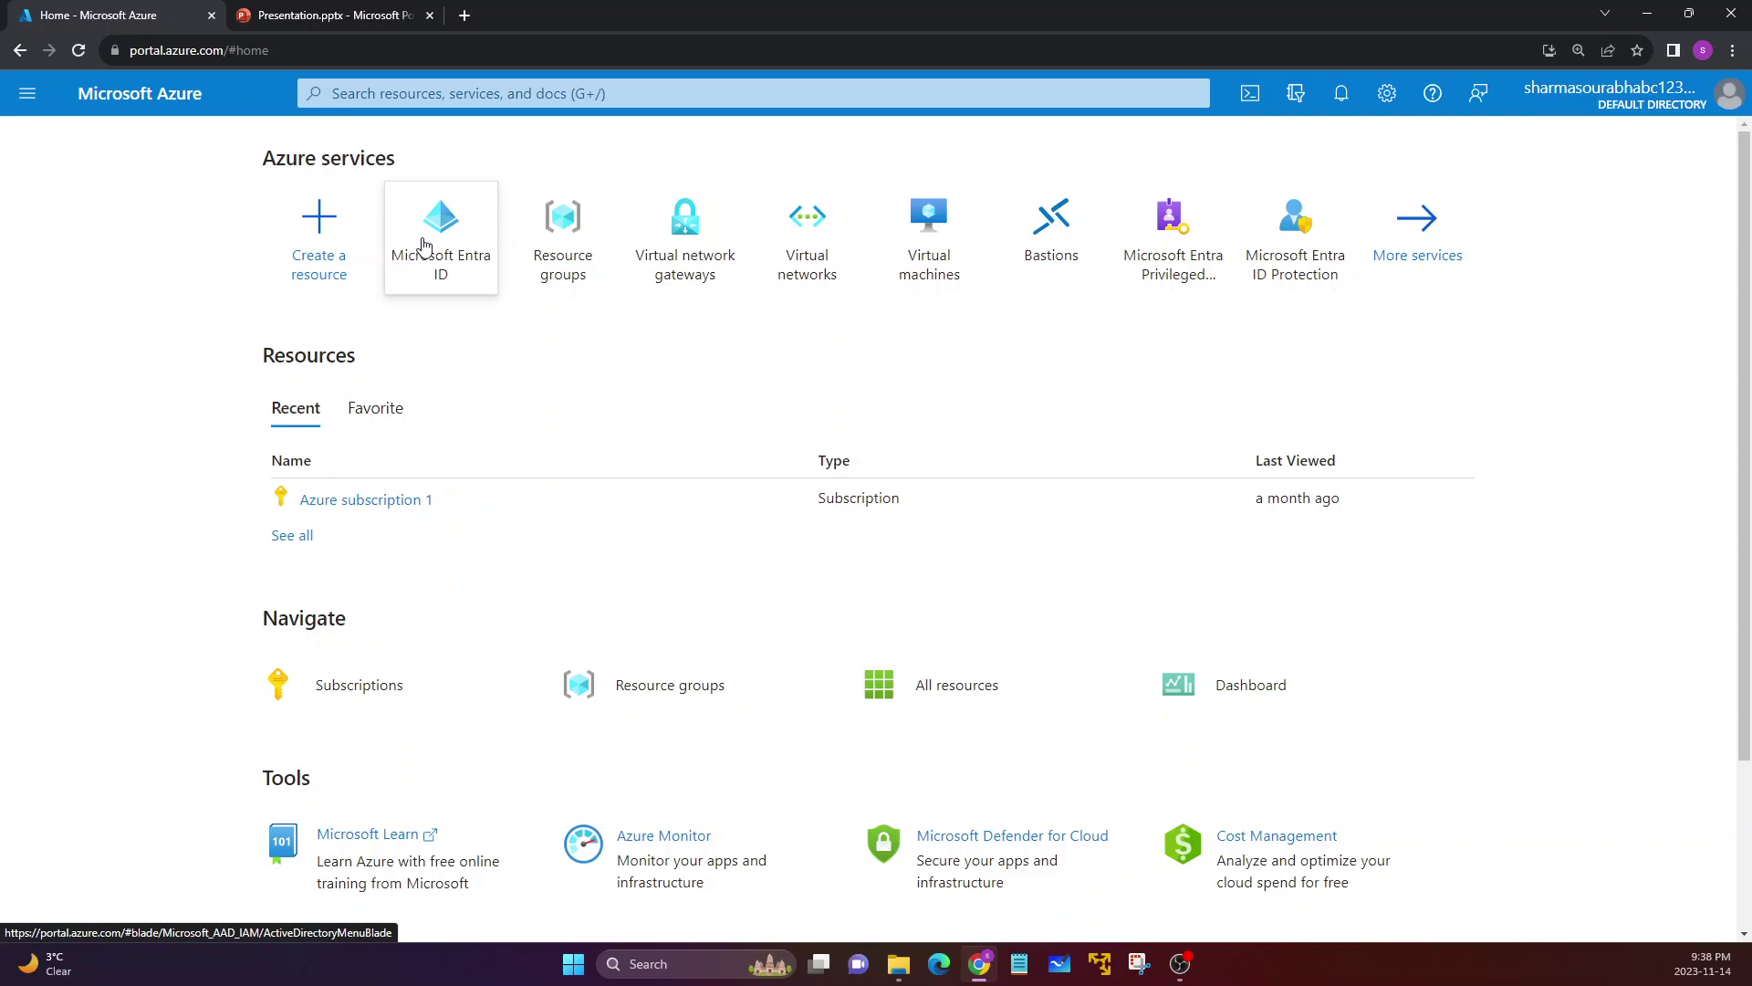
Open the license assignments of the mfa user in Microsoft Entra ID.
left_click(422, 246)
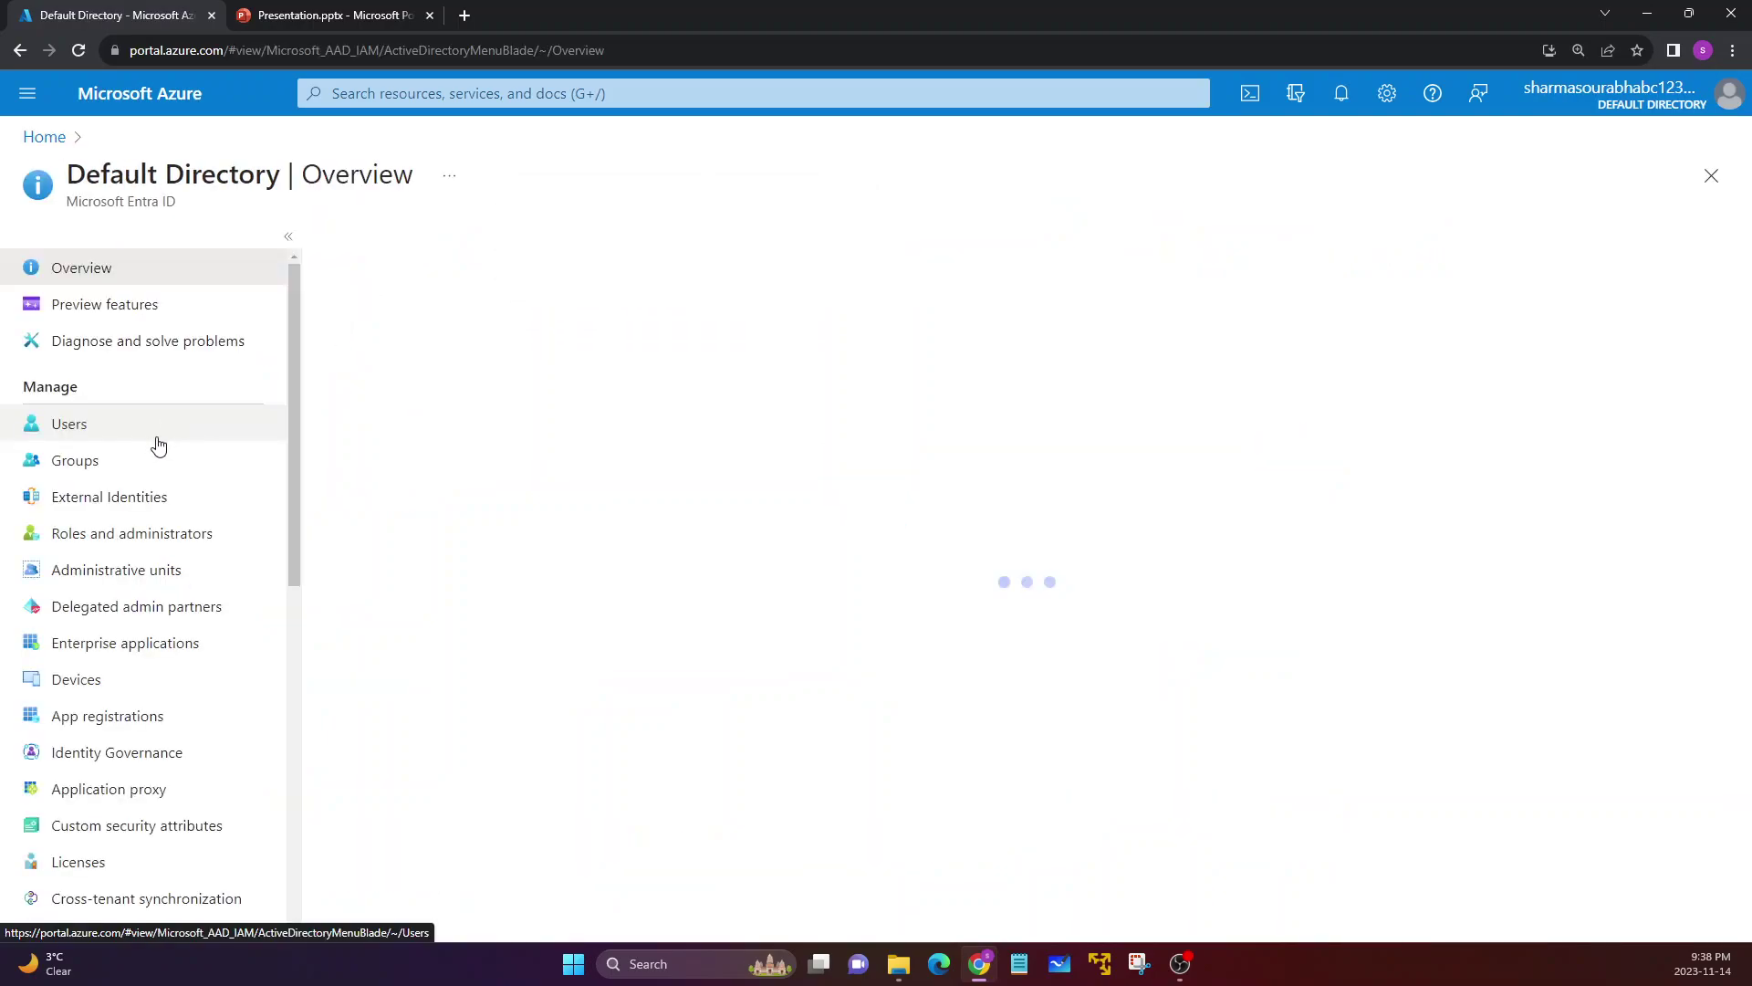
left_click(110, 439)
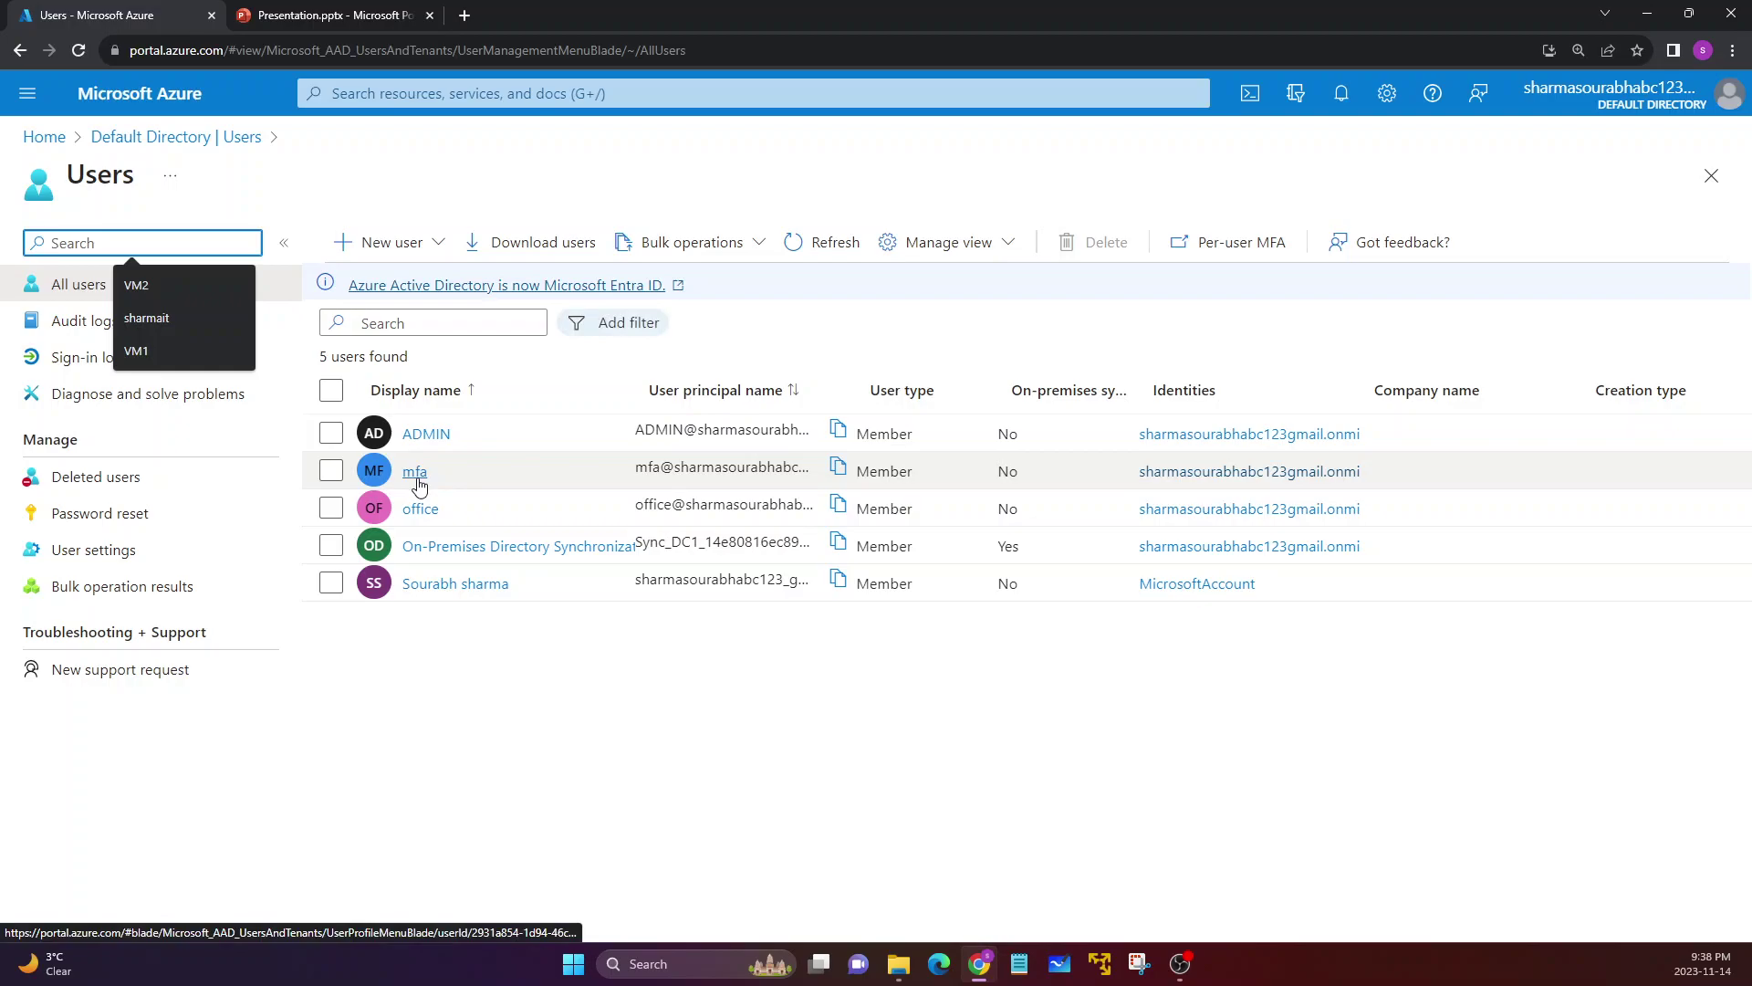
left_click(415, 473)
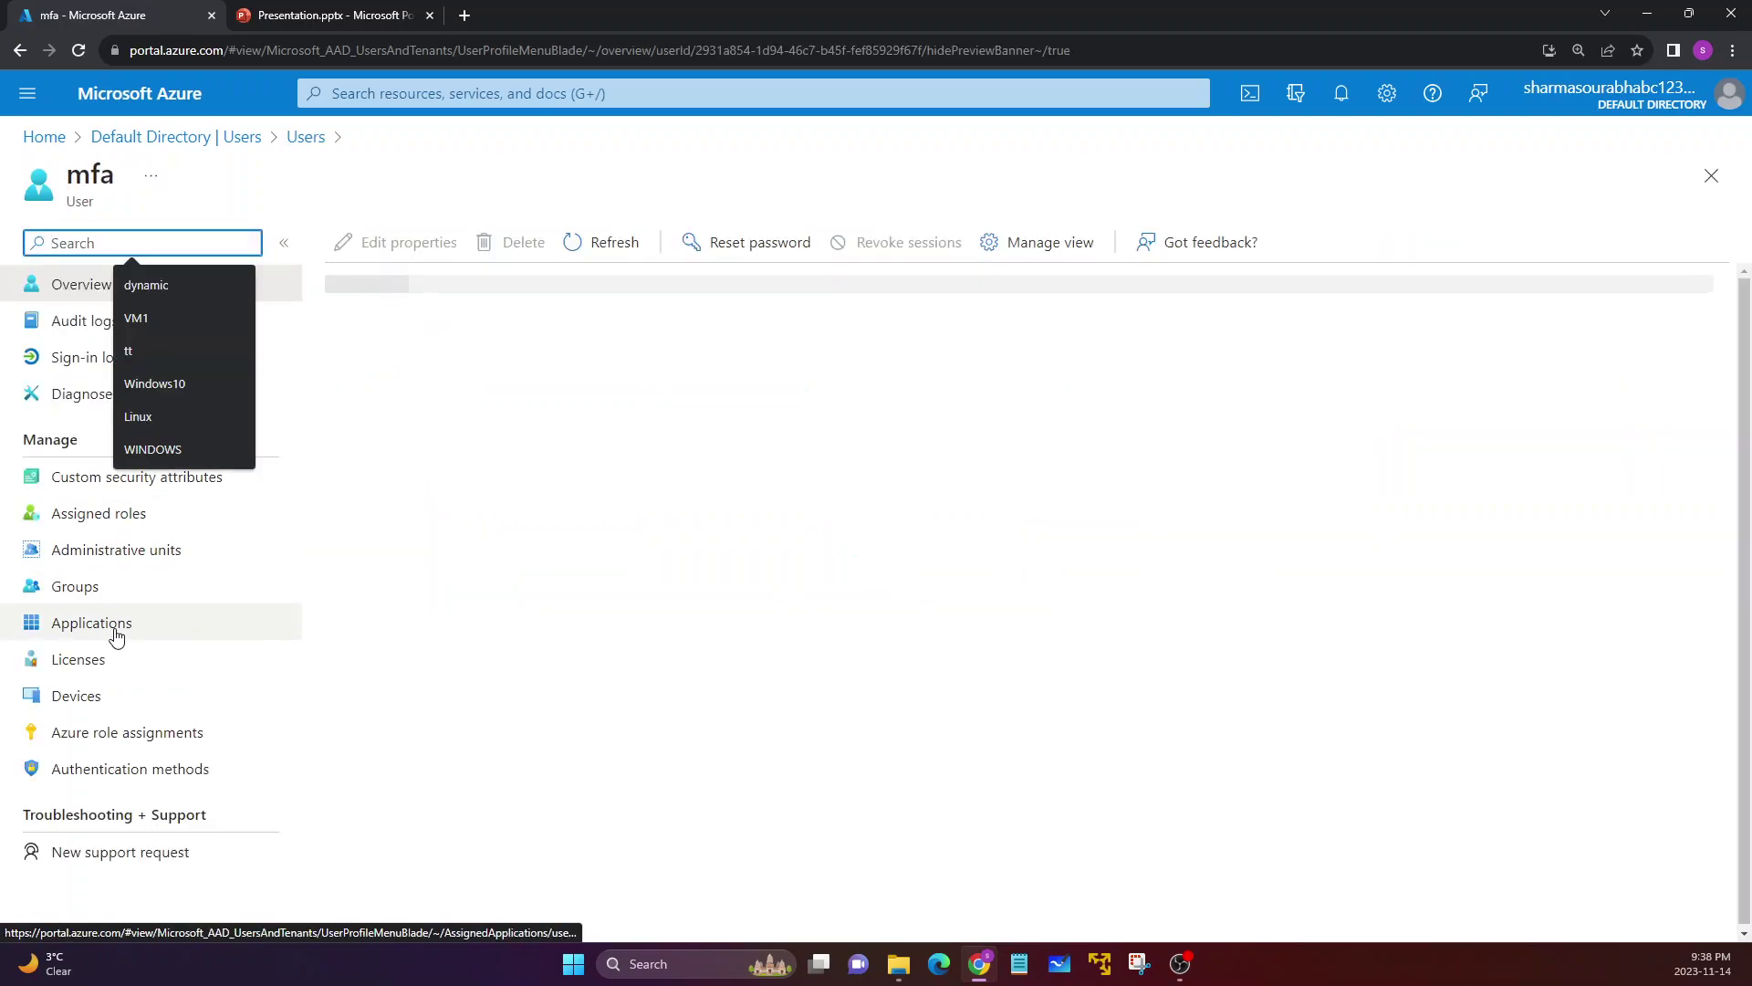
left_click(108, 659)
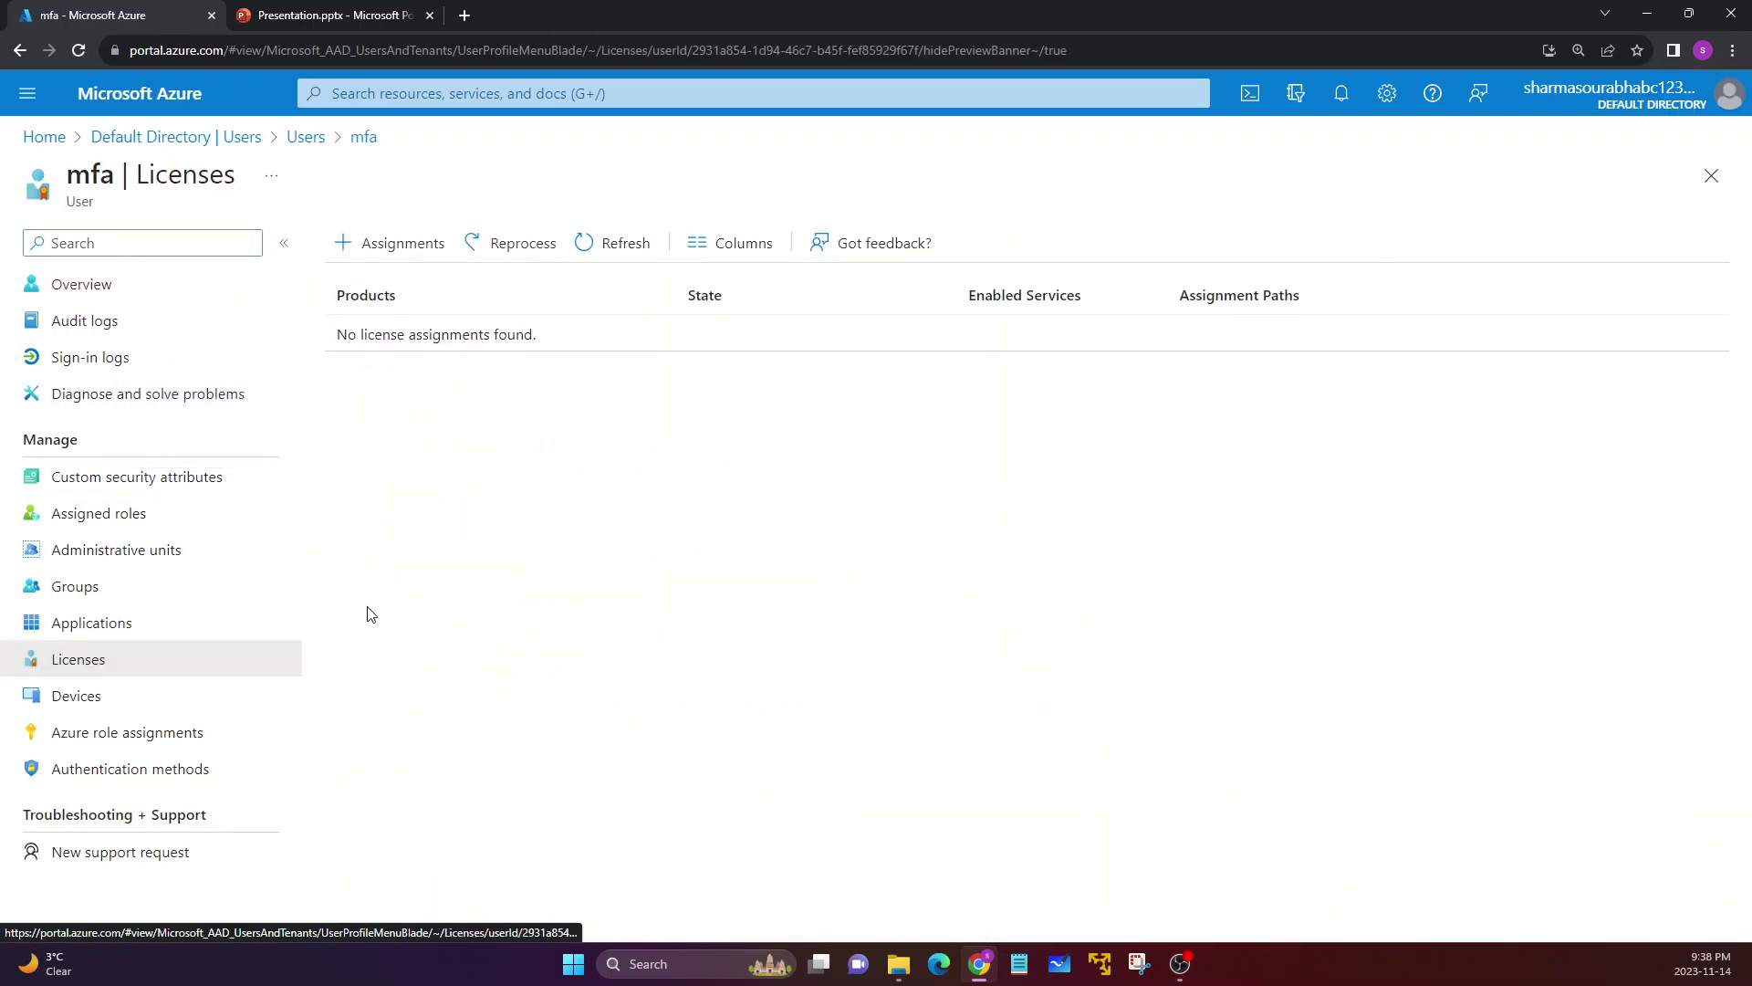
Assign the Microsoft Entra ID P2 license to the mfa user and save the assignment.
left_click(398, 245)
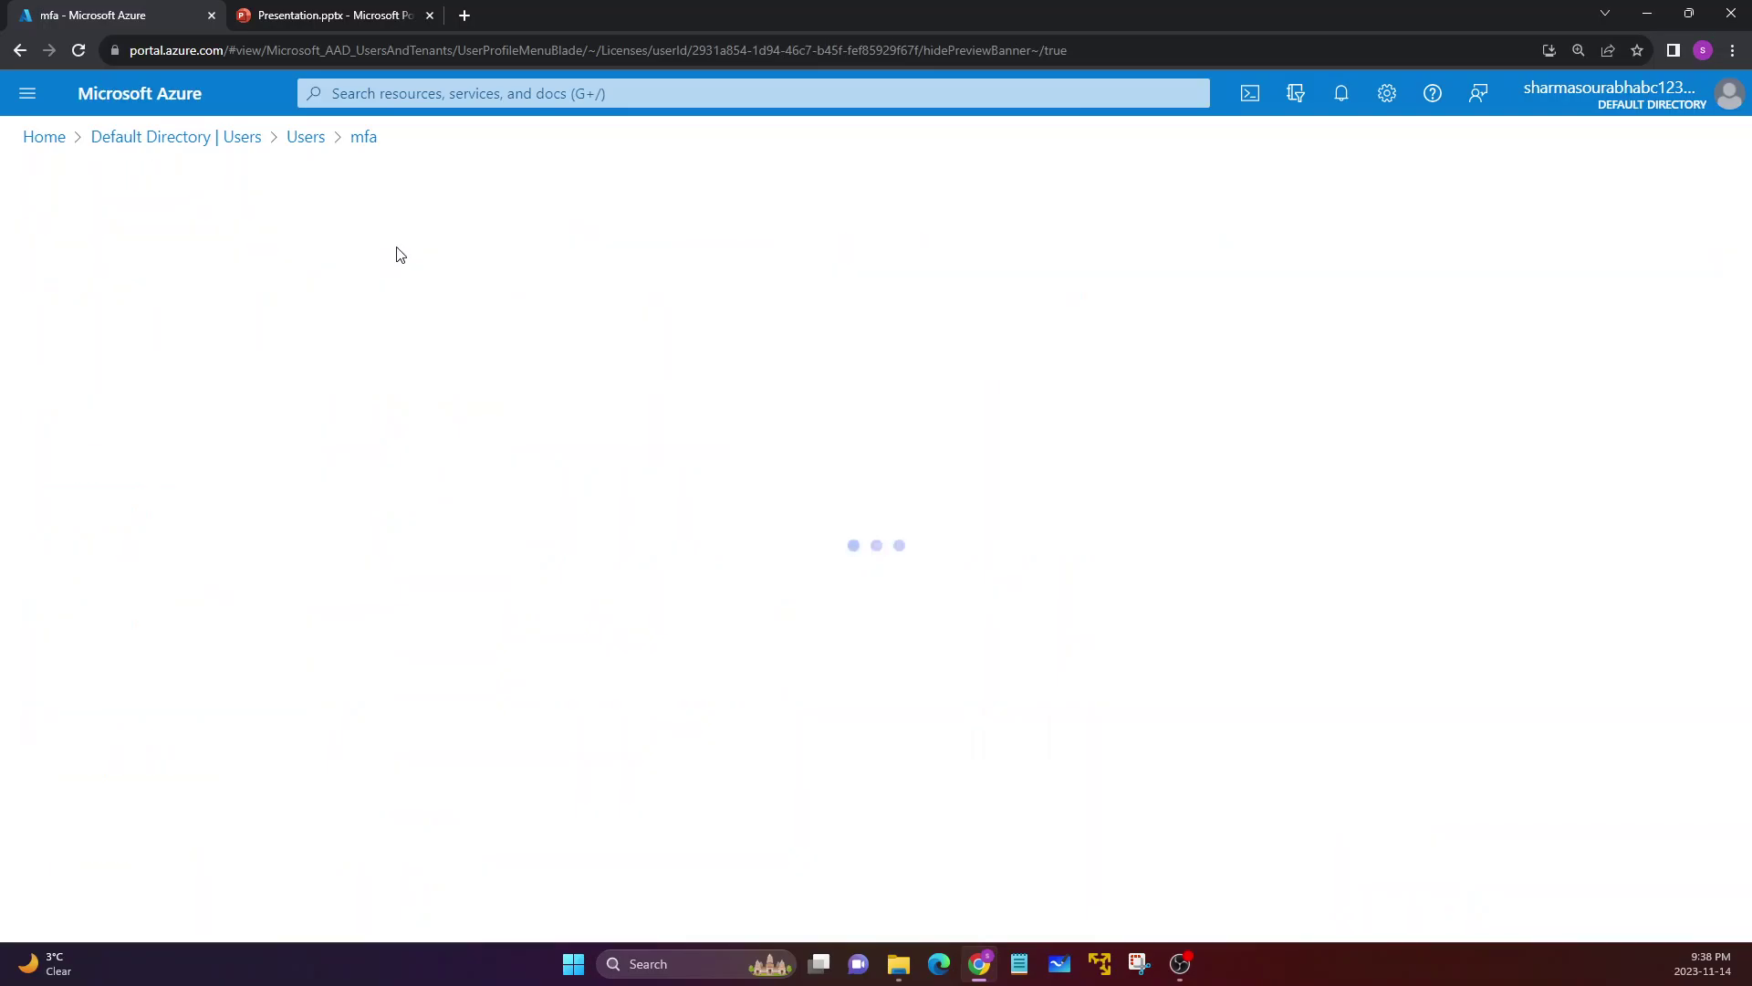
left_click(165, 466)
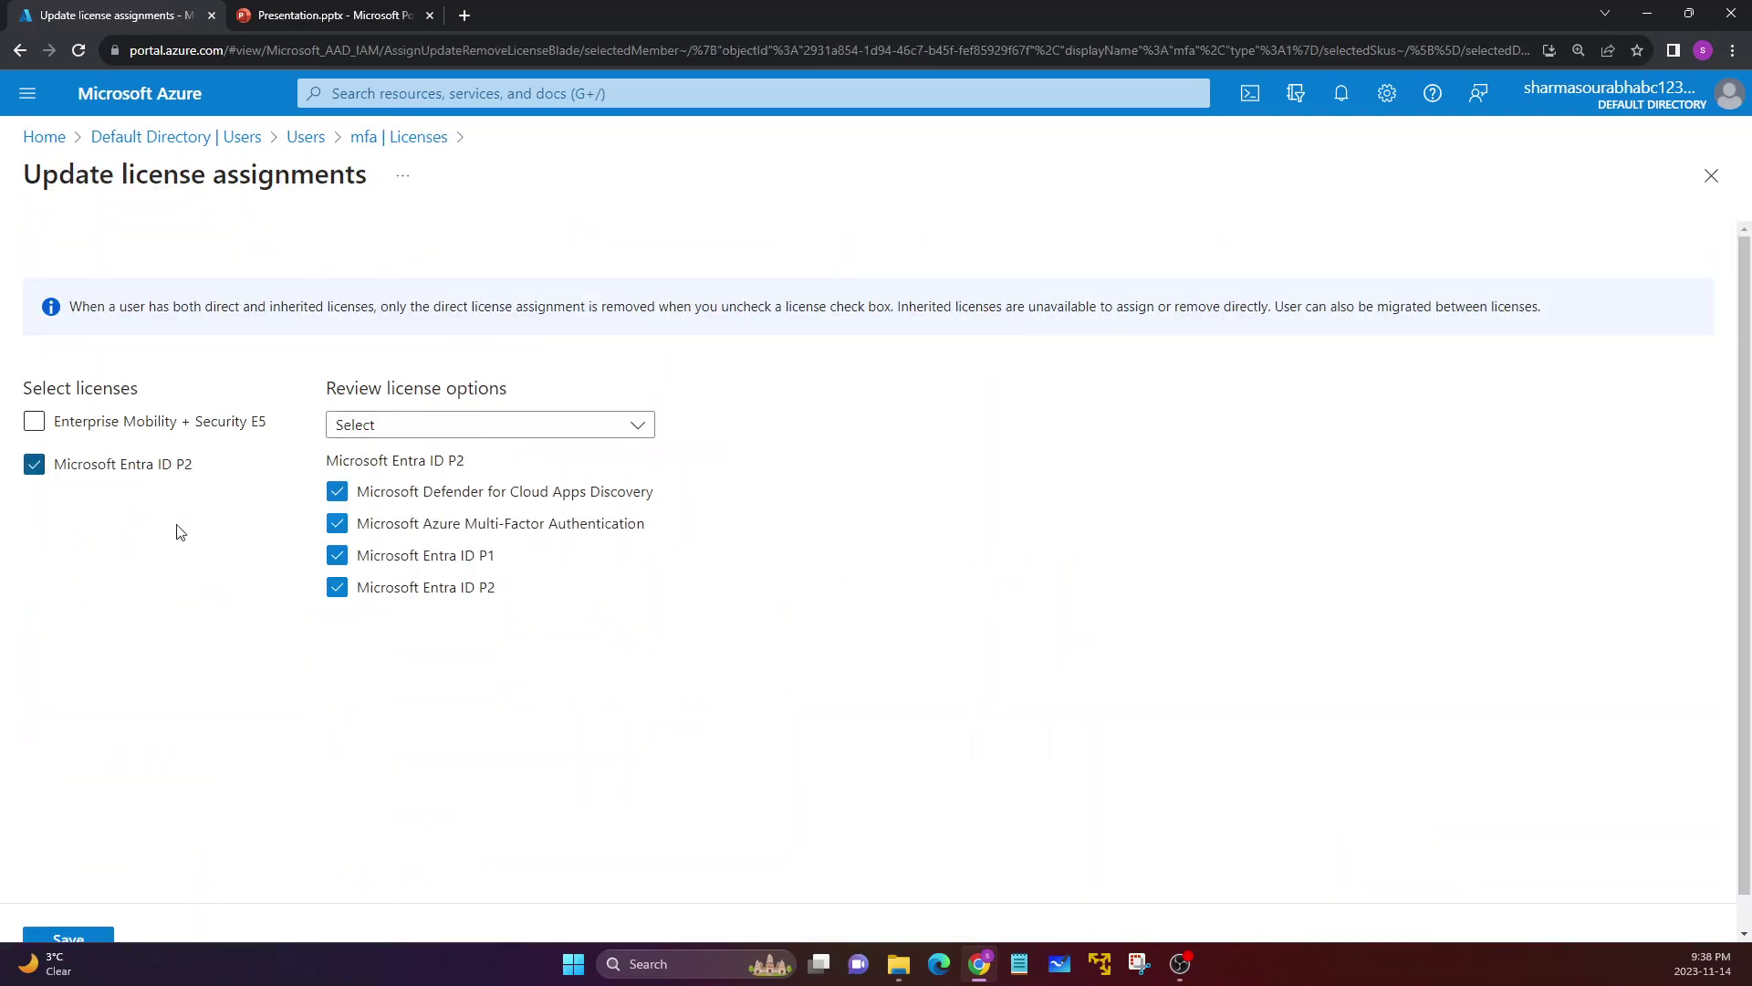
scroll(73, 876, "down", 1)
left_click(66, 899)
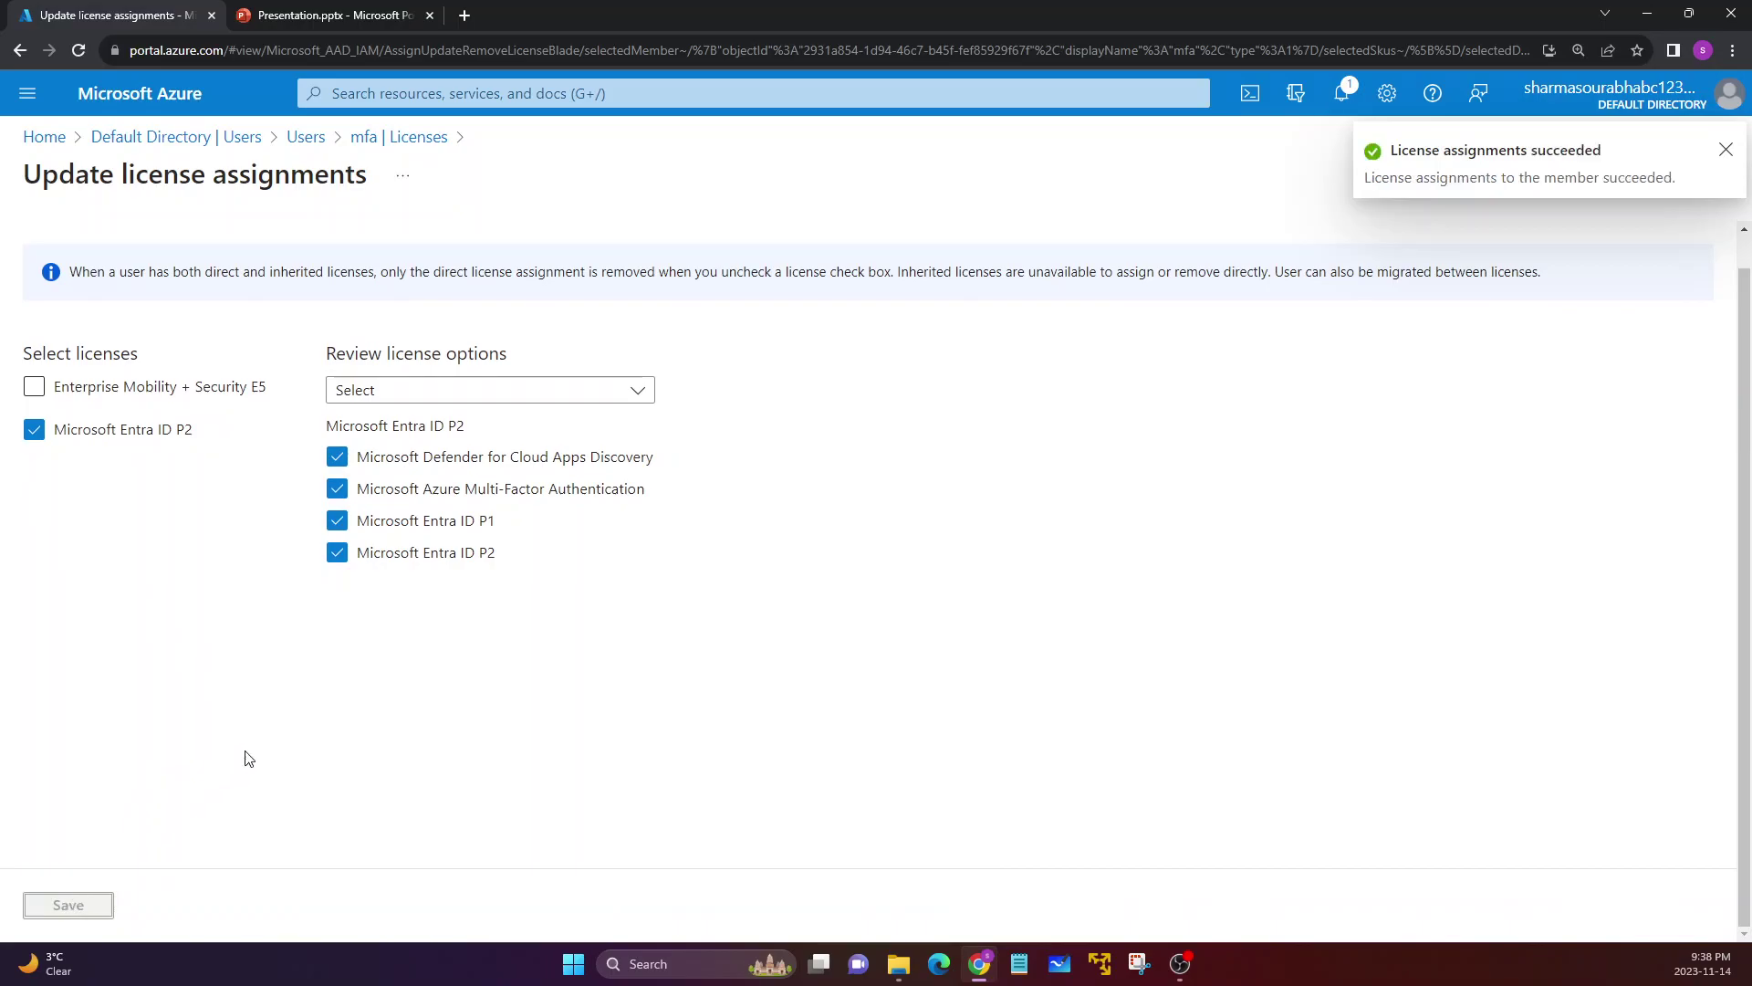
left_click_drag(55, 390, 207, 402)
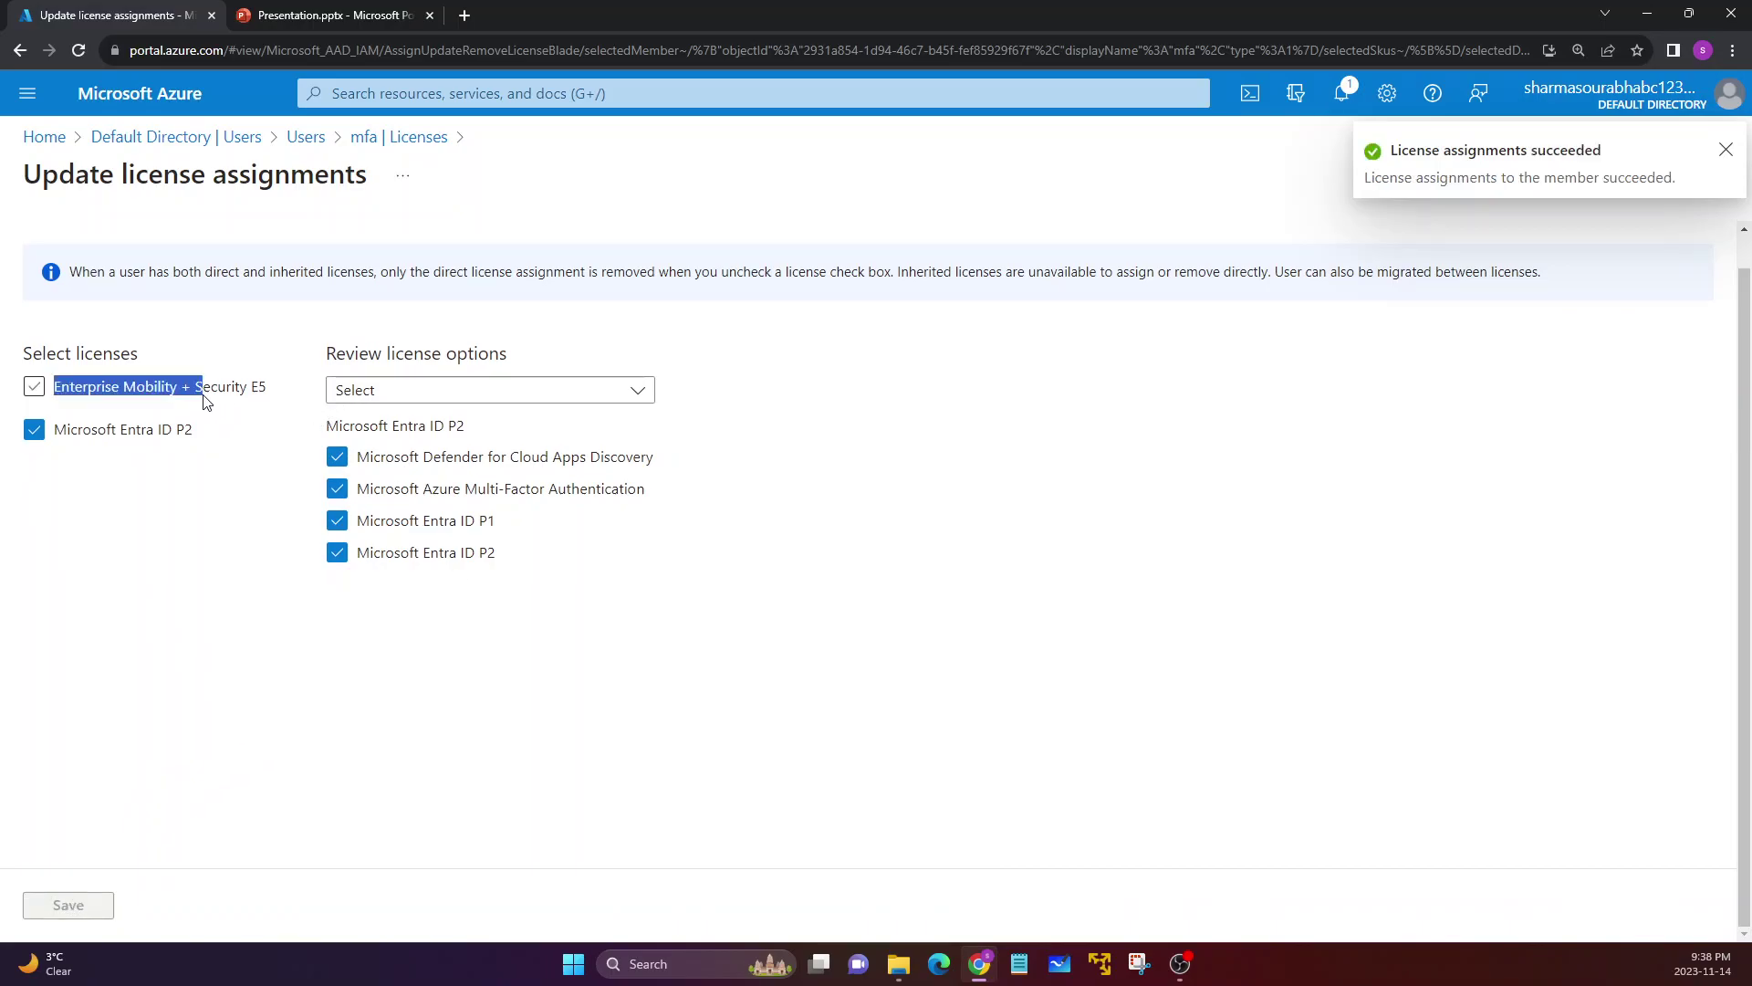
left_click(128, 405)
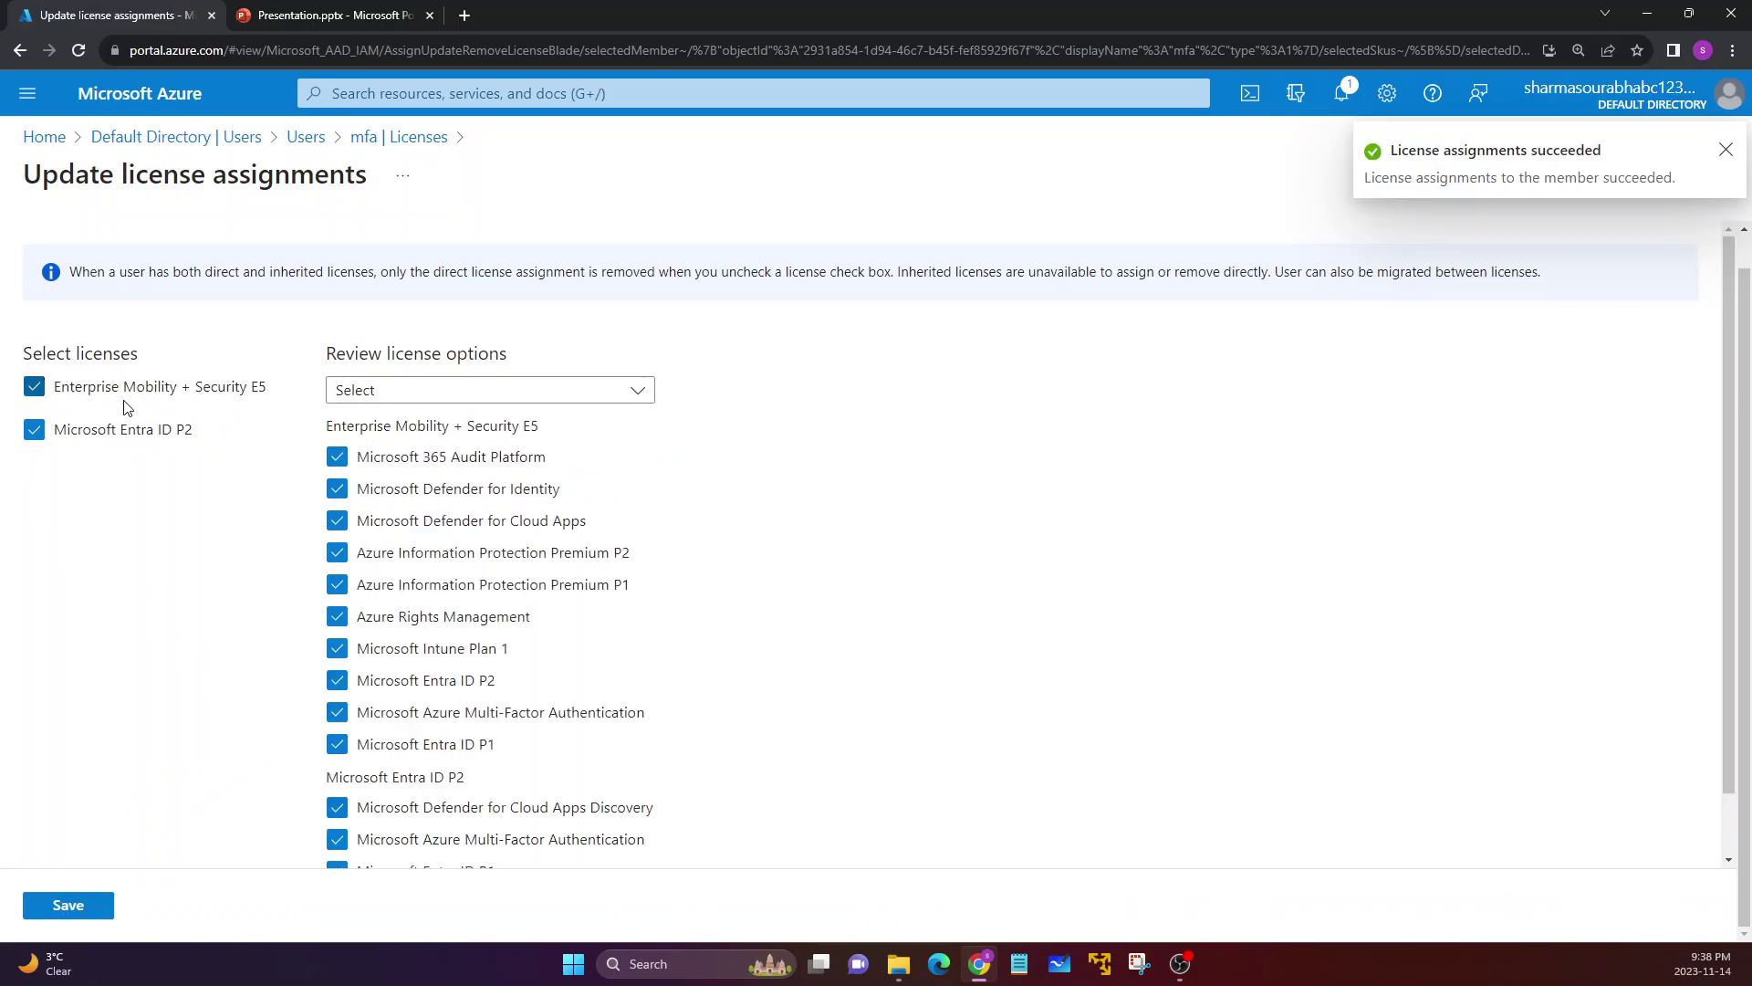
left_click(34, 387)
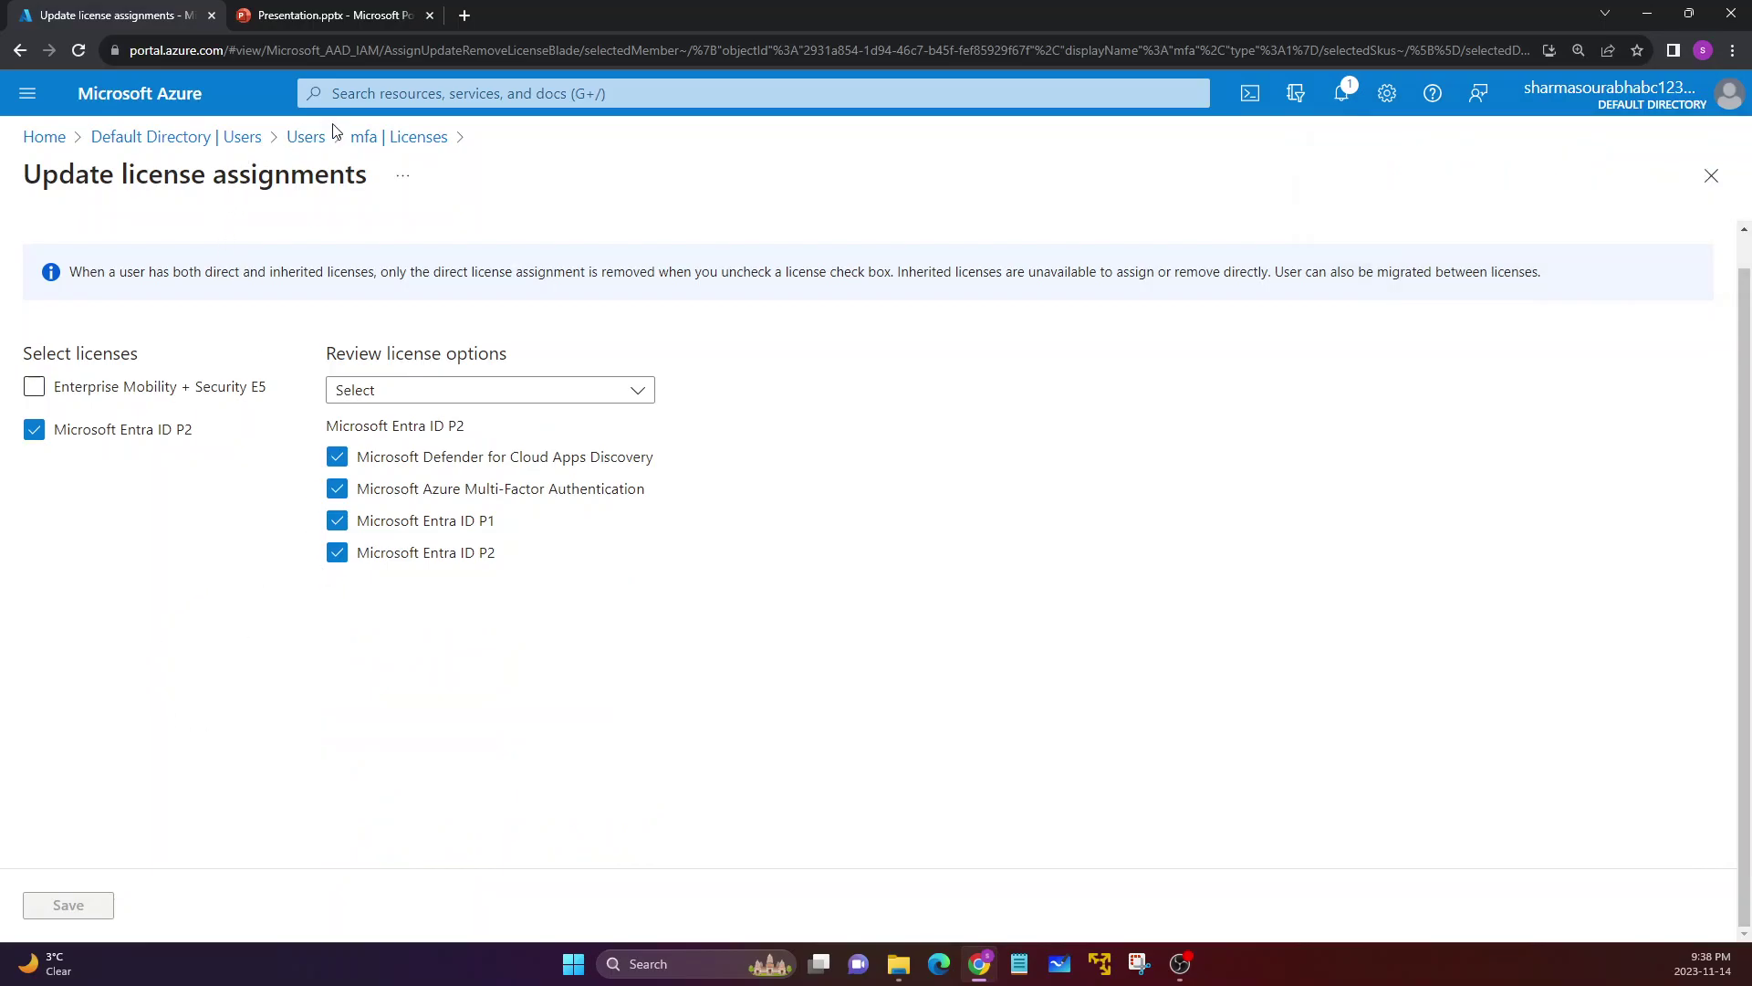
Return to the mfa user's licenses and refresh the list to check the assignment.
left_click(385, 137)
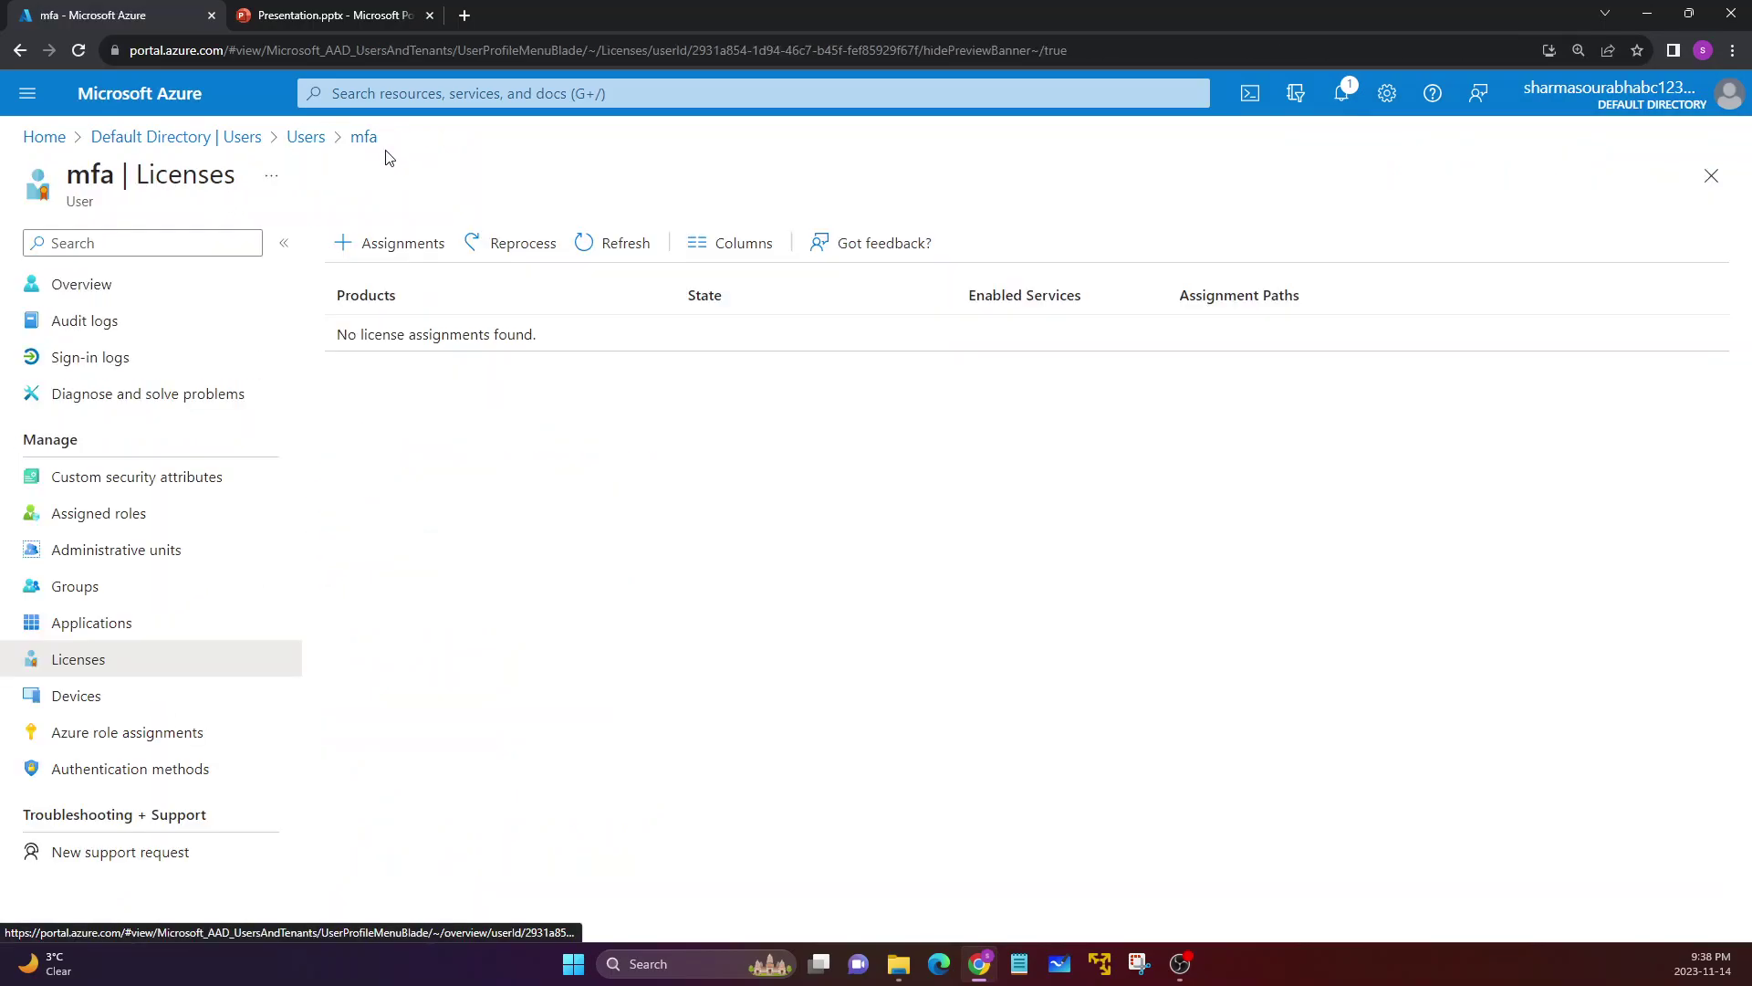
left_click(614, 243)
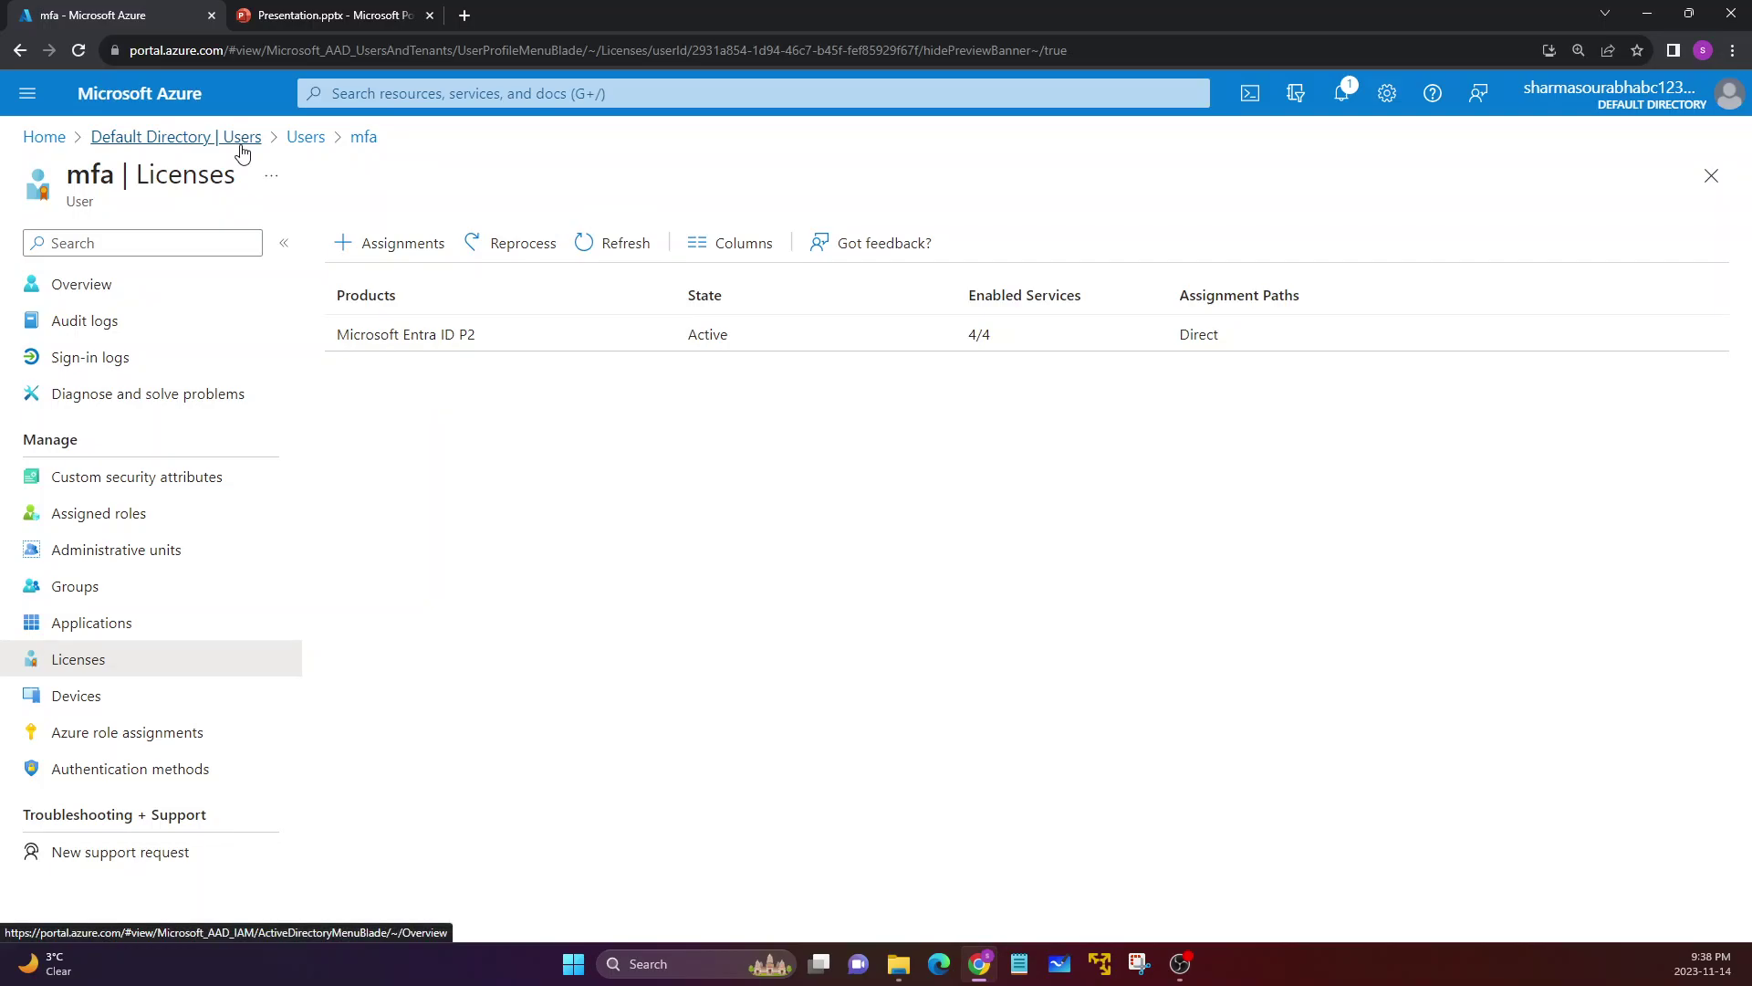
Search the portal from its home page for "identity prot" and open Microsoft Entra ID Protection.
left_click(52, 148)
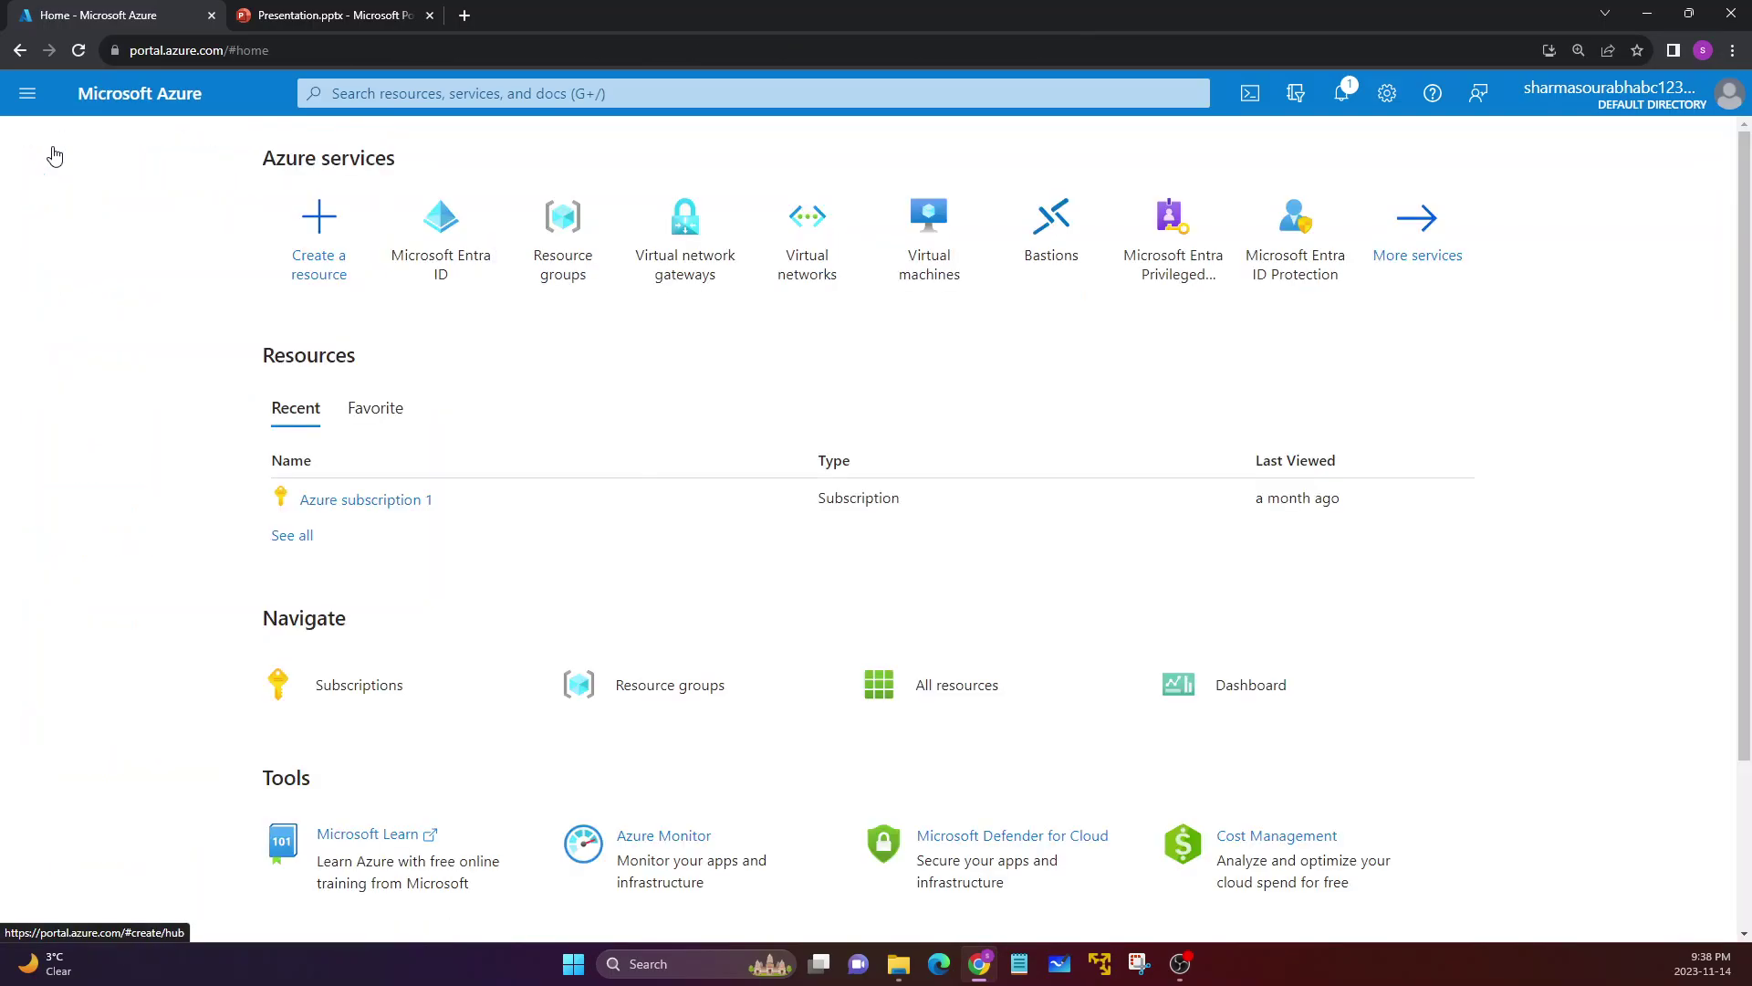
left_click(346, 100)
type("id")
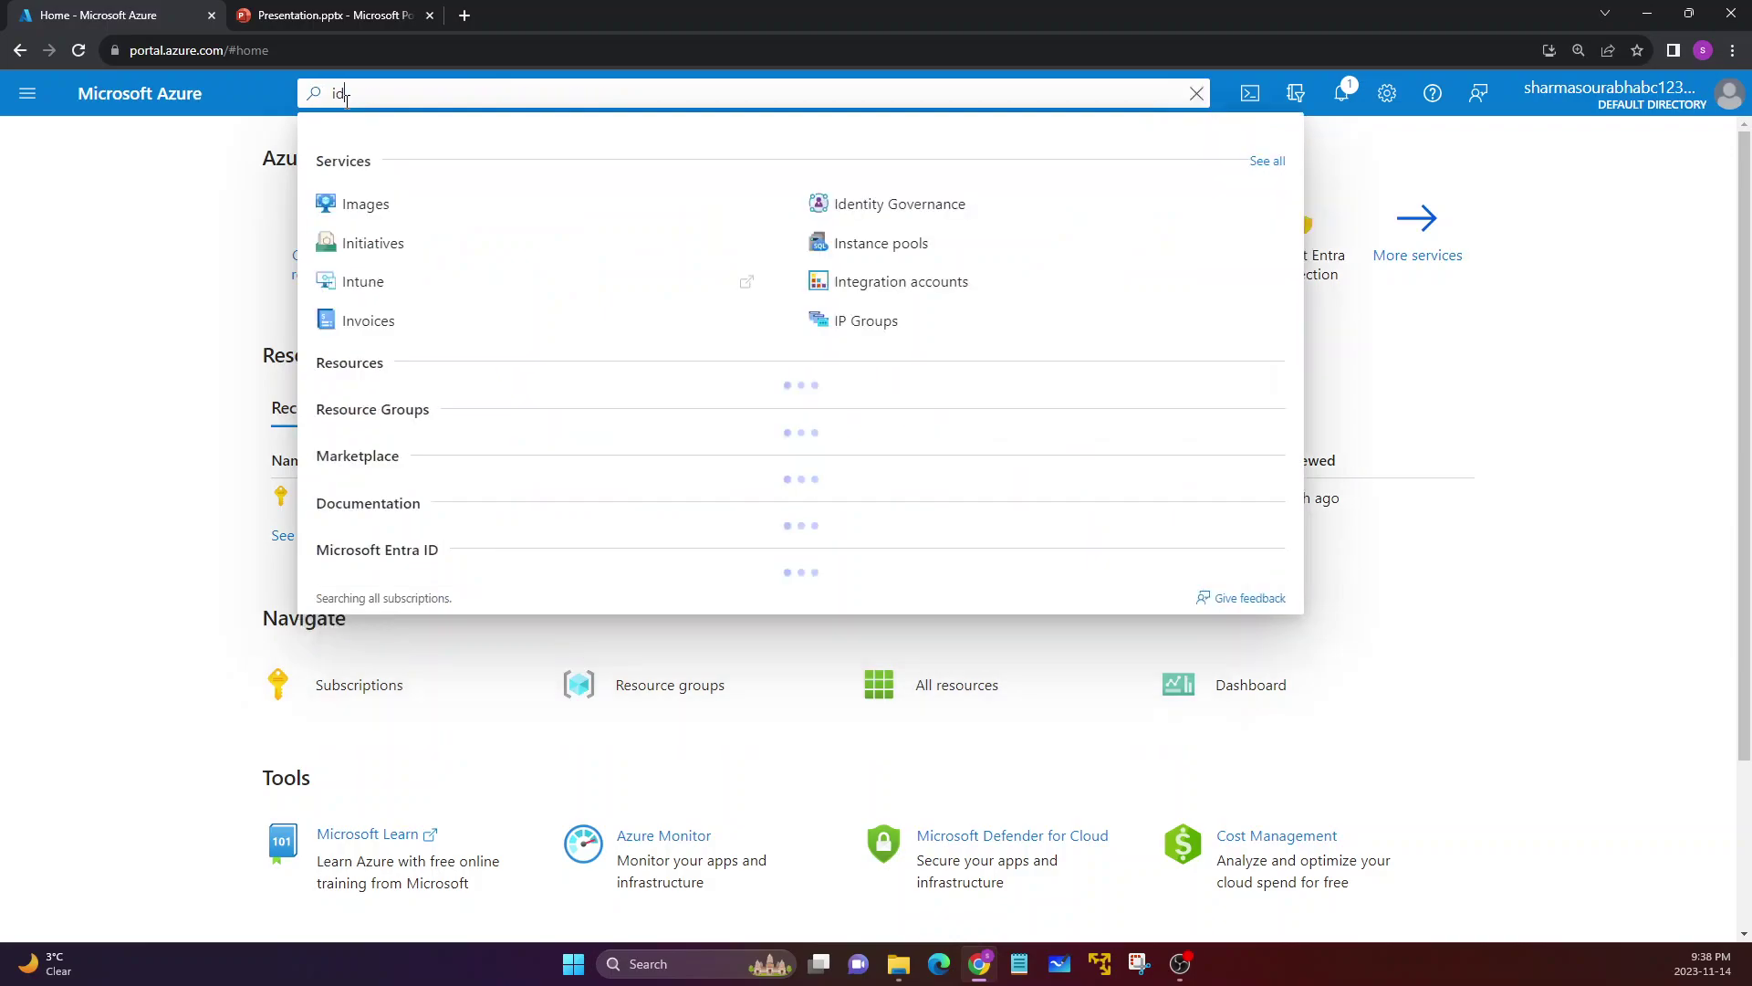
type("entity prot")
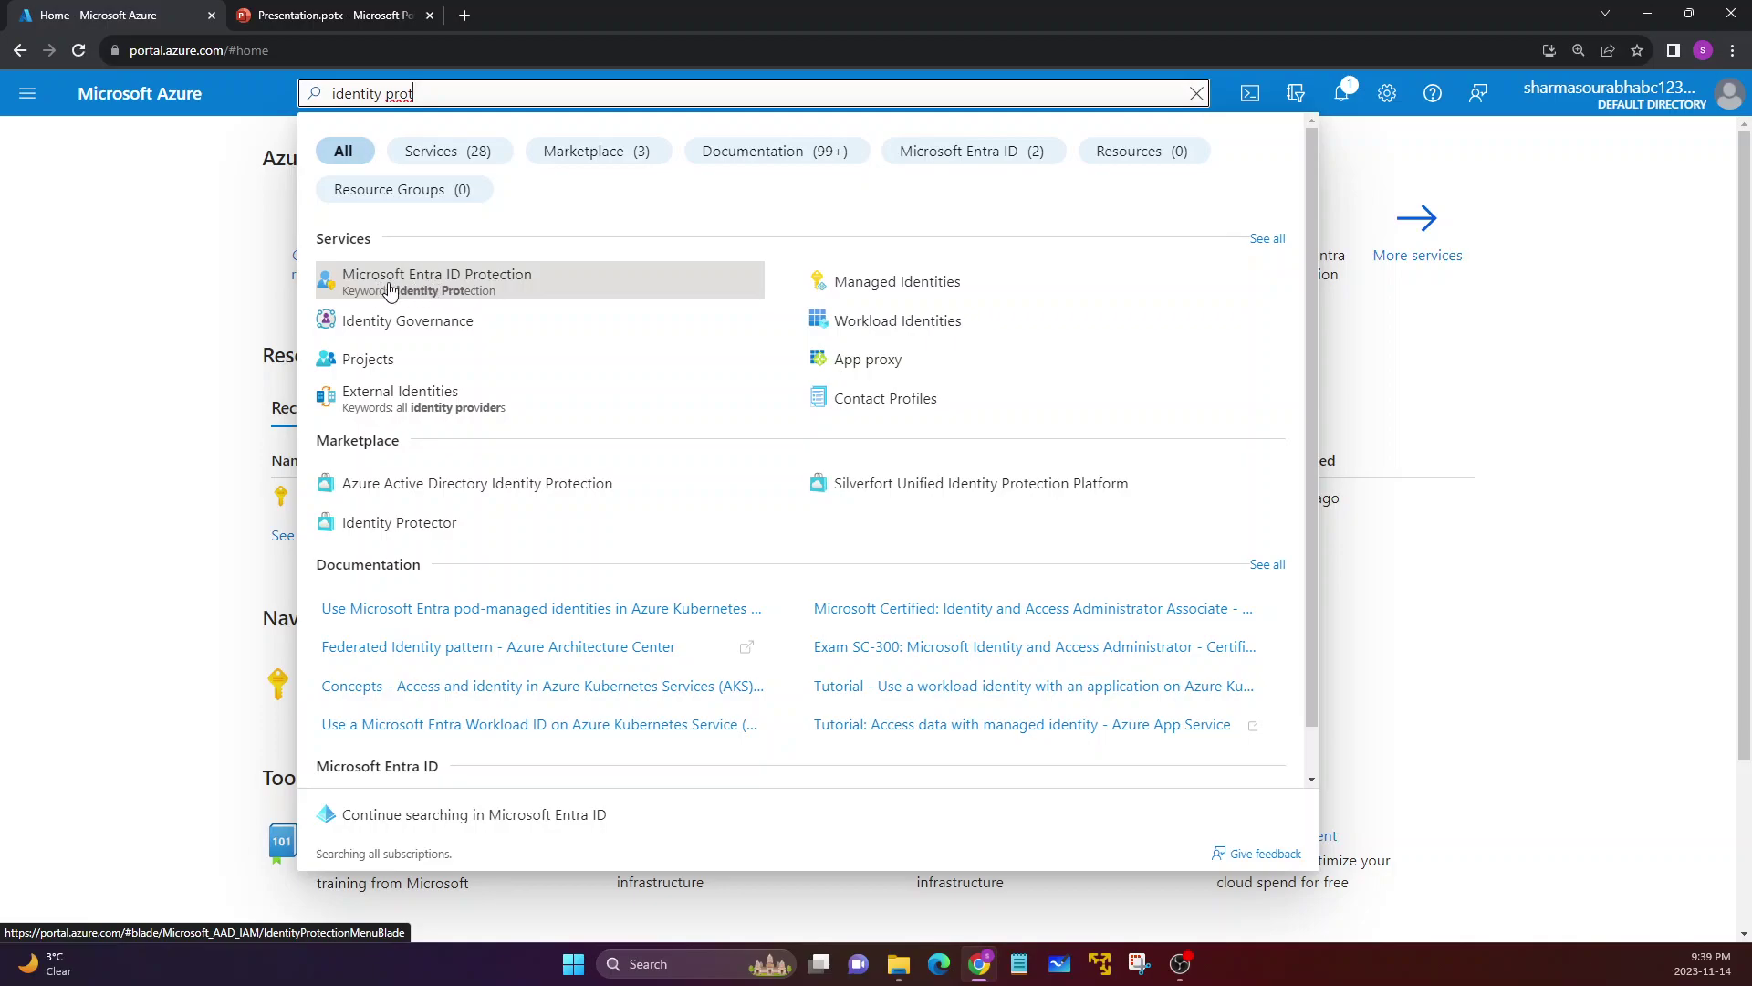
left_click(435, 289)
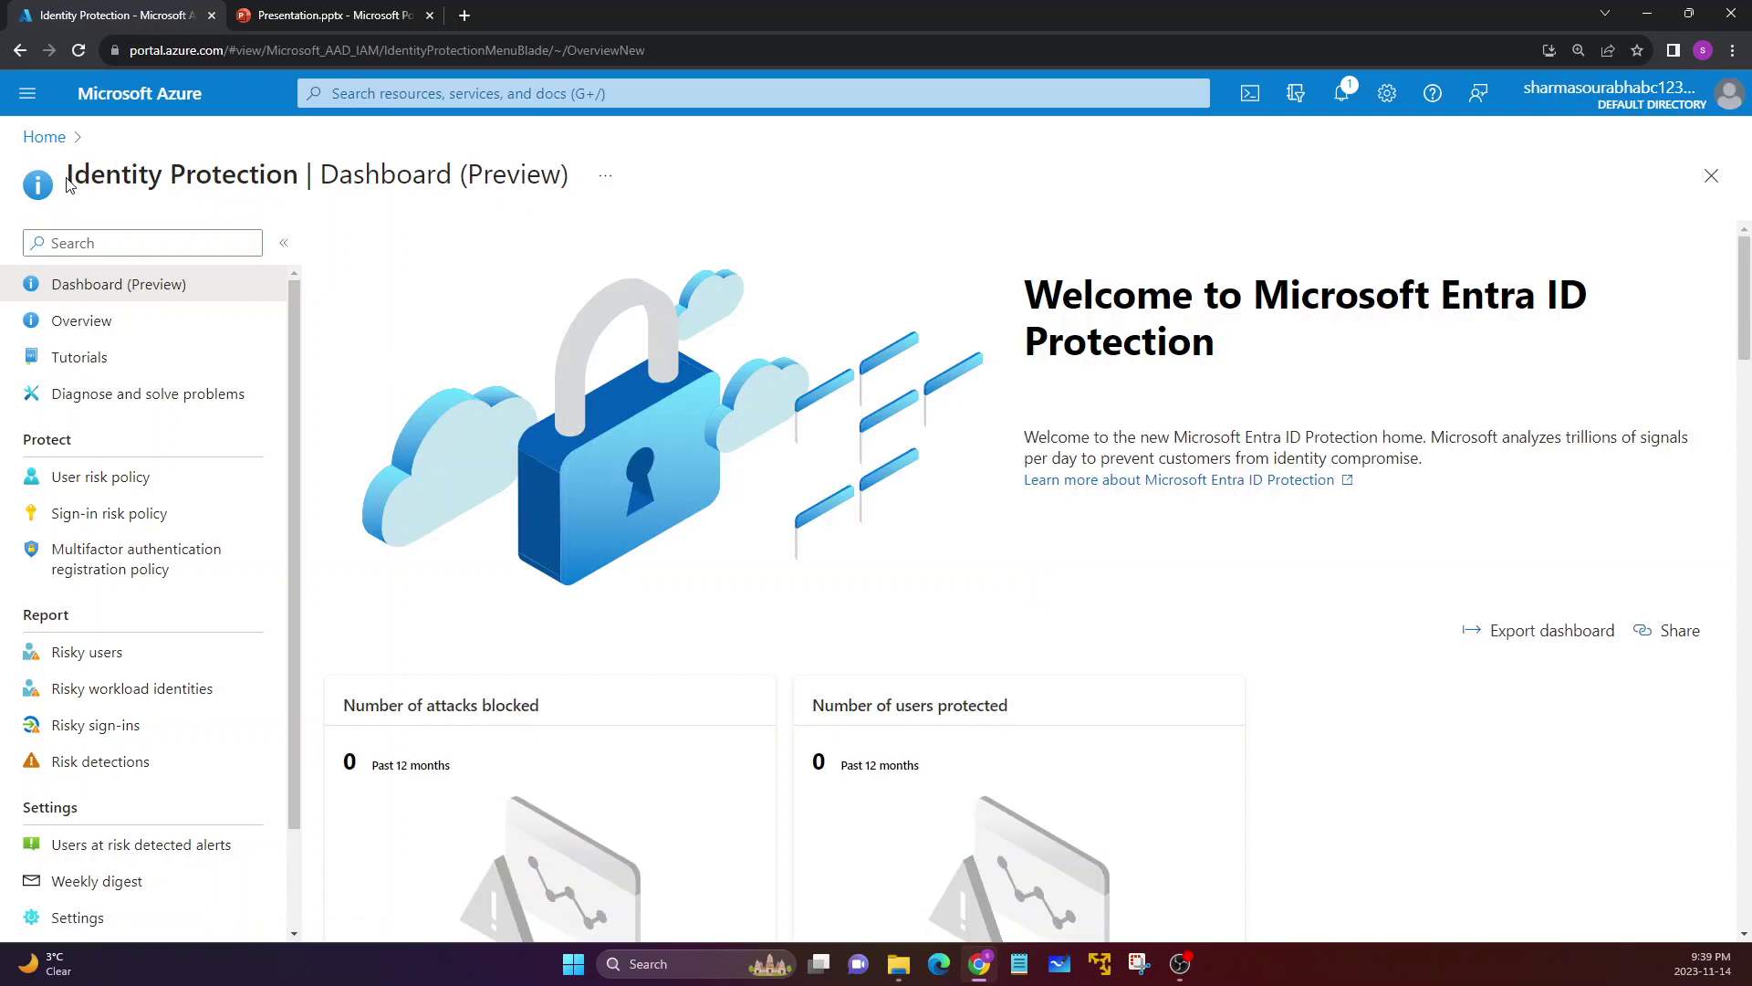
Open the User risk policy among the protection policies of Identity Protection.
left_click_drag(68, 182, 301, 187)
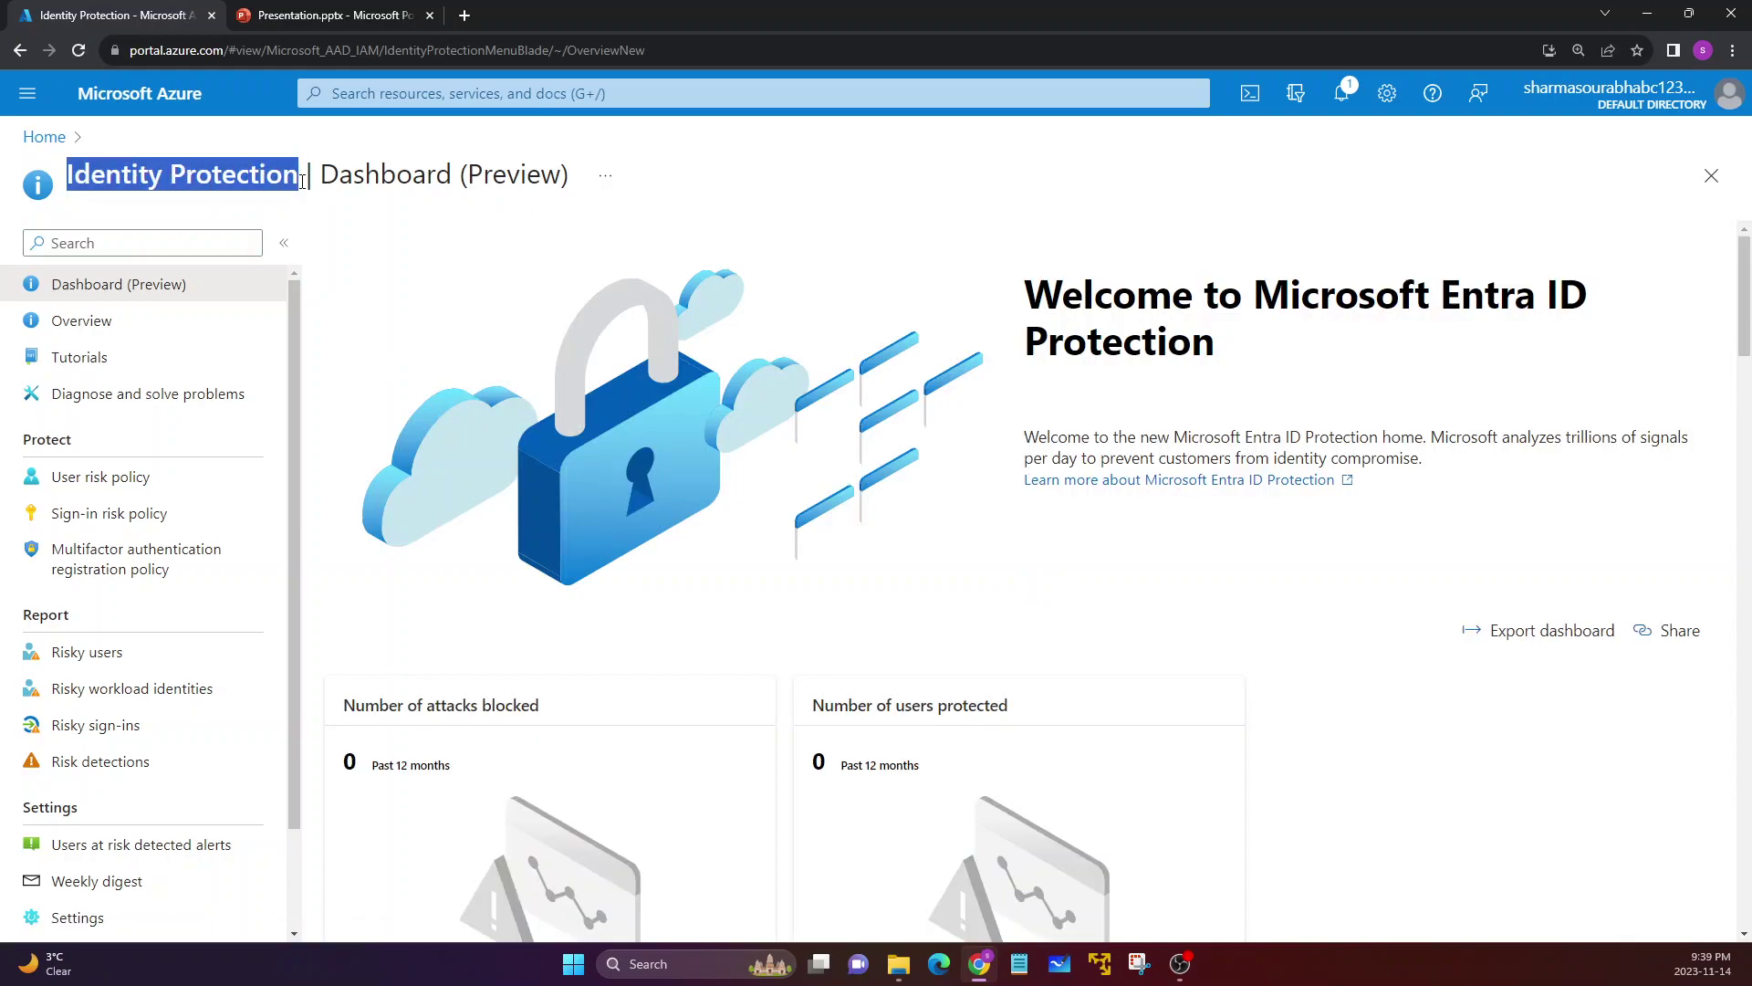
left_click(312, 182)
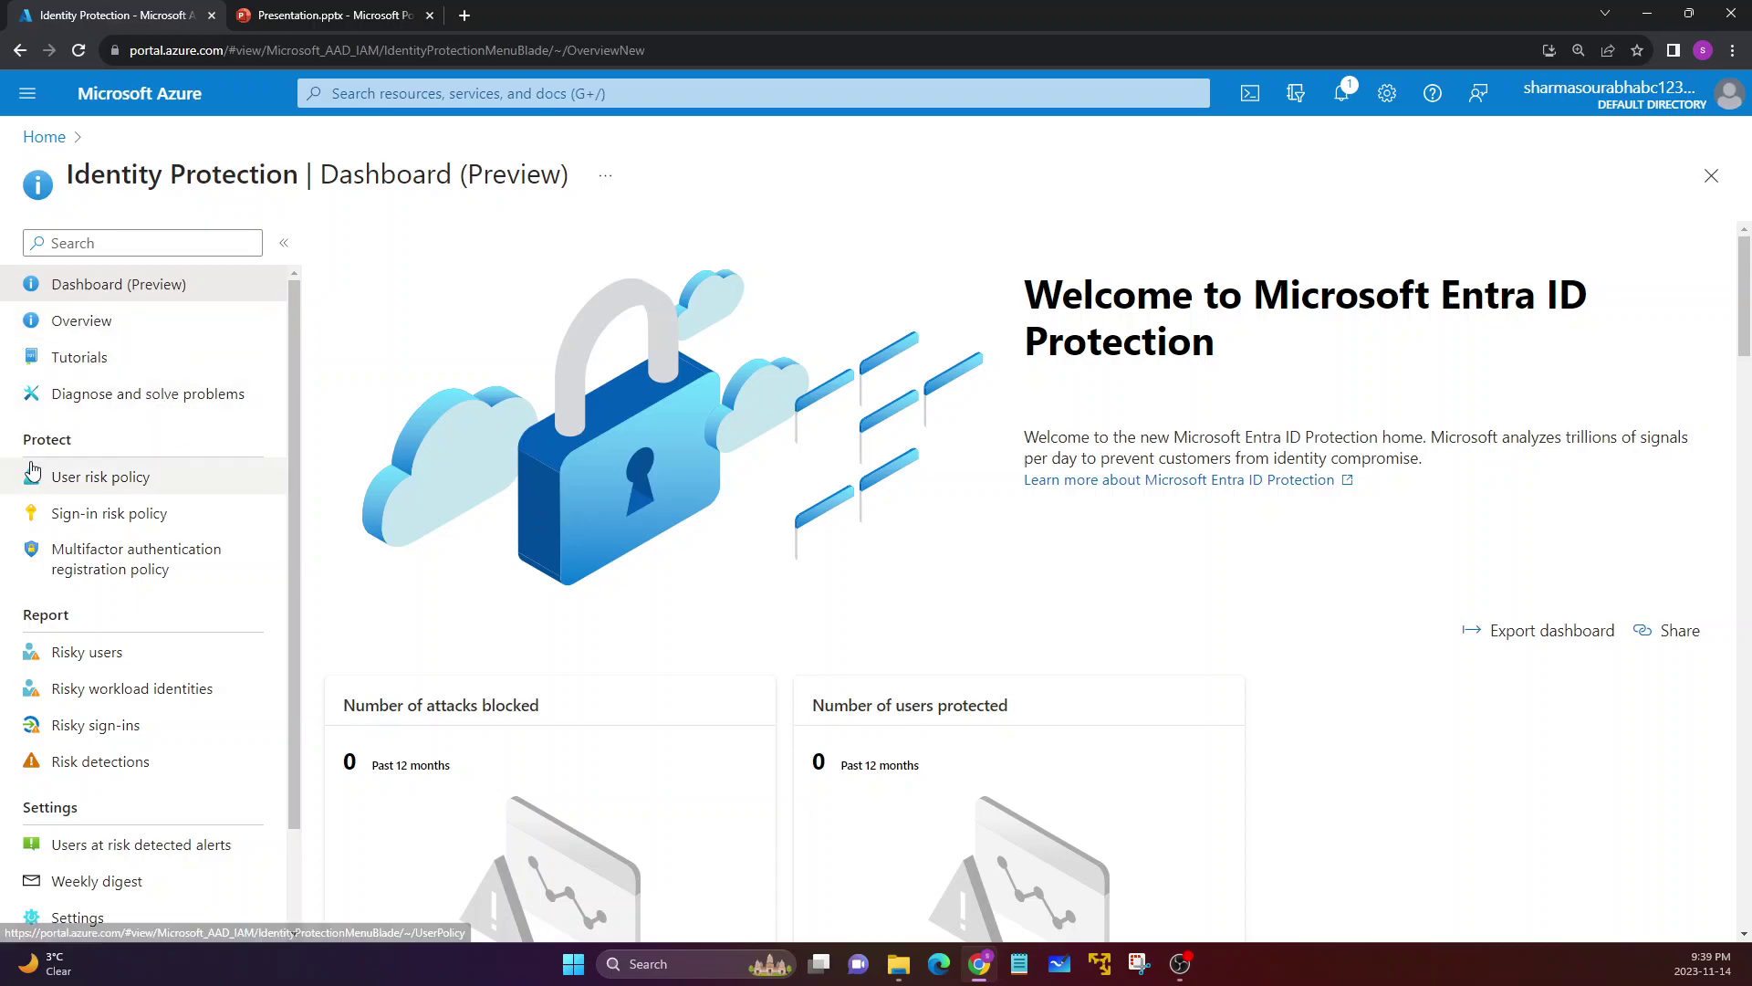
left_click_drag(22, 438, 73, 441)
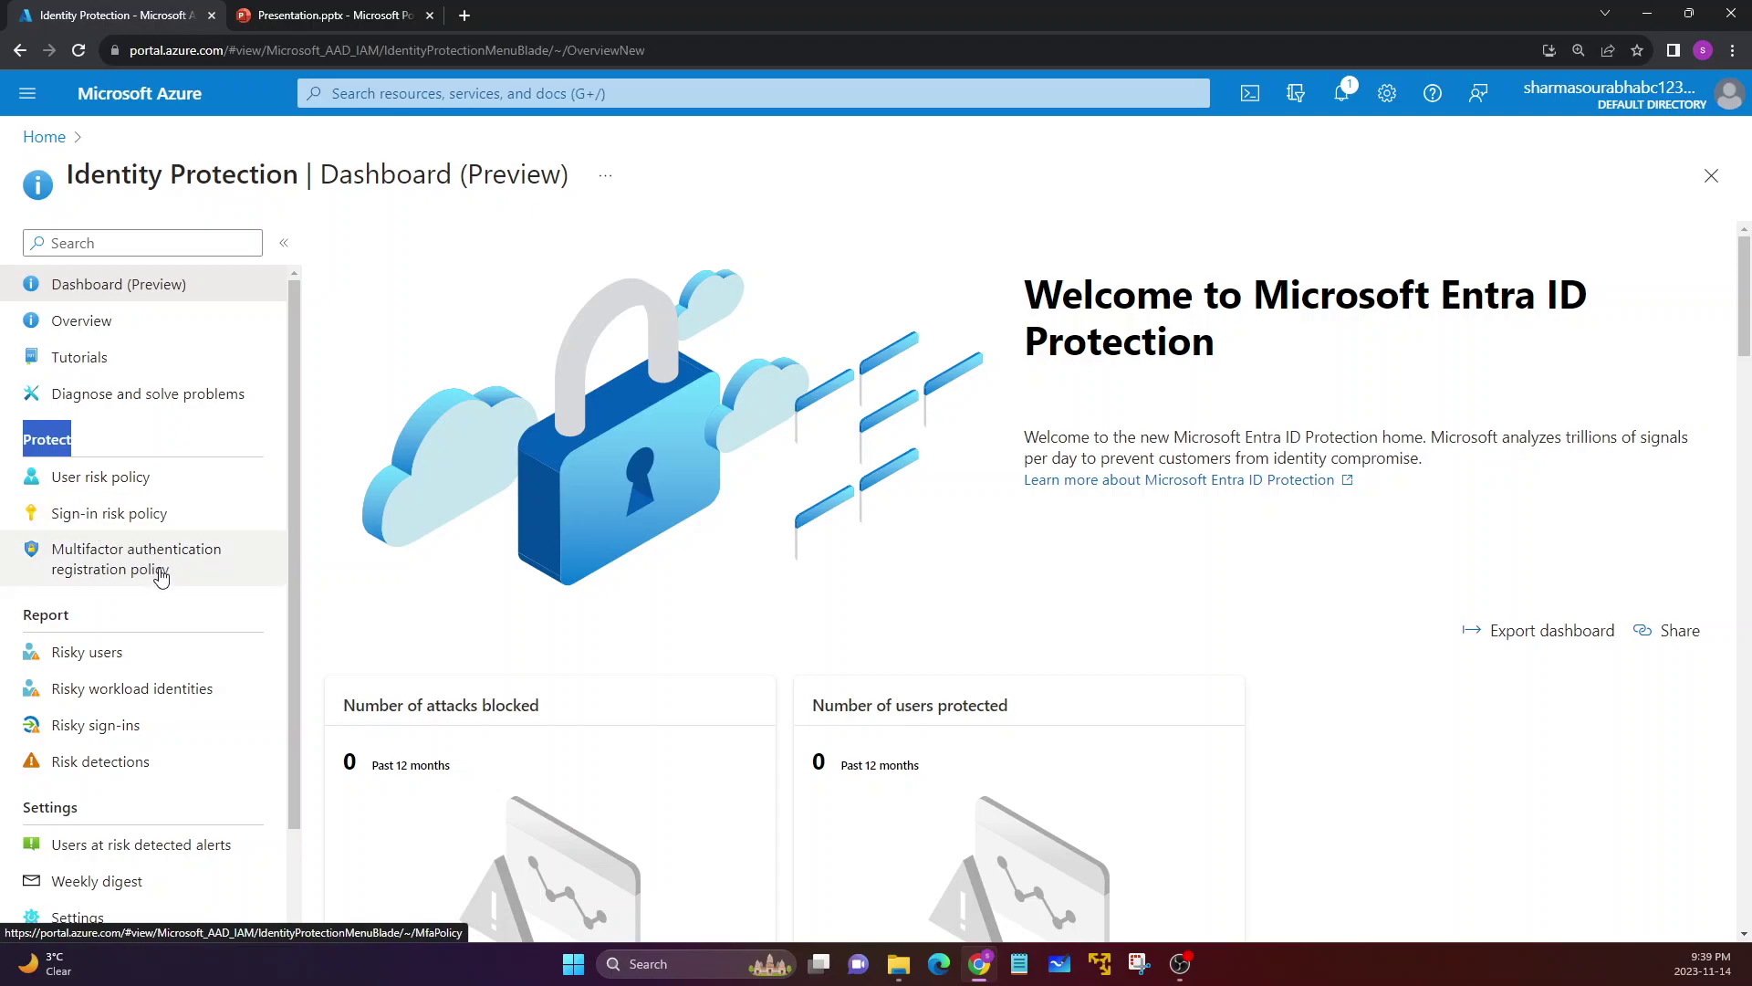
left_click(75, 475)
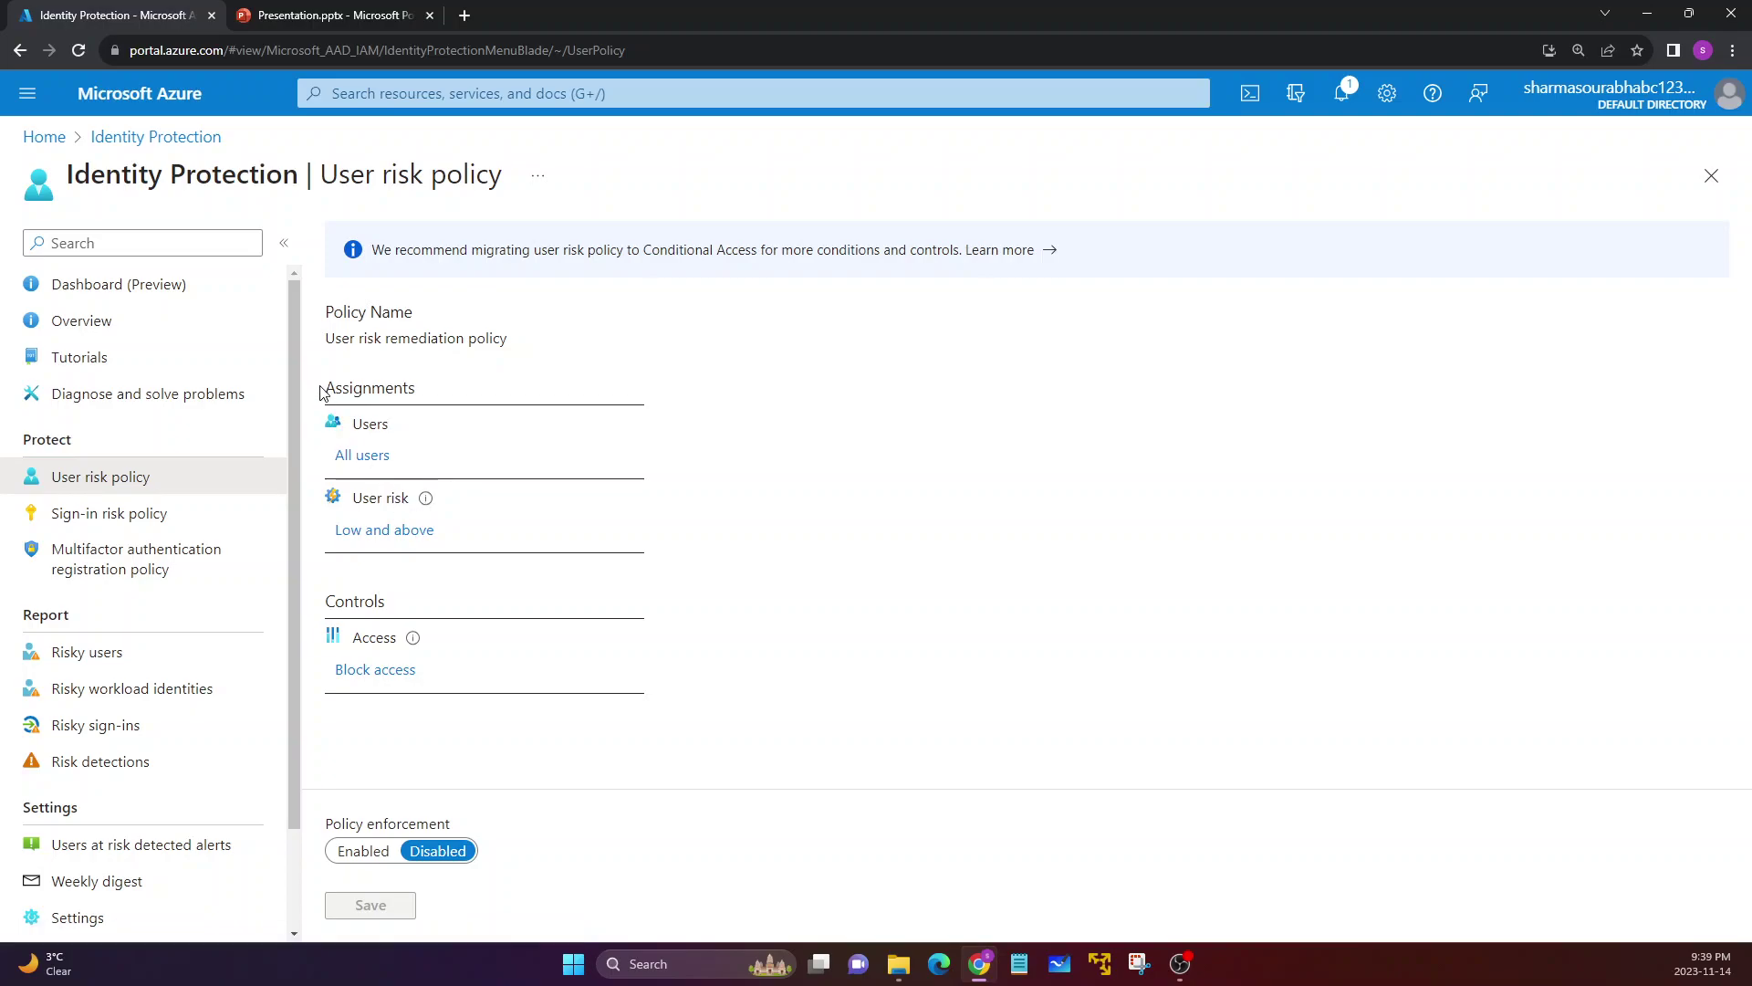
Examine the Assignments and Controls sections of the user risk remediation policy.
left_click_drag(321, 393, 393, 390)
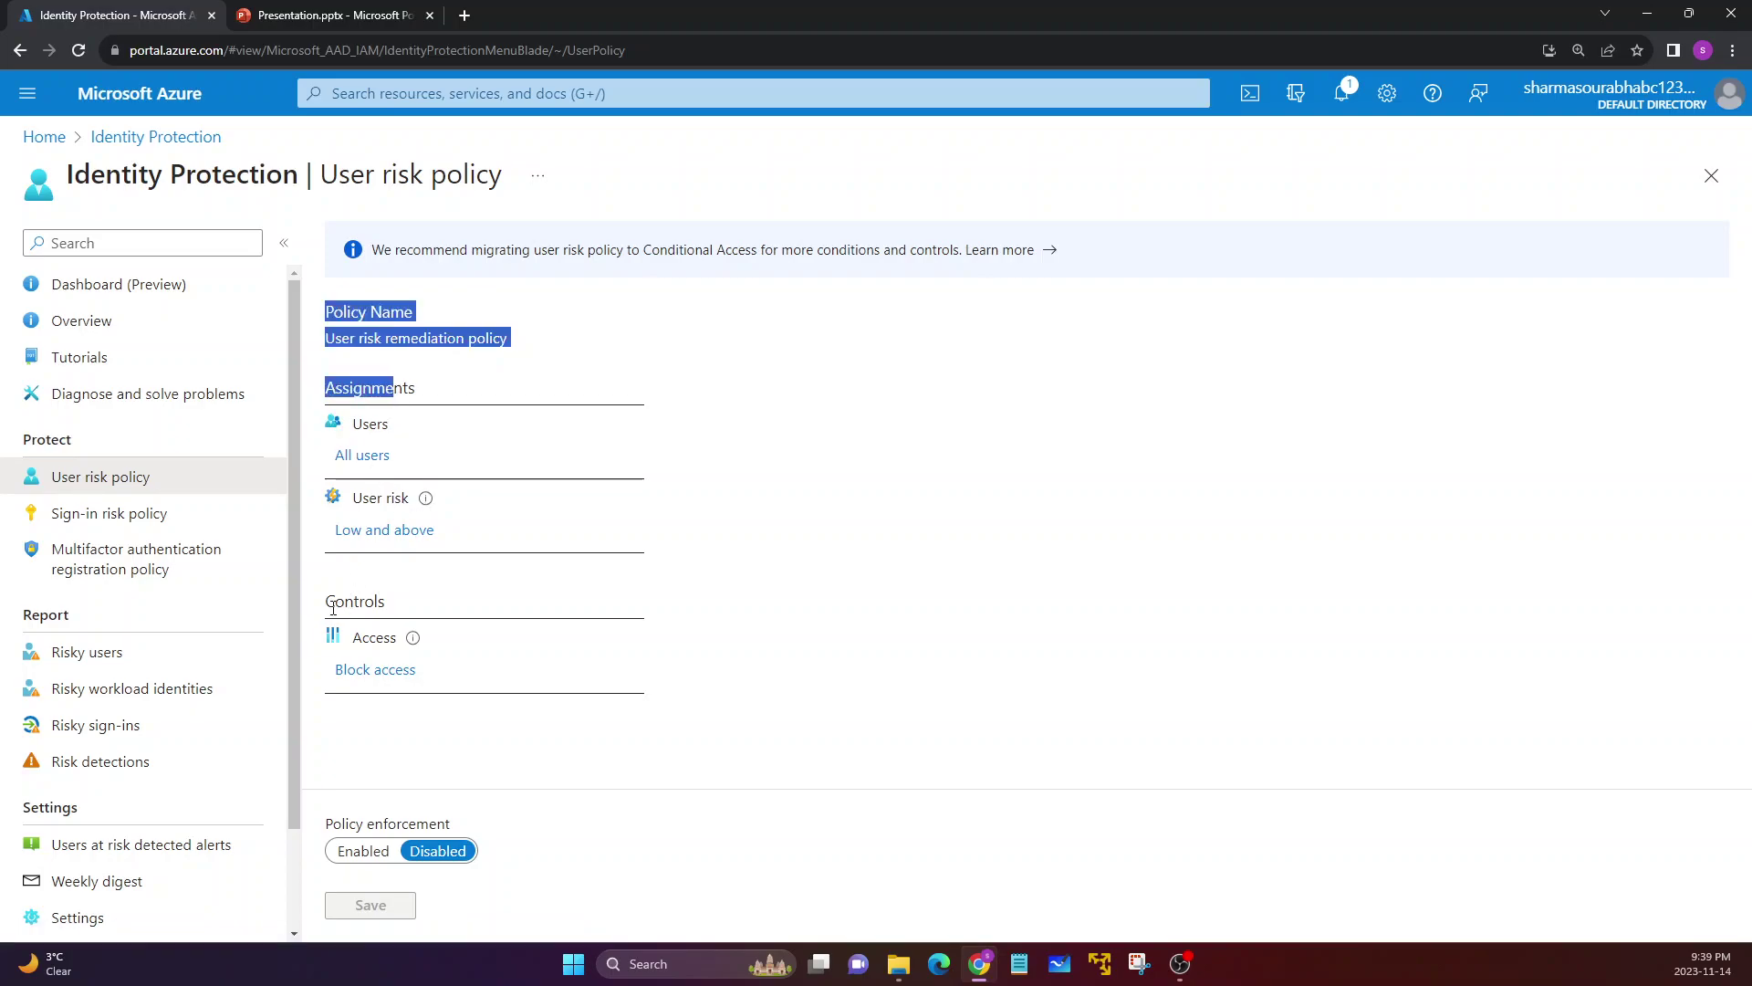
left_click_drag(333, 607, 386, 608)
left_click(386, 608)
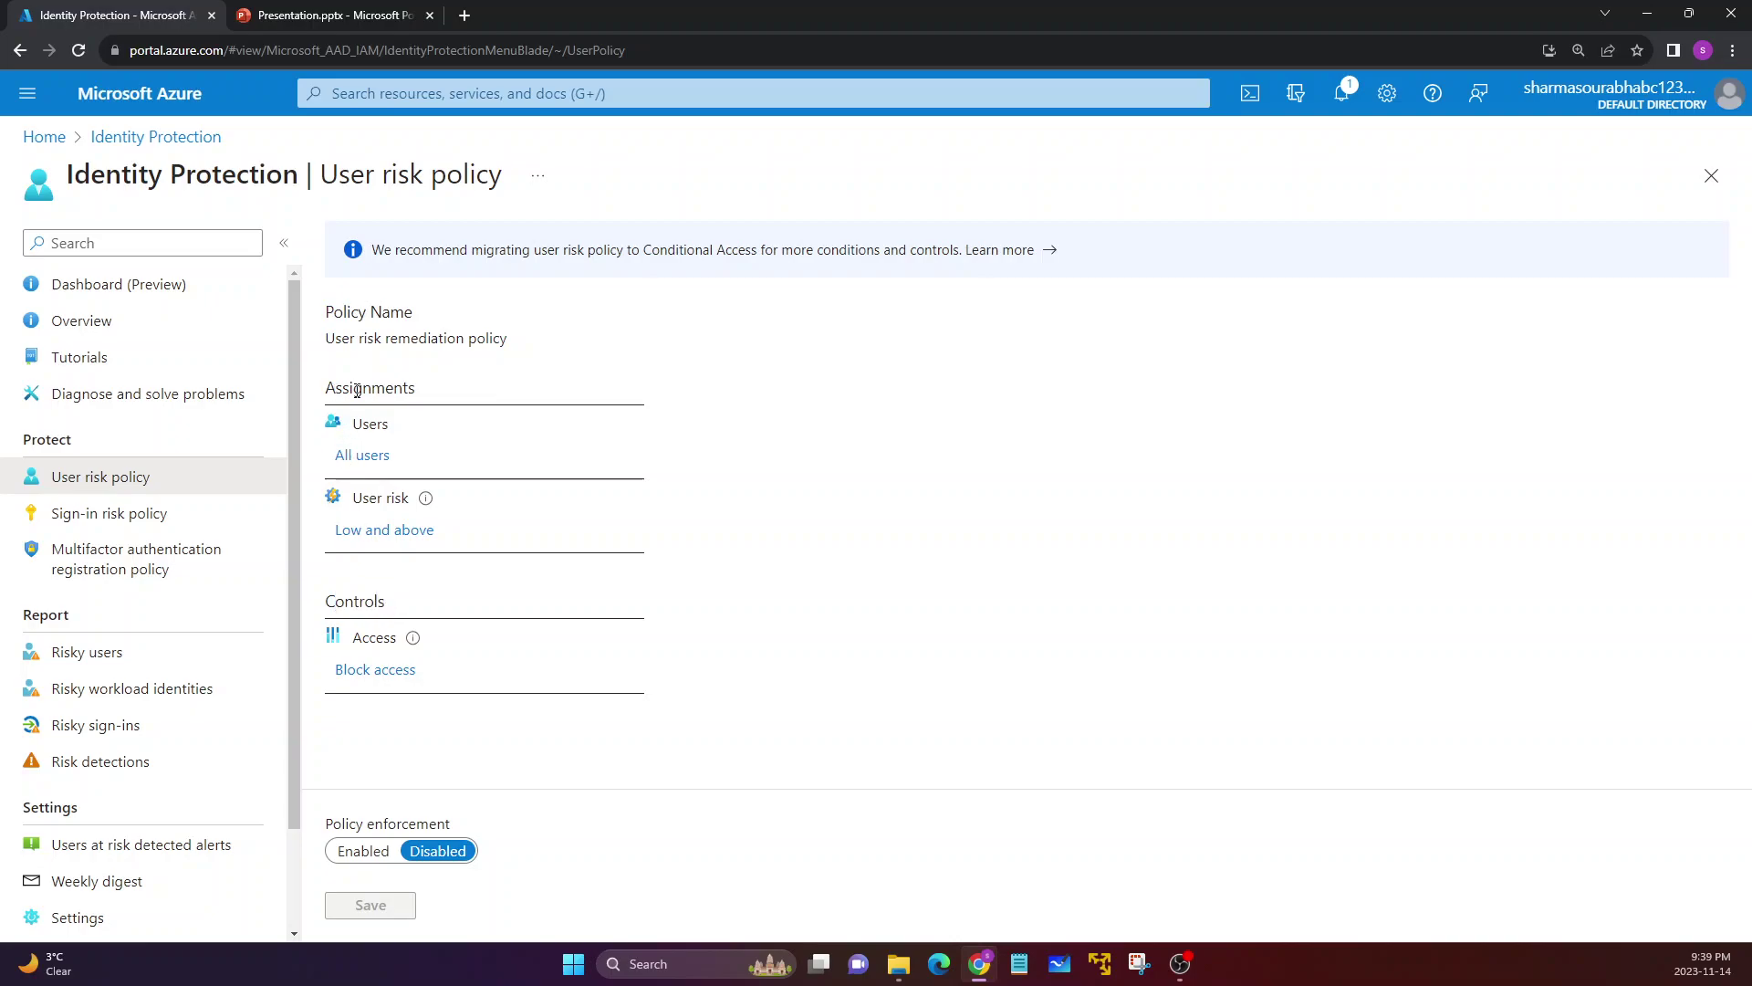
left_click_drag(335, 388, 393, 389)
left_click_drag(352, 499, 407, 503)
left_click_drag(354, 426, 392, 423)
Limit the user risk policy's included users to selected individuals and groups, choosing the mfa user.
left_click(361, 459)
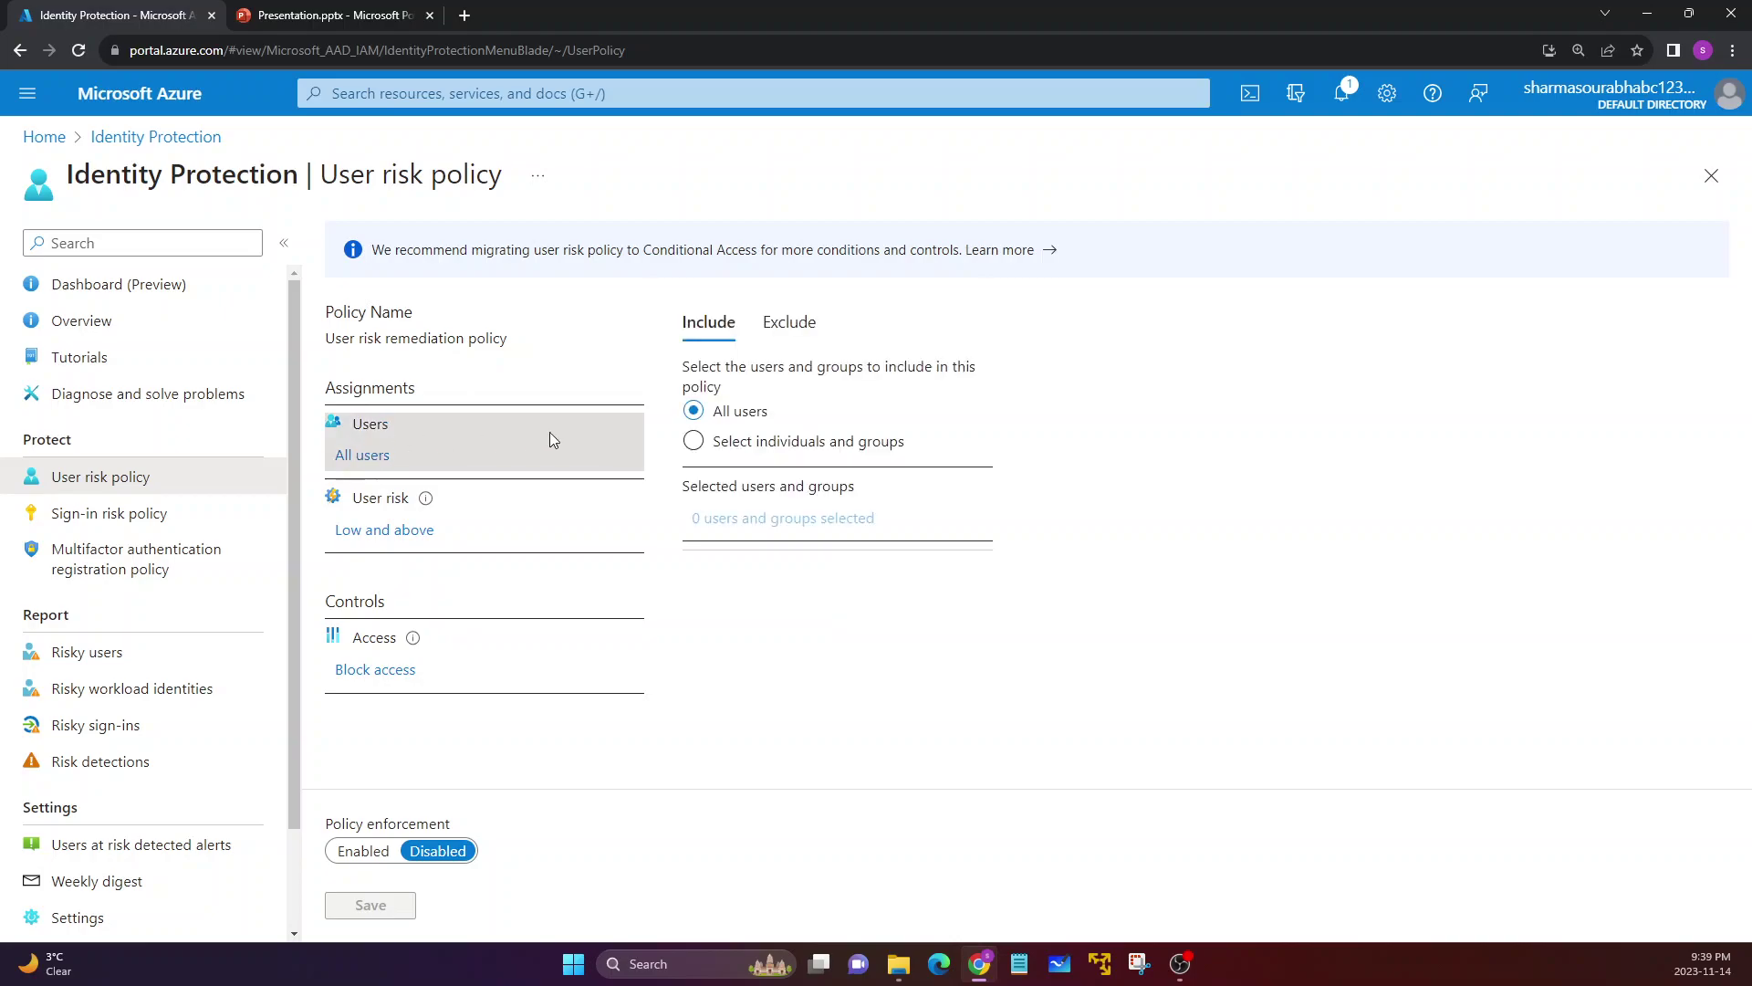
left_click(694, 441)
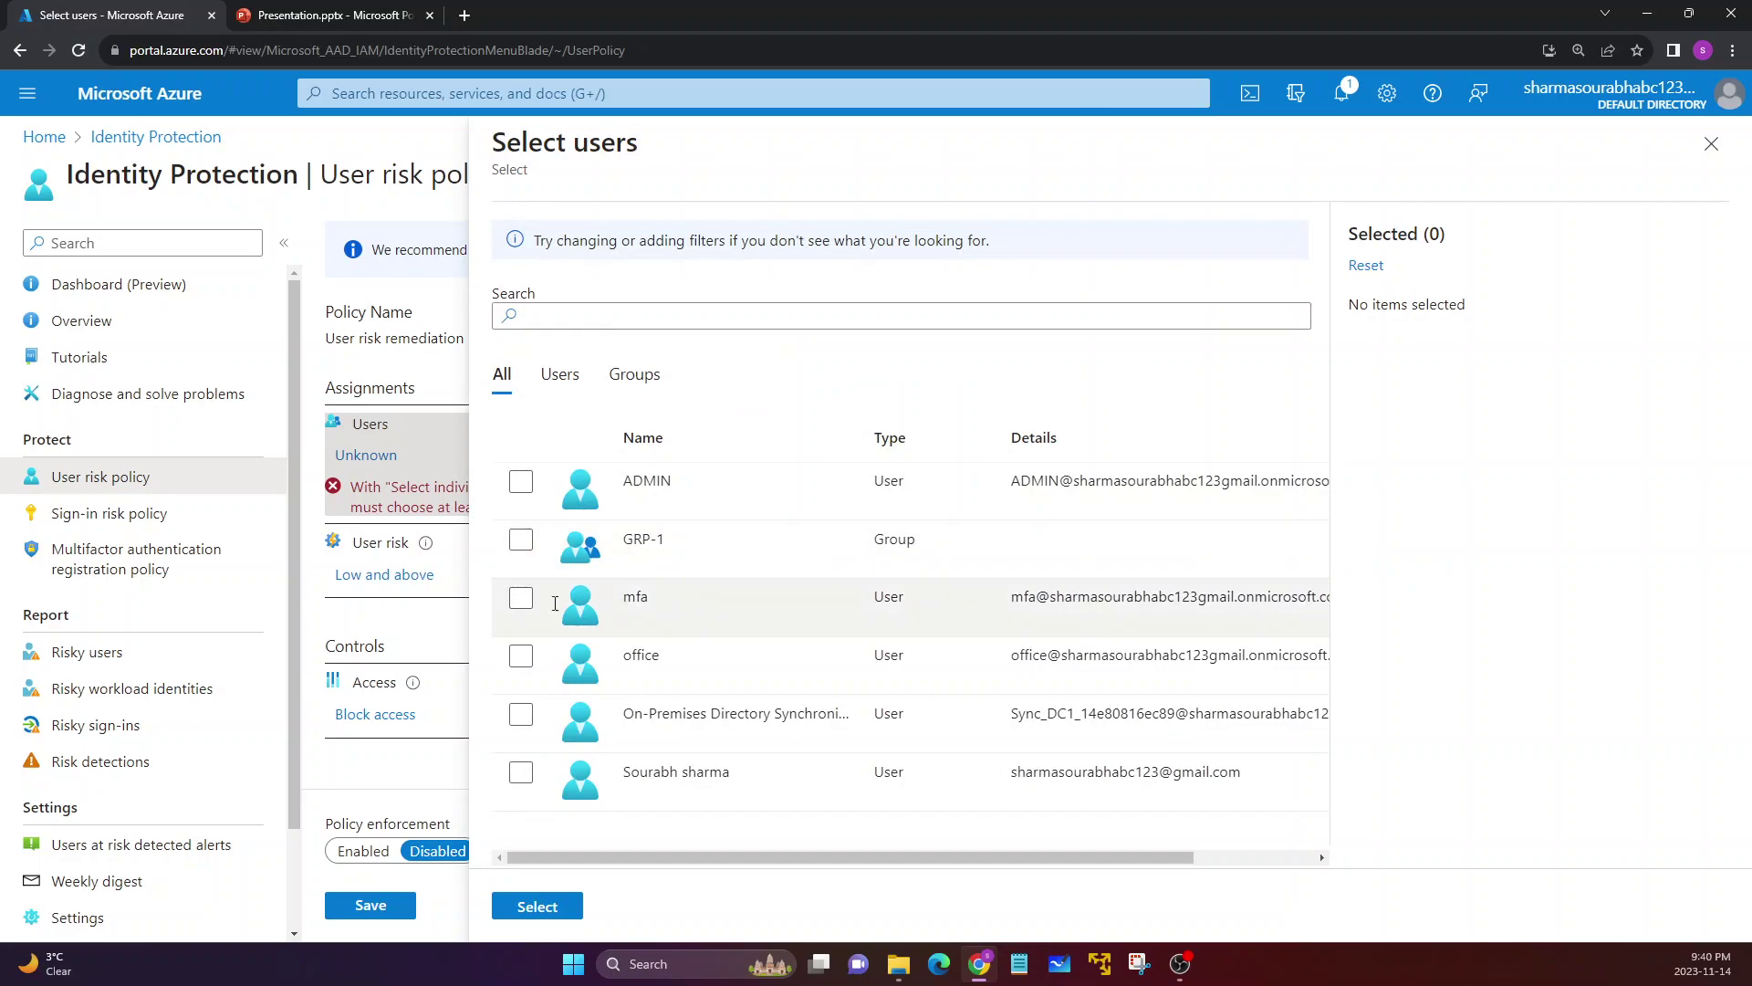
left_click_drag(624, 613, 681, 599)
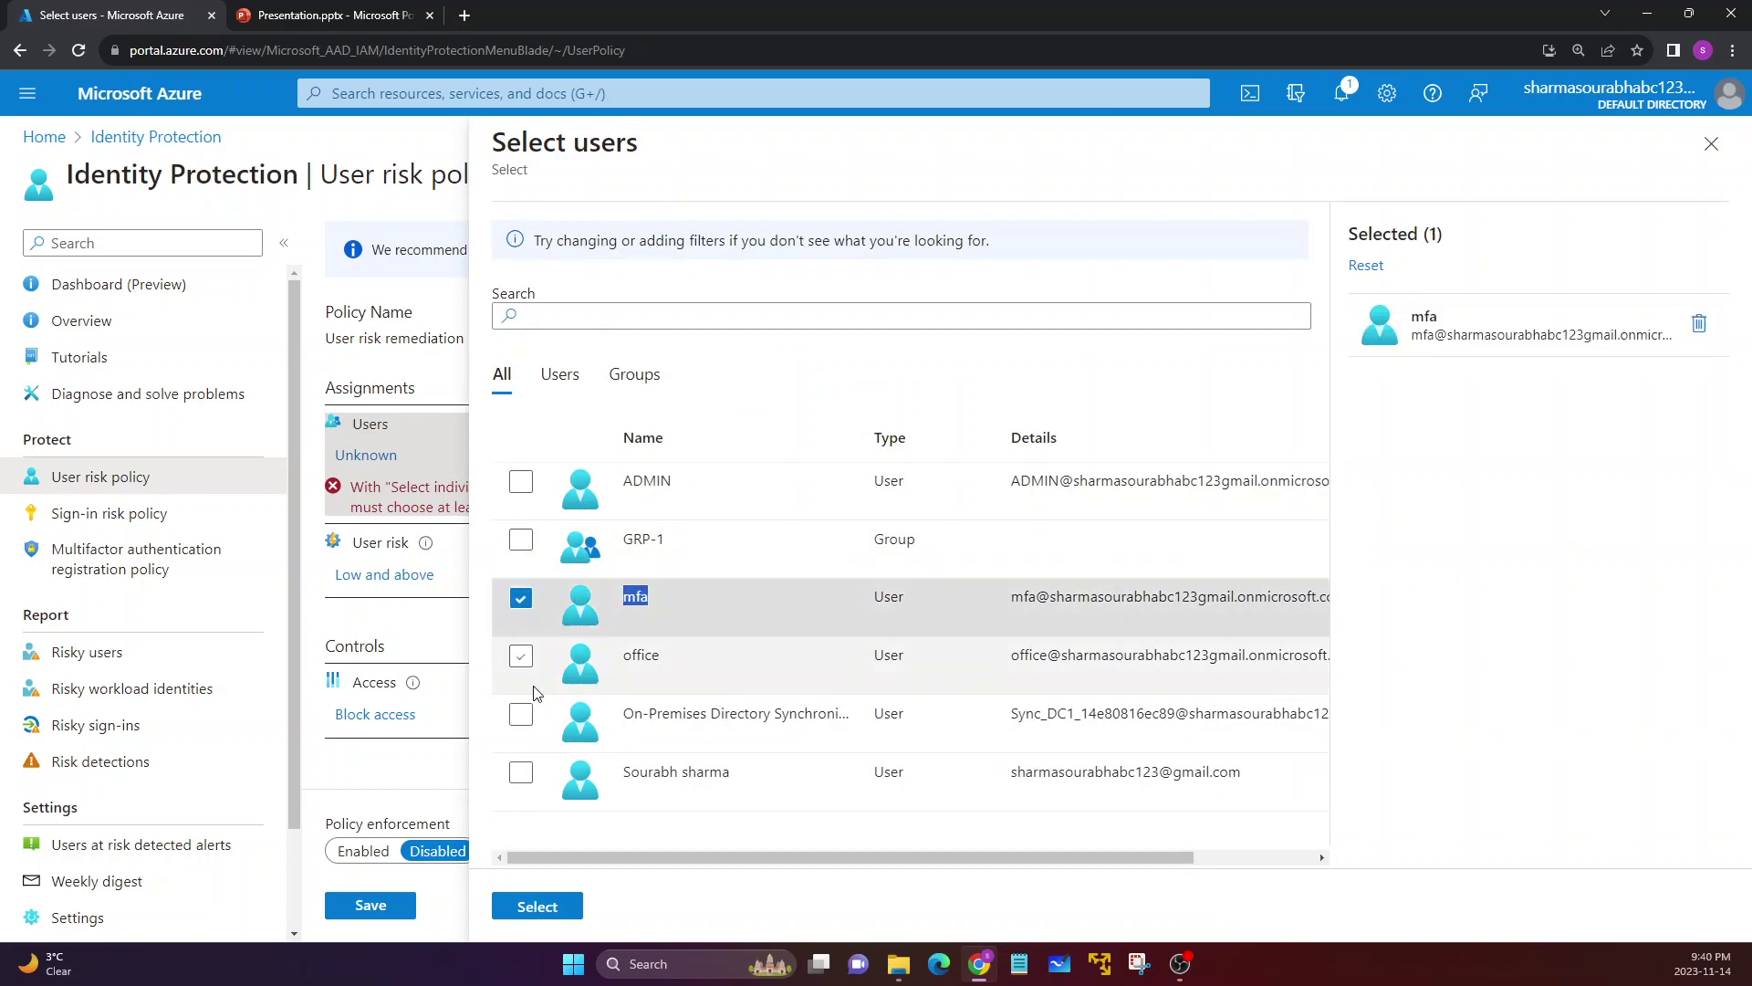
left_click(546, 906)
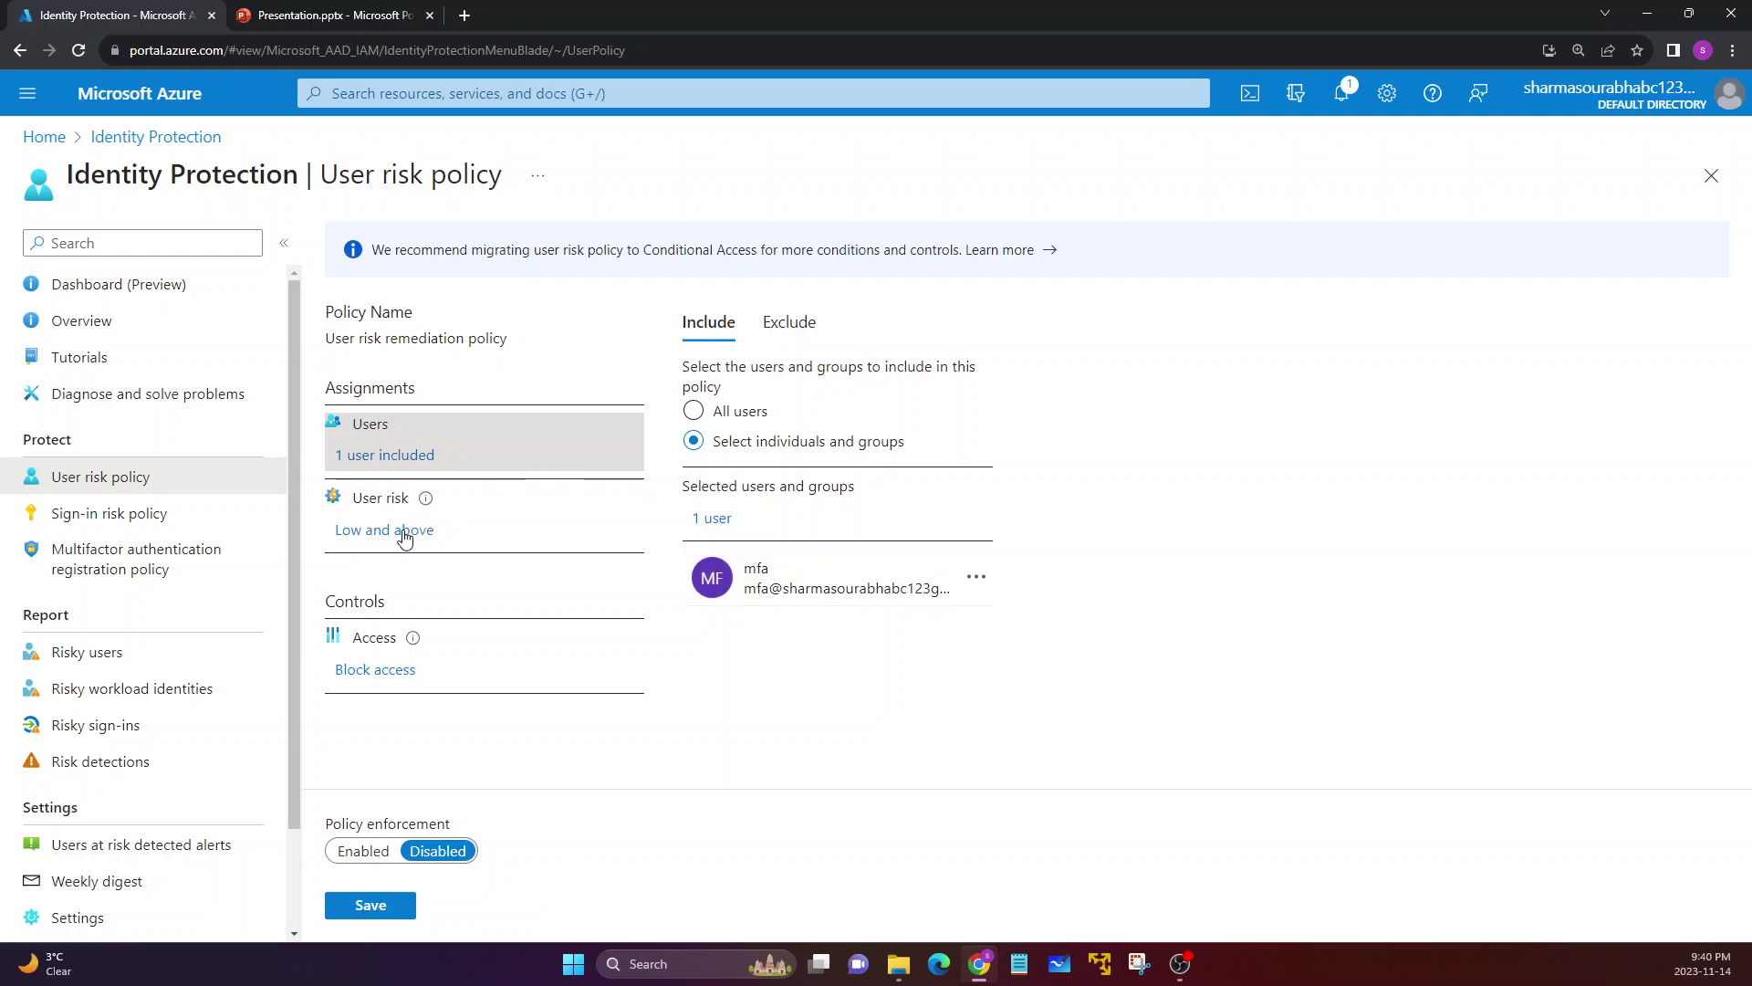
Open the policy's user risk levels and try the available options, ending on Low and above.
left_click_drag(354, 498, 401, 501)
left_click(382, 535)
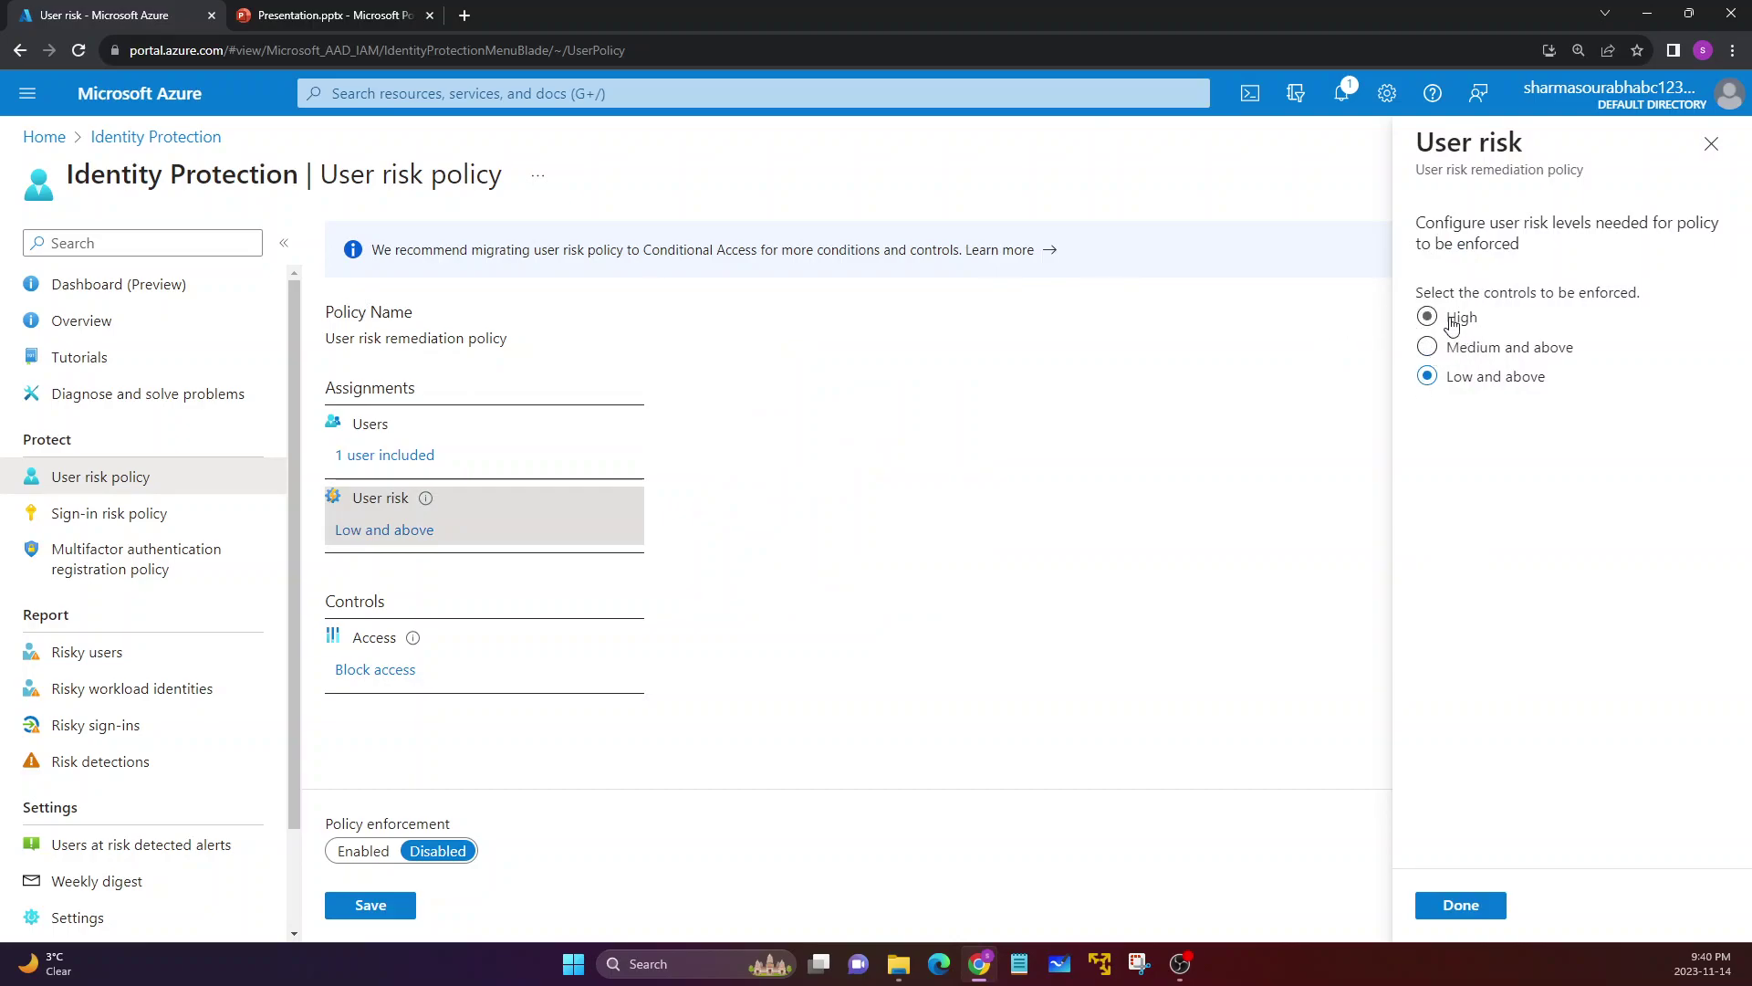
left_click_drag(1447, 393, 1447, 319)
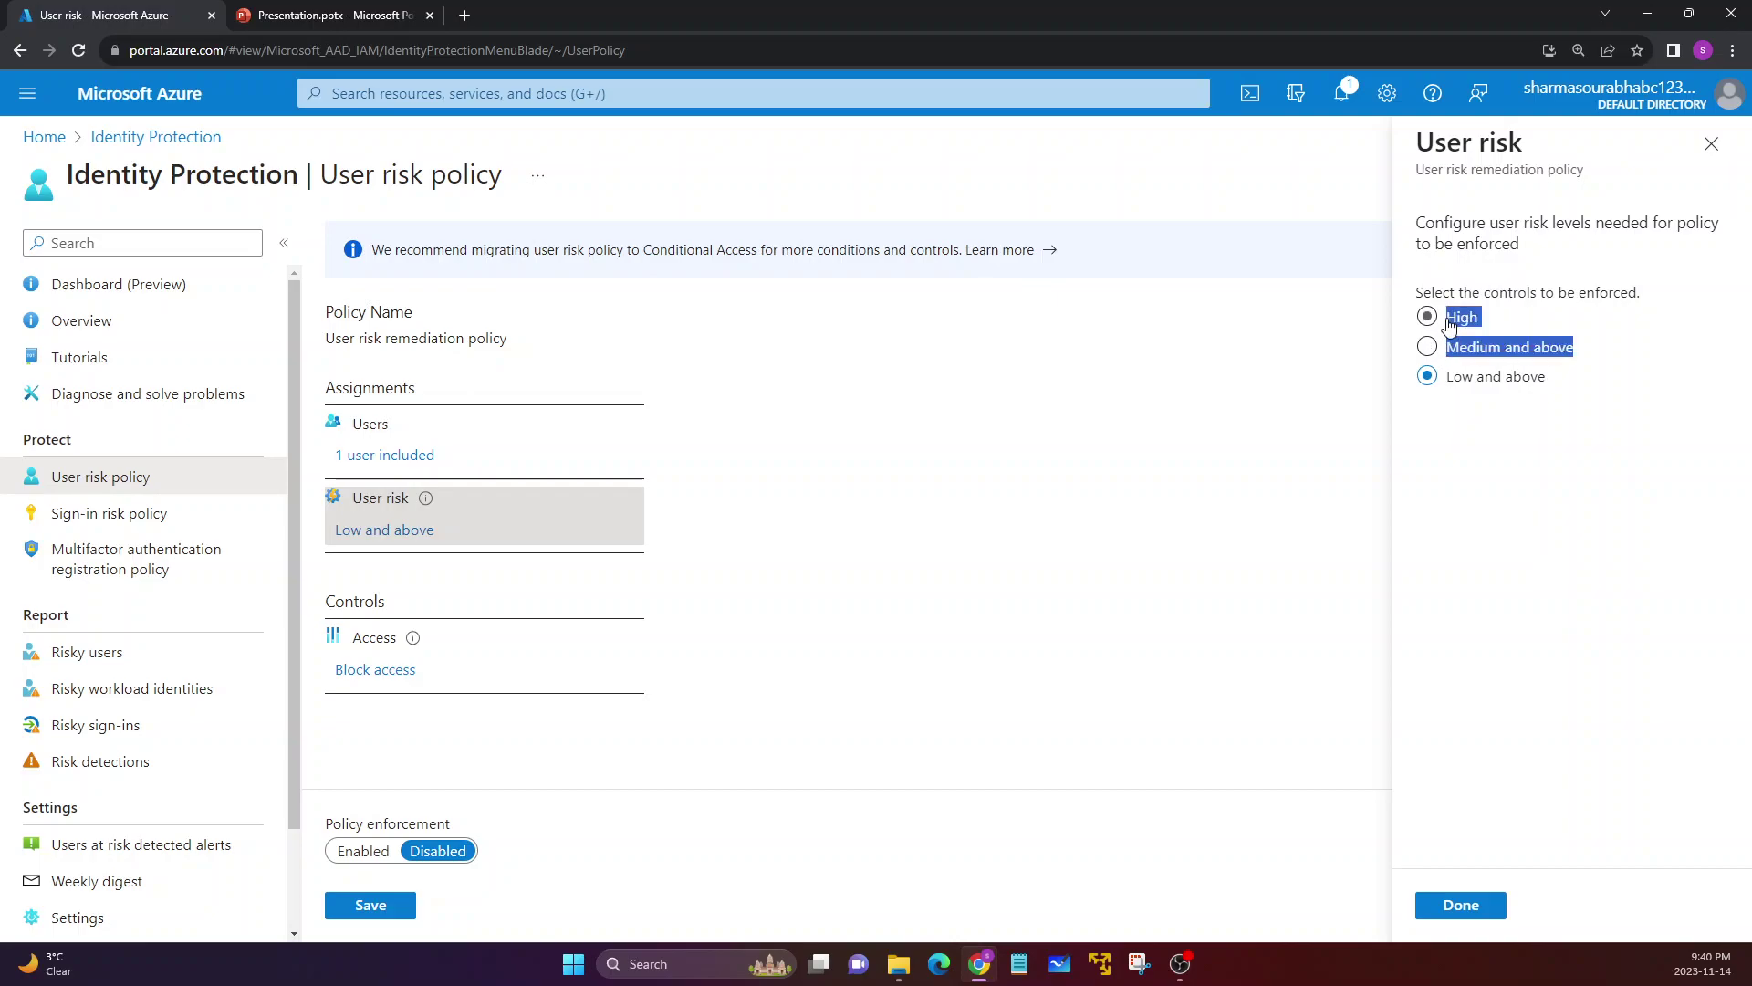
left_click(1427, 347)
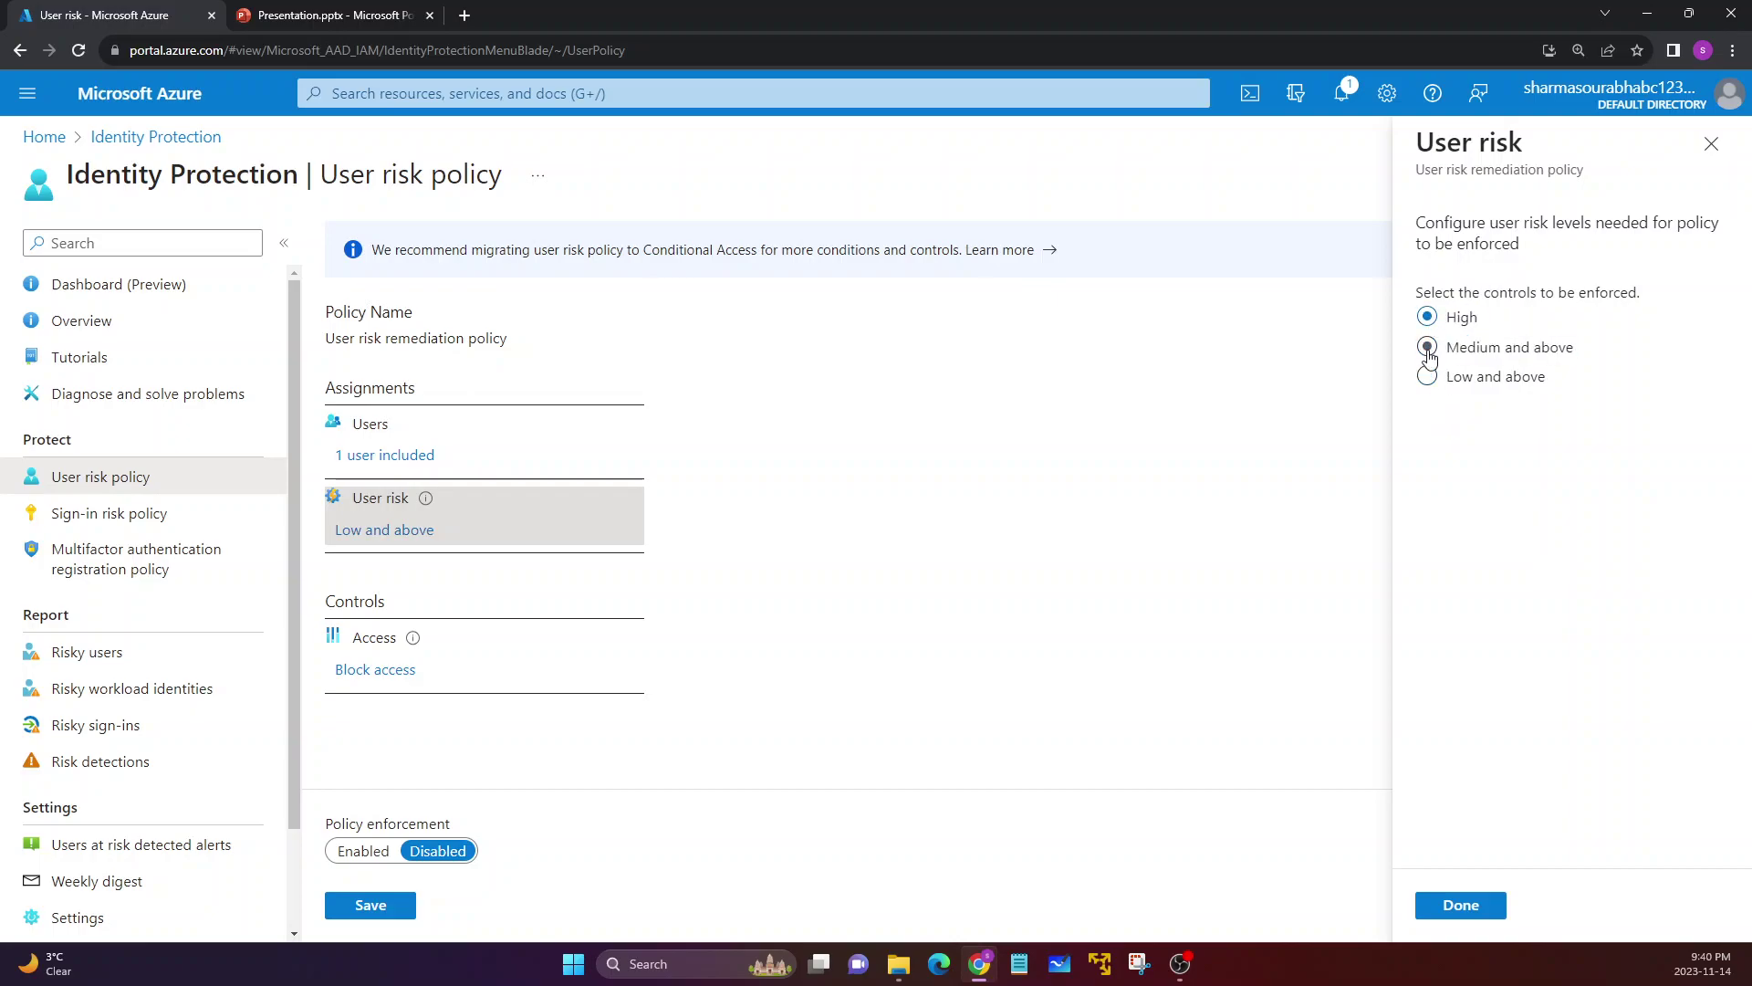
left_click(1428, 378)
Switch to the PowerPoint presentation, review the threat intelligence text on the Azure Identity Protection slide, and return to the Azure portal.
left_click(381, 12)
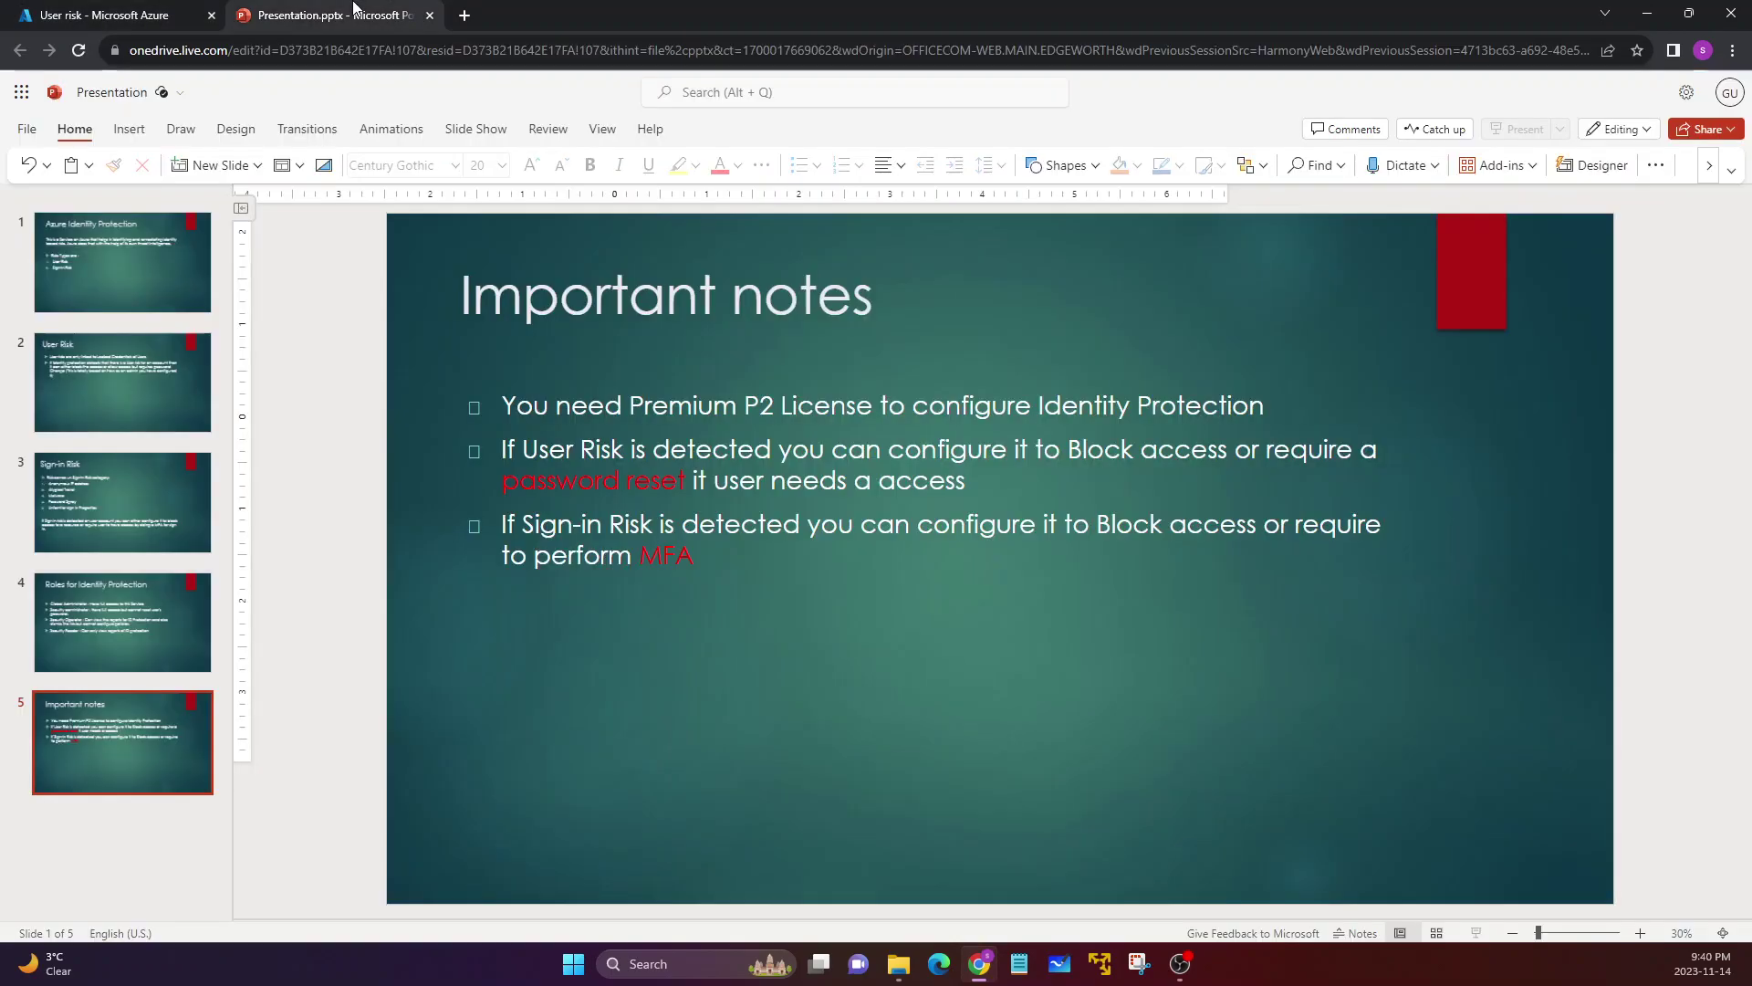
left_click(141, 263)
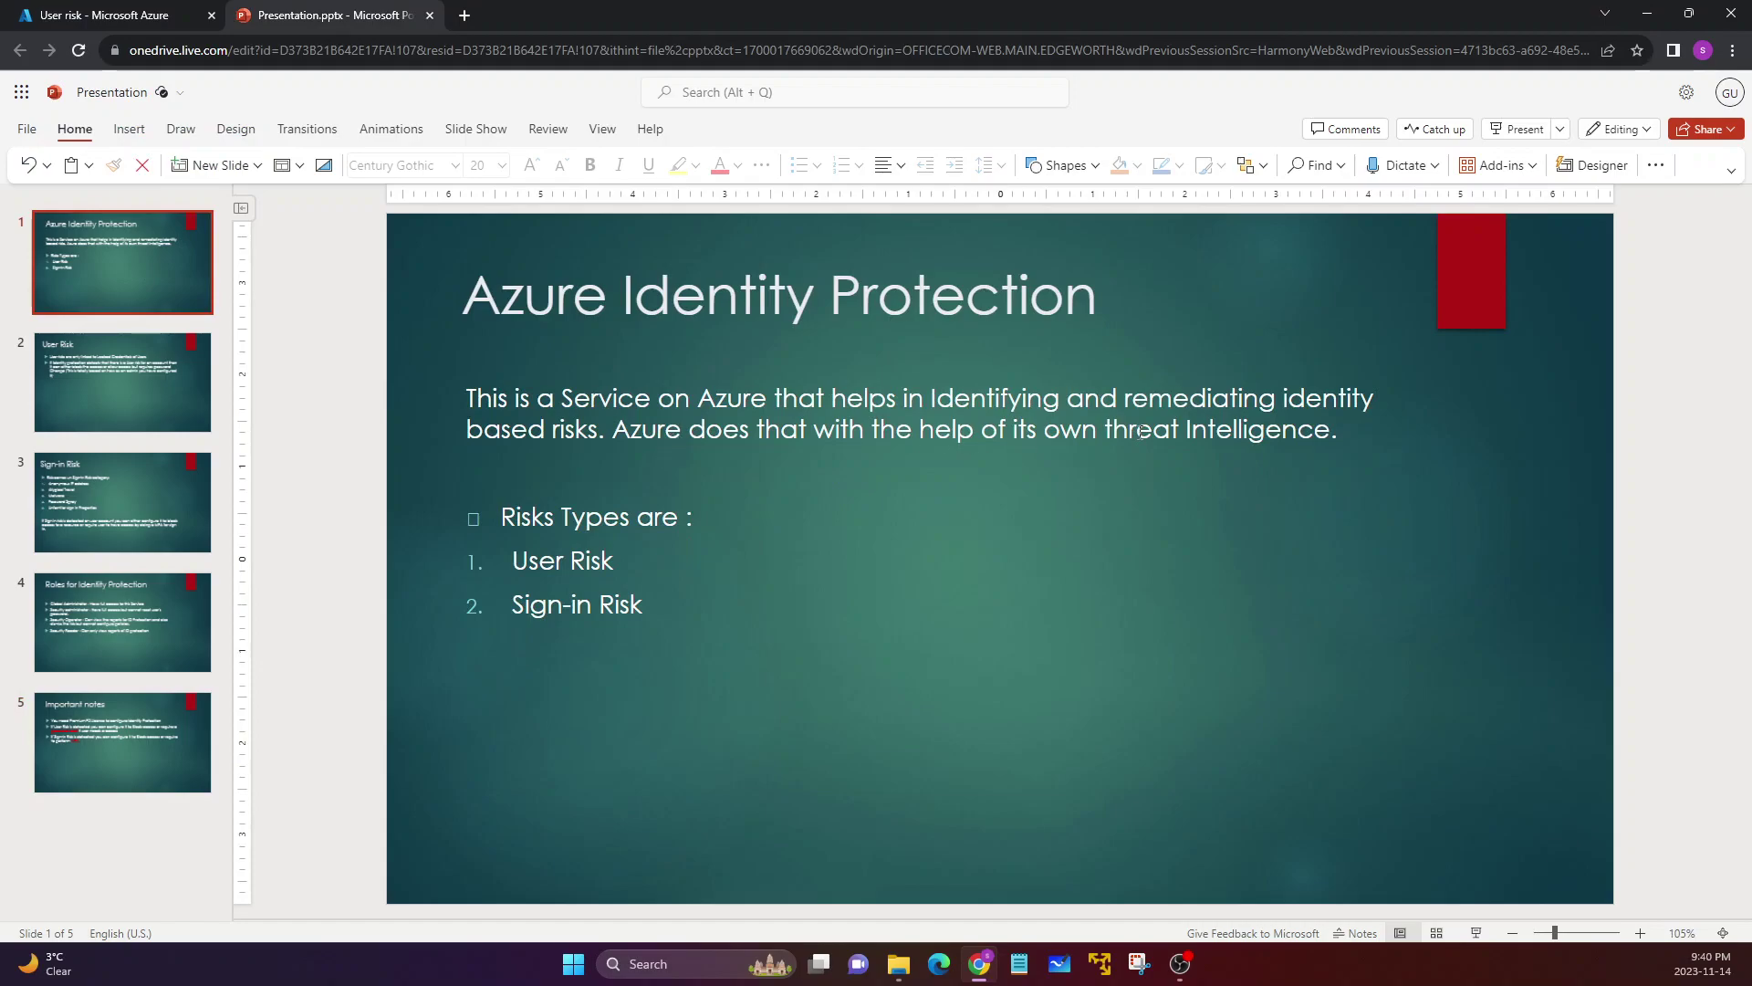
left_click_drag(1044, 429, 1298, 427)
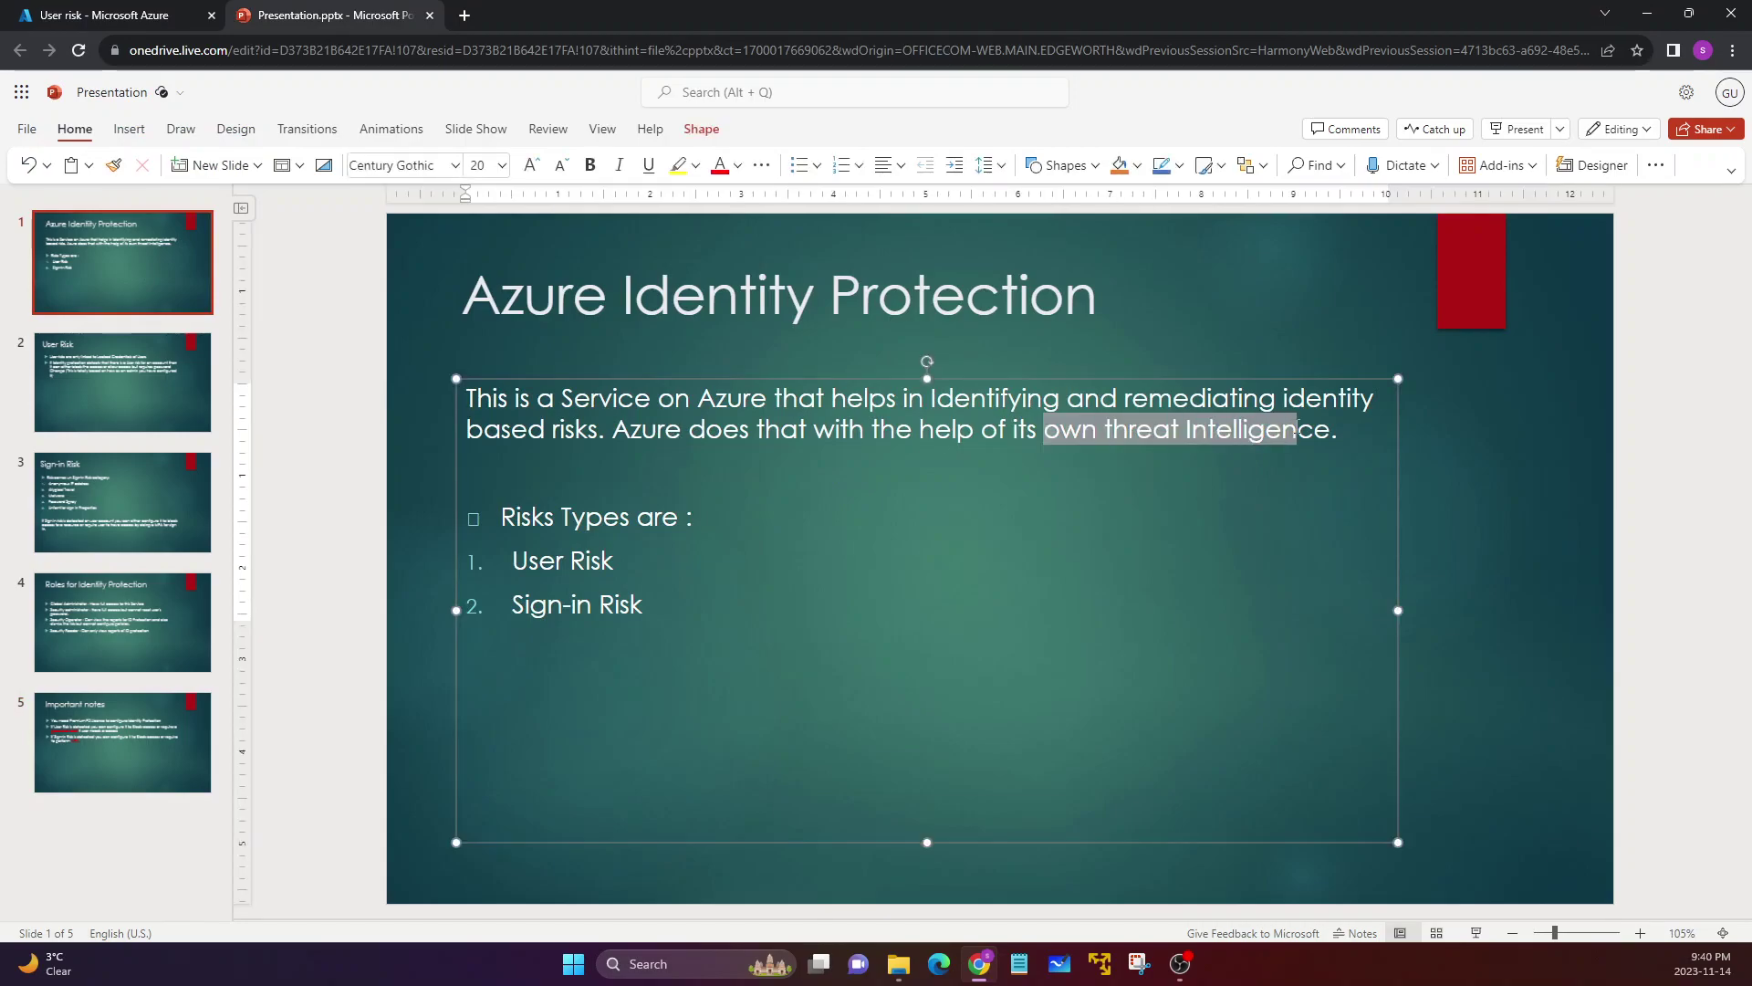
left_click(107, 14)
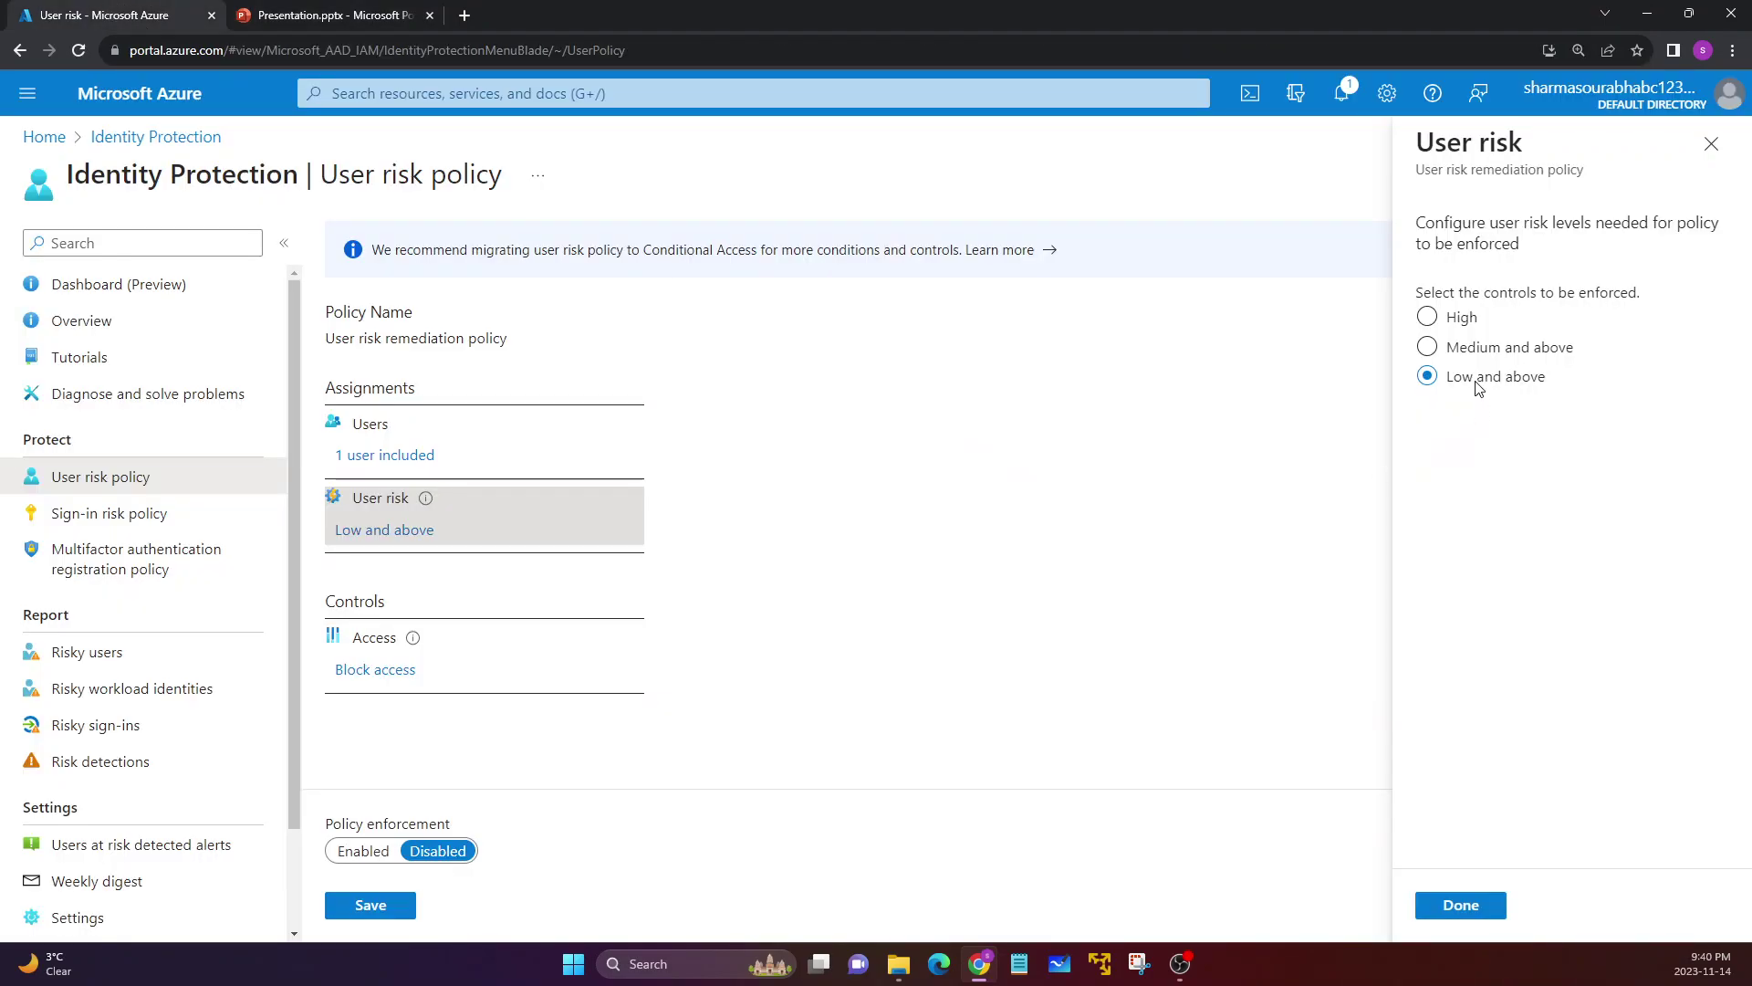
Compare the High, Medium and above, and Low and above options, and set the policy's user risk level to Medium and above.
left_click(1467, 353)
left_click(1453, 325)
left_click(1464, 358)
left_click(1453, 323)
left_click(1426, 376)
left_click_drag(1418, 299, 1640, 294)
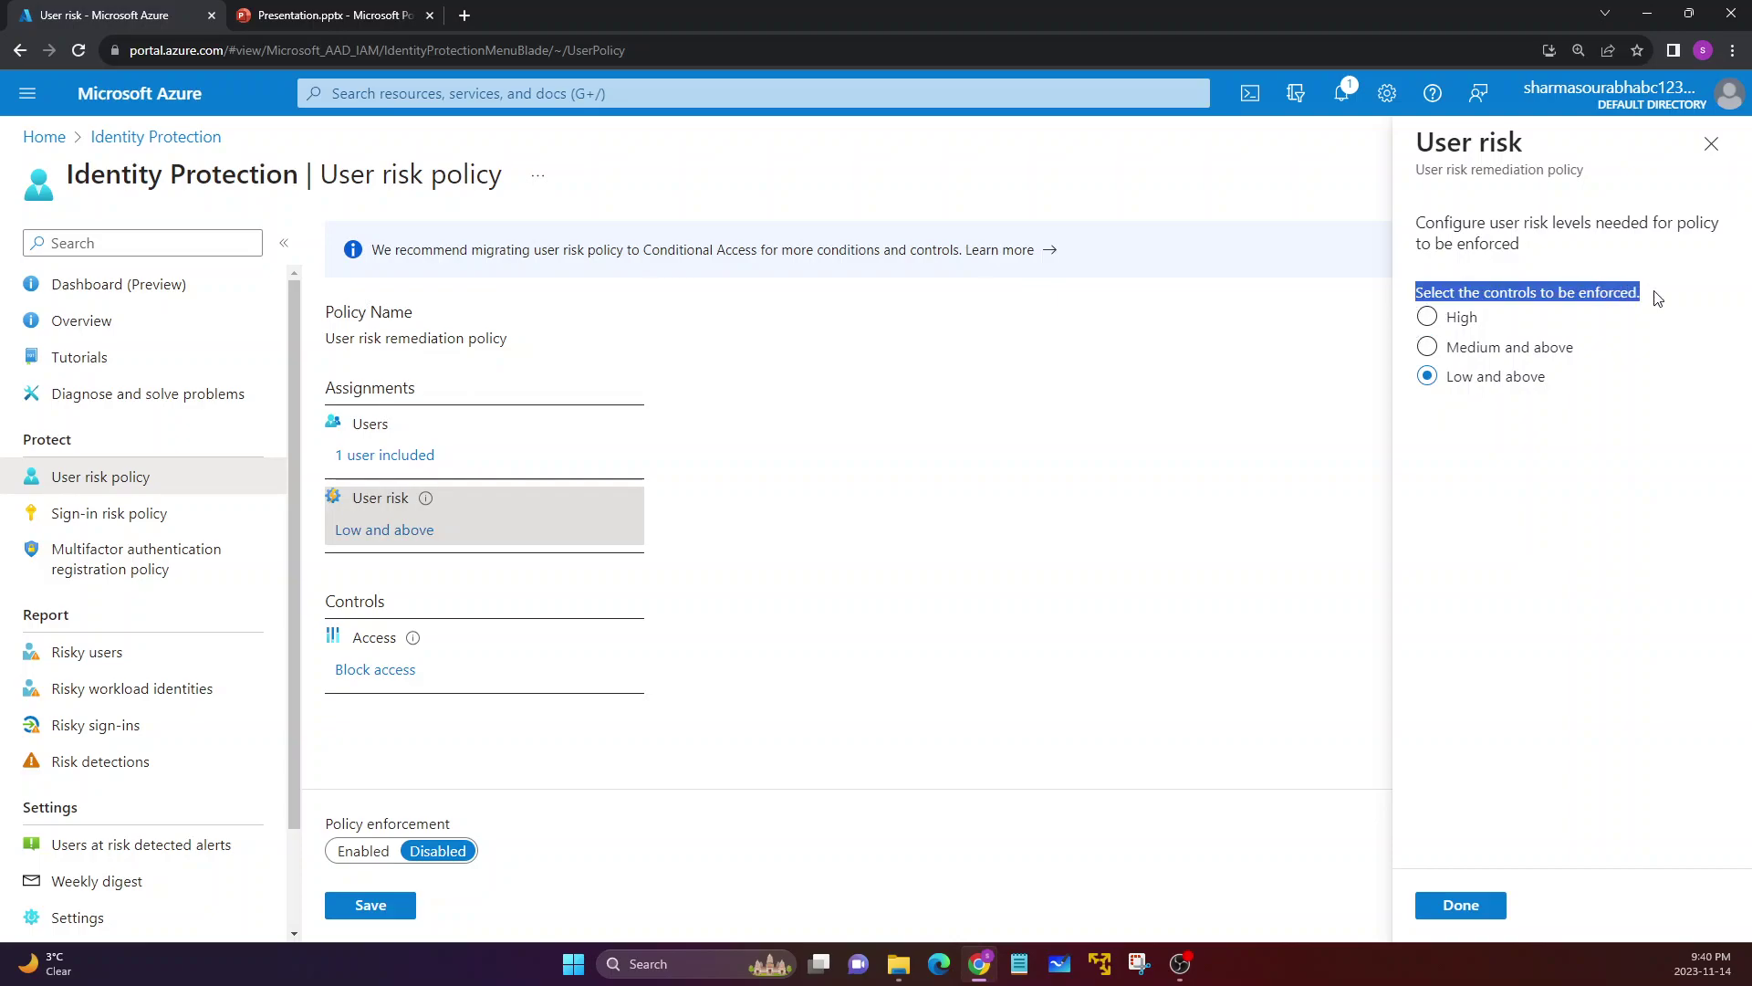
left_click(1457, 319)
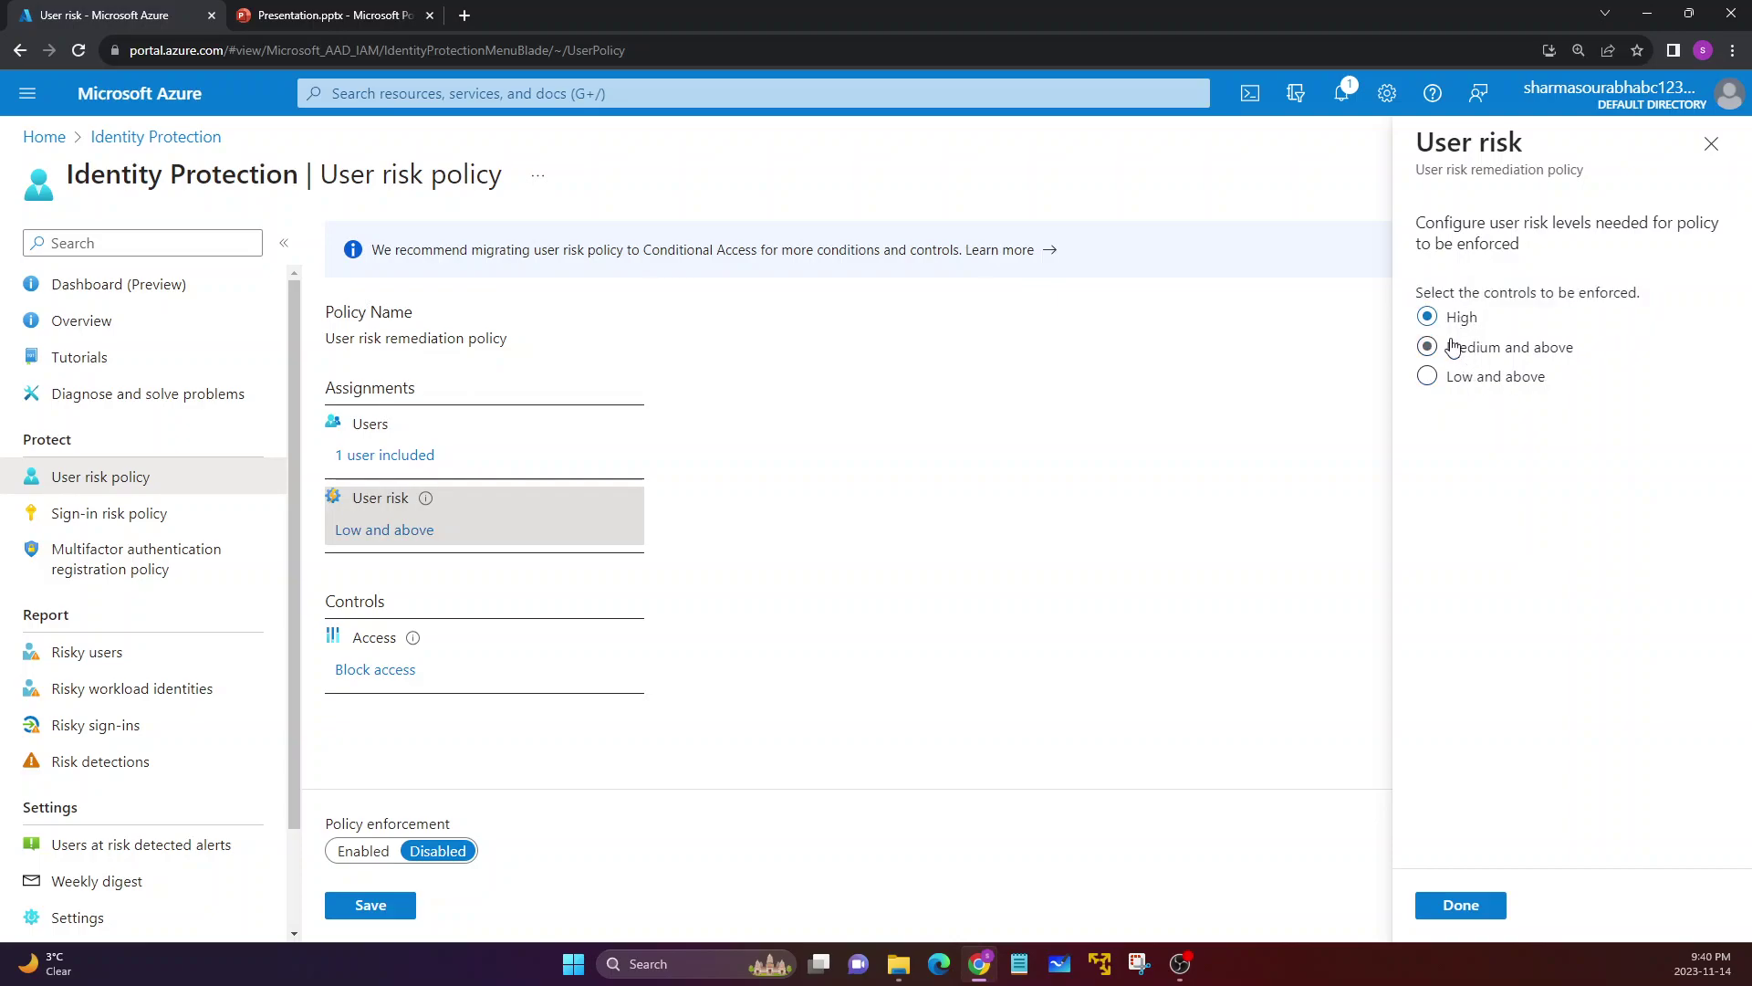
left_click_drag(1486, 403, 1457, 319)
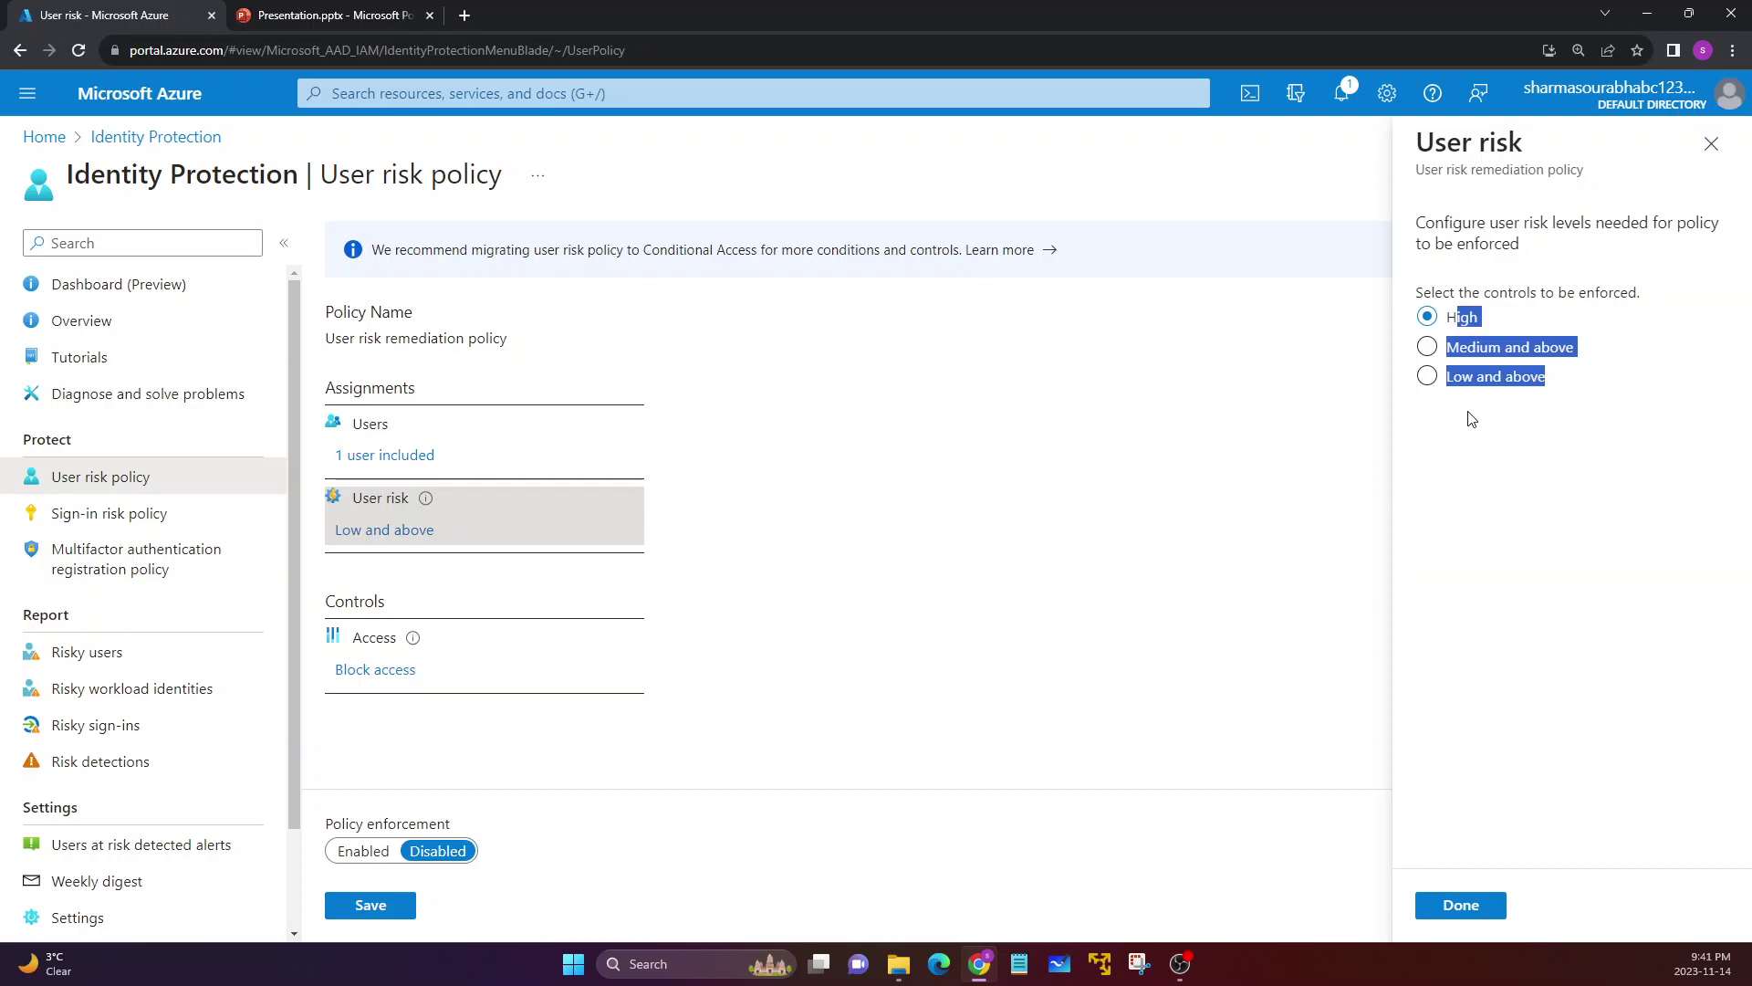
left_click(1435, 382)
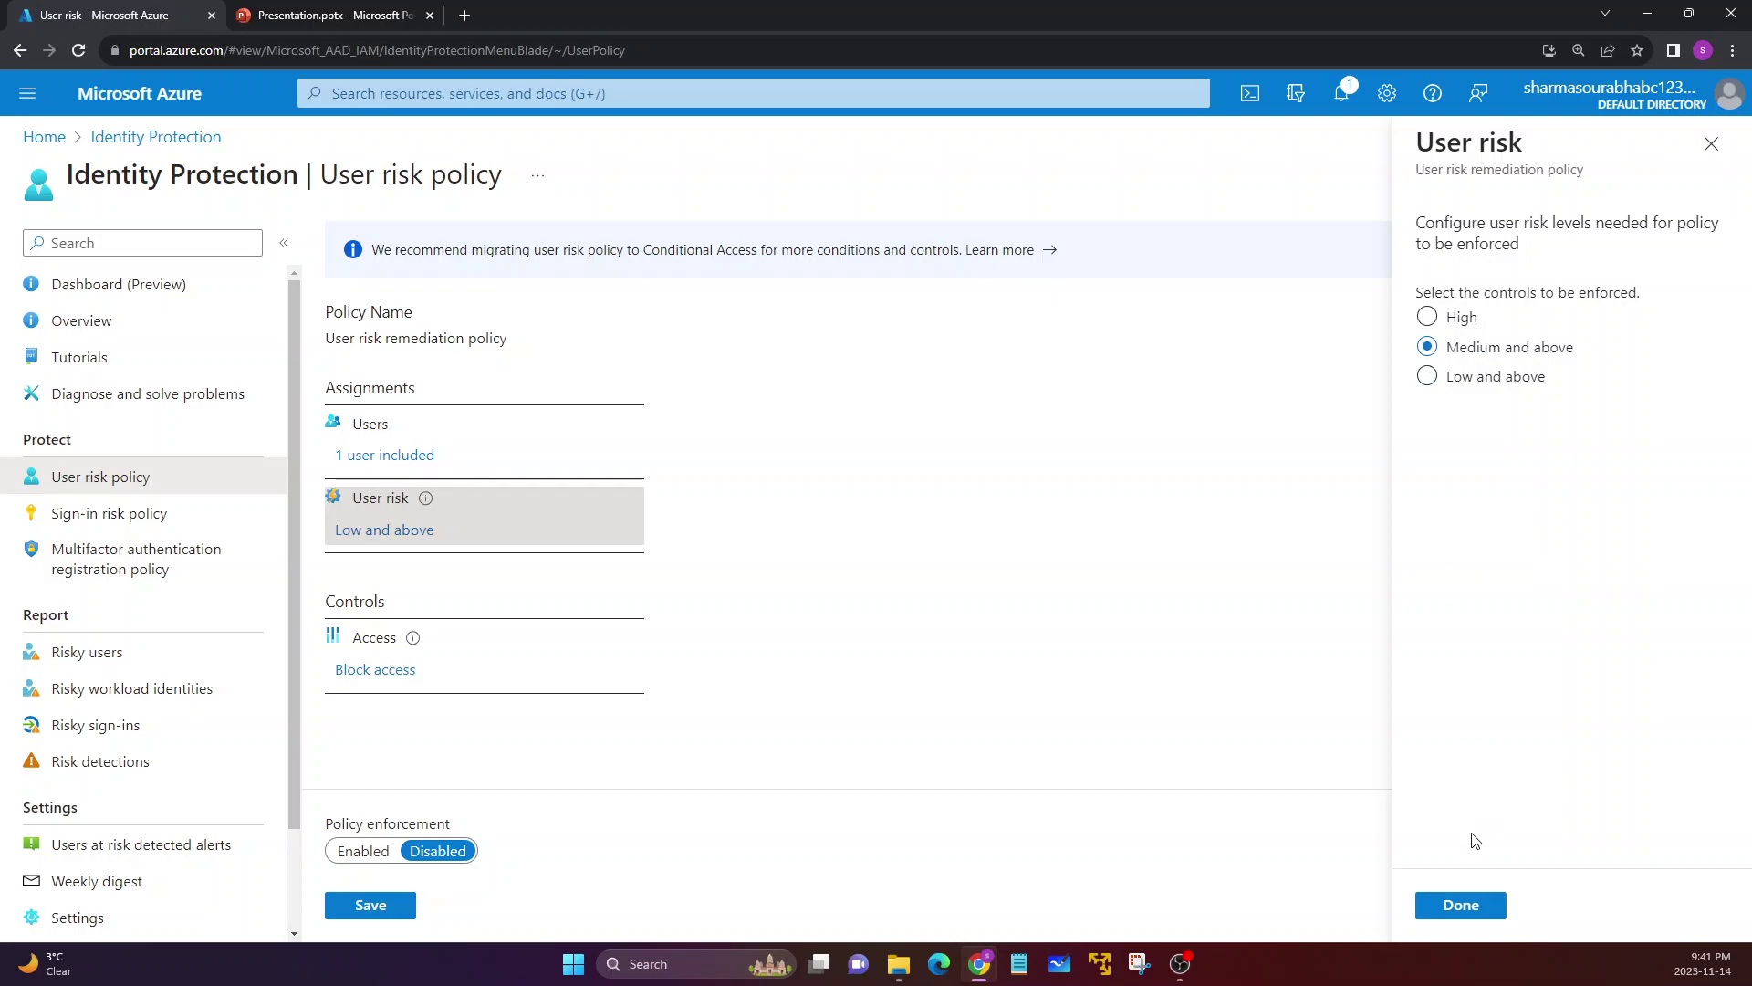
left_click(1460, 905)
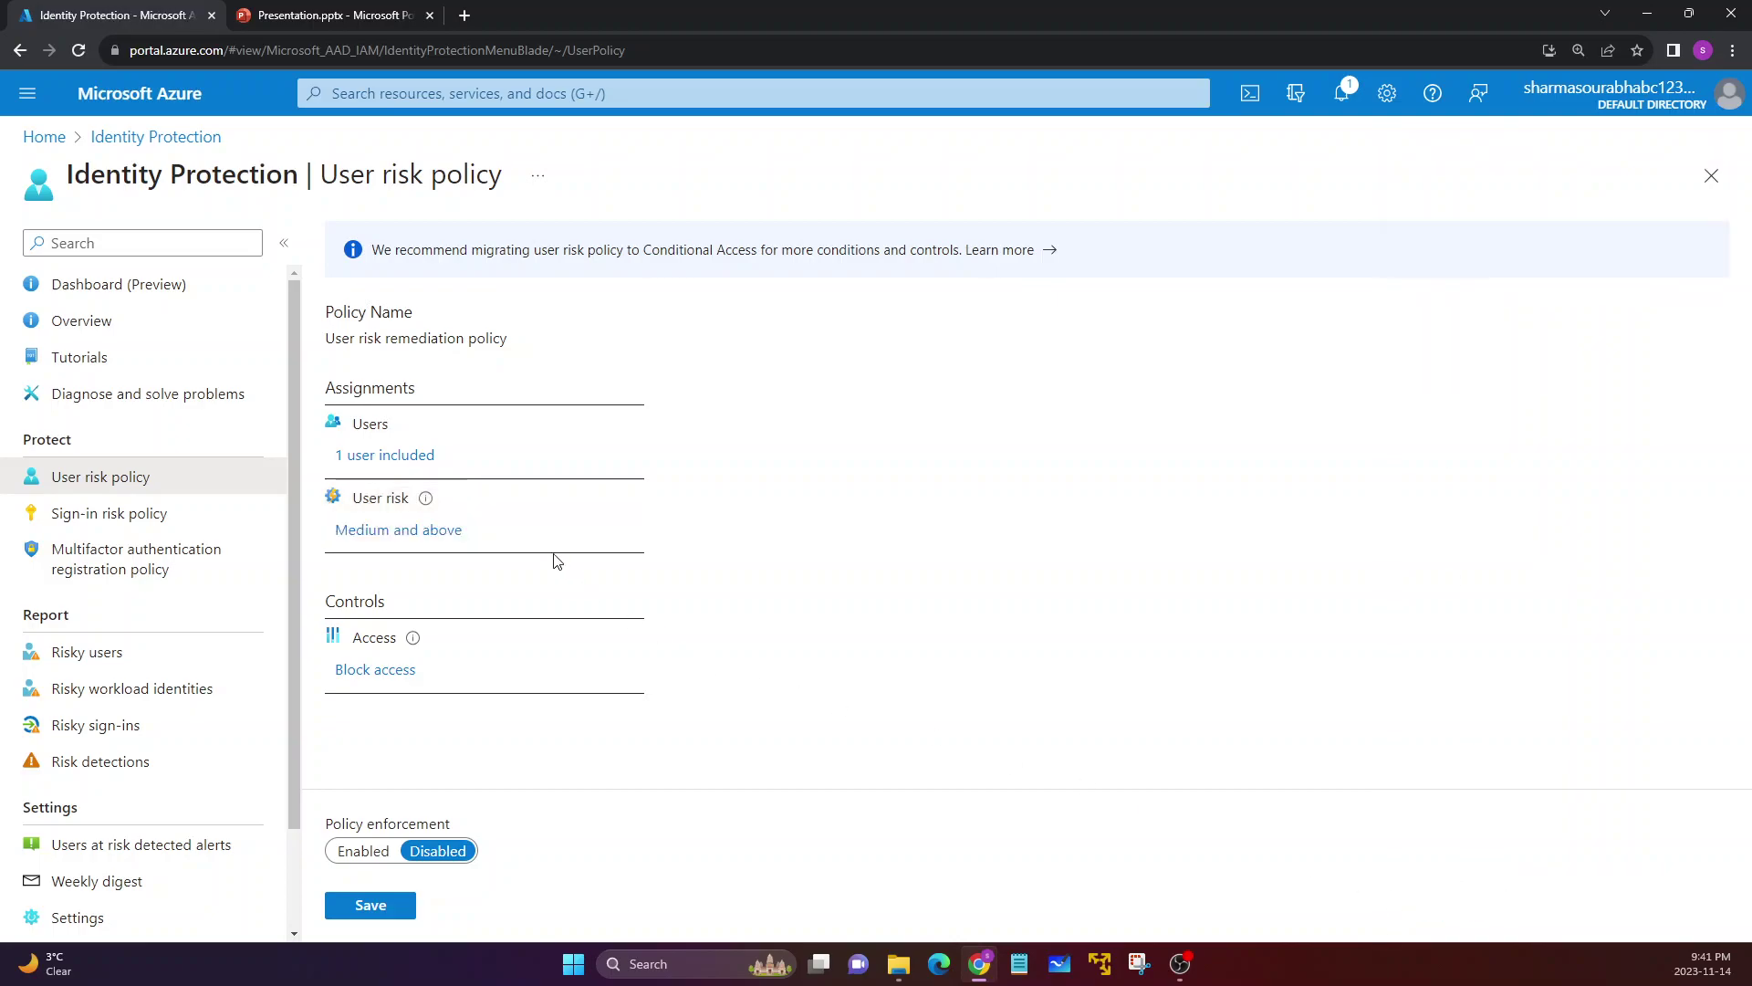
Review the policy's assignments and controls, and set its access control to Allow access with Require password change.
left_click_drag(350, 425, 400, 426)
left_click_drag(364, 503, 408, 511)
left_click_drag(332, 599, 419, 602)
left_click(420, 604)
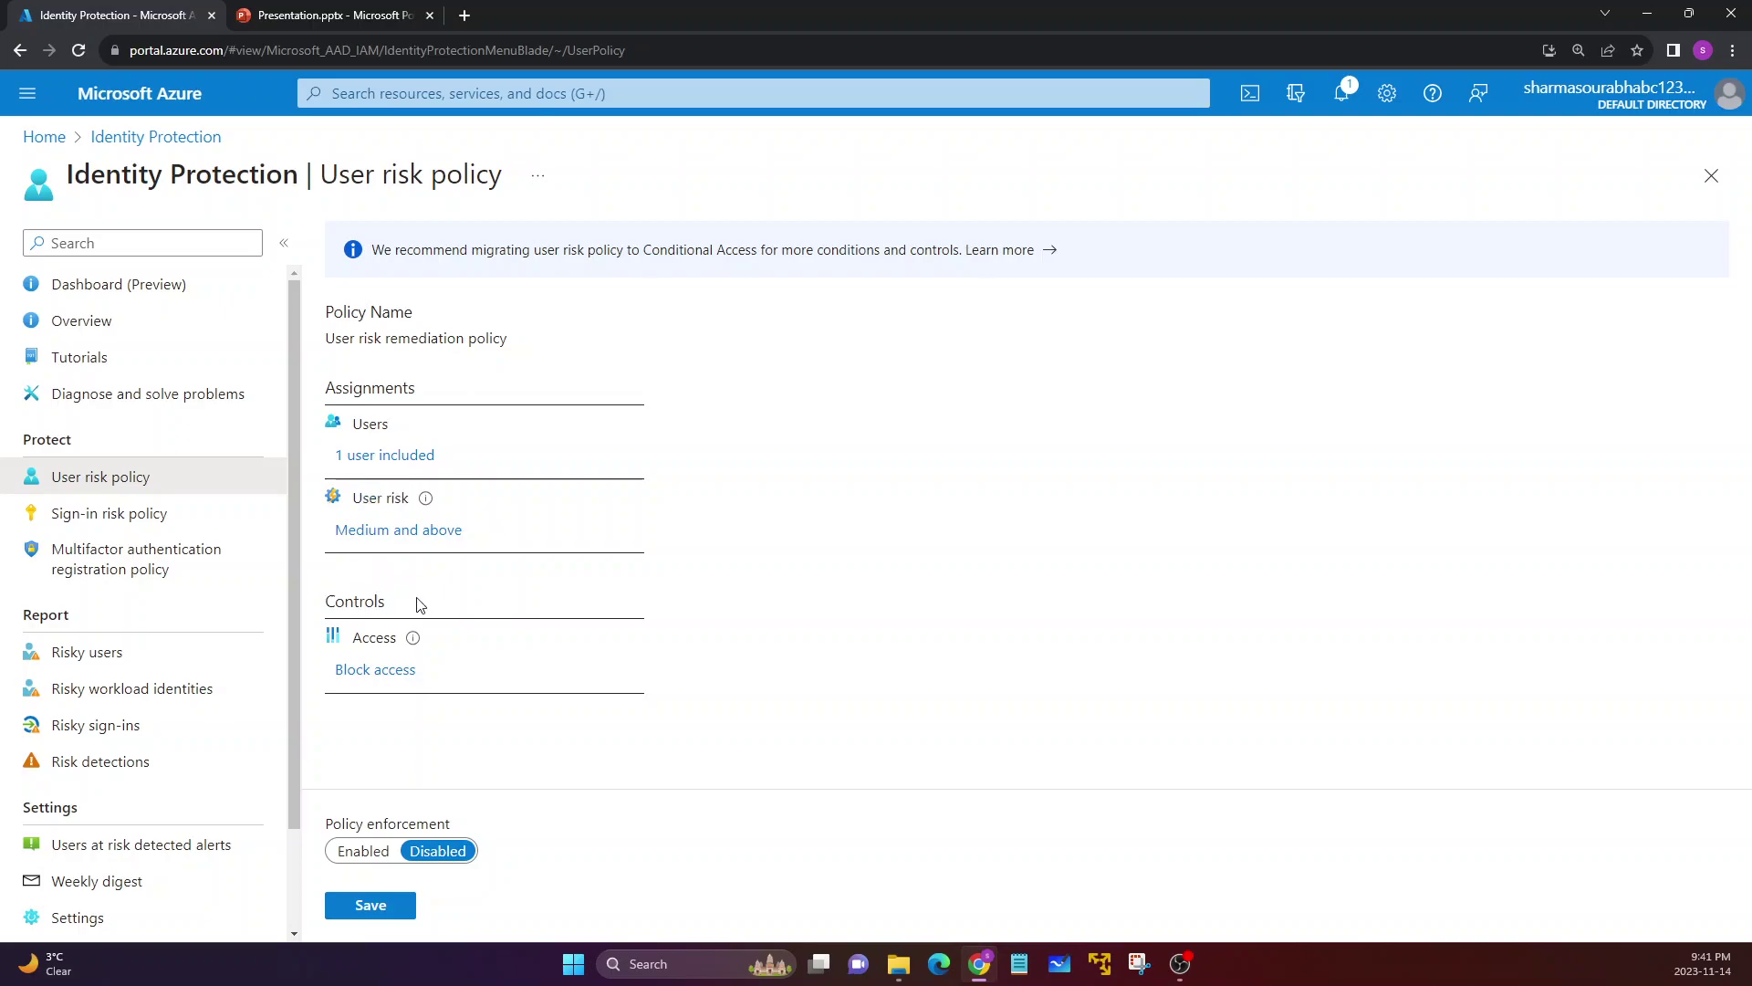
left_click(365, 671)
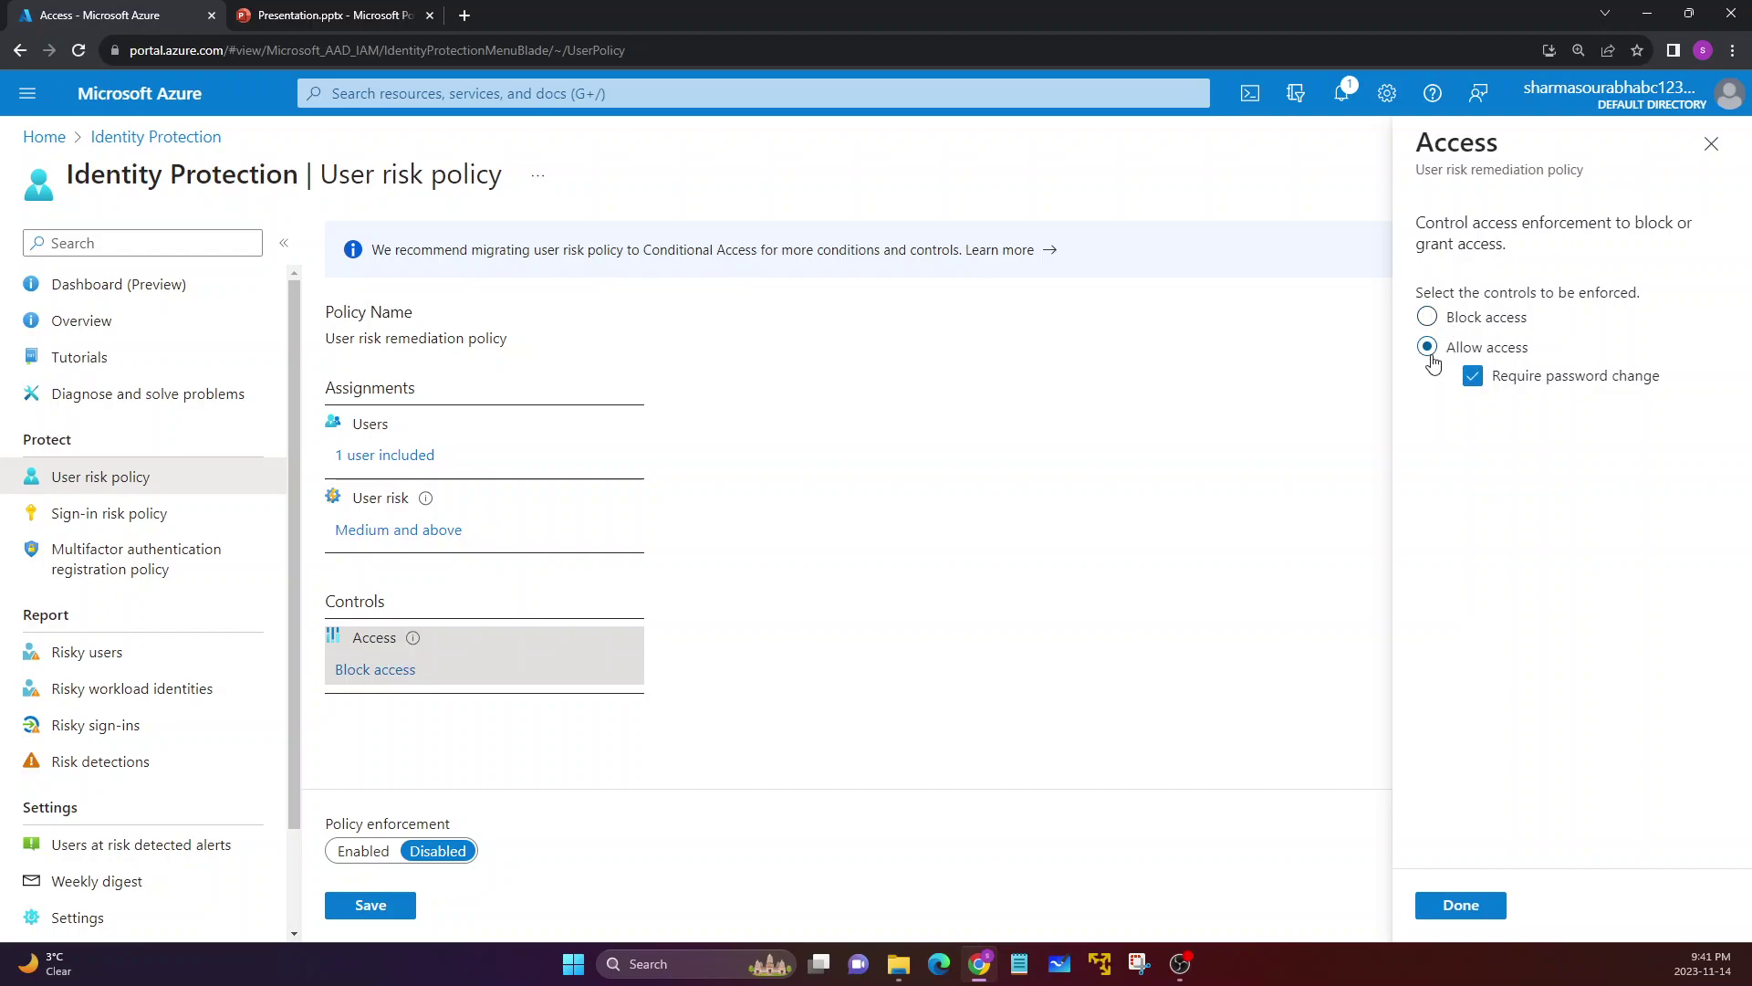
left_click(1472, 378)
left_click(1465, 907)
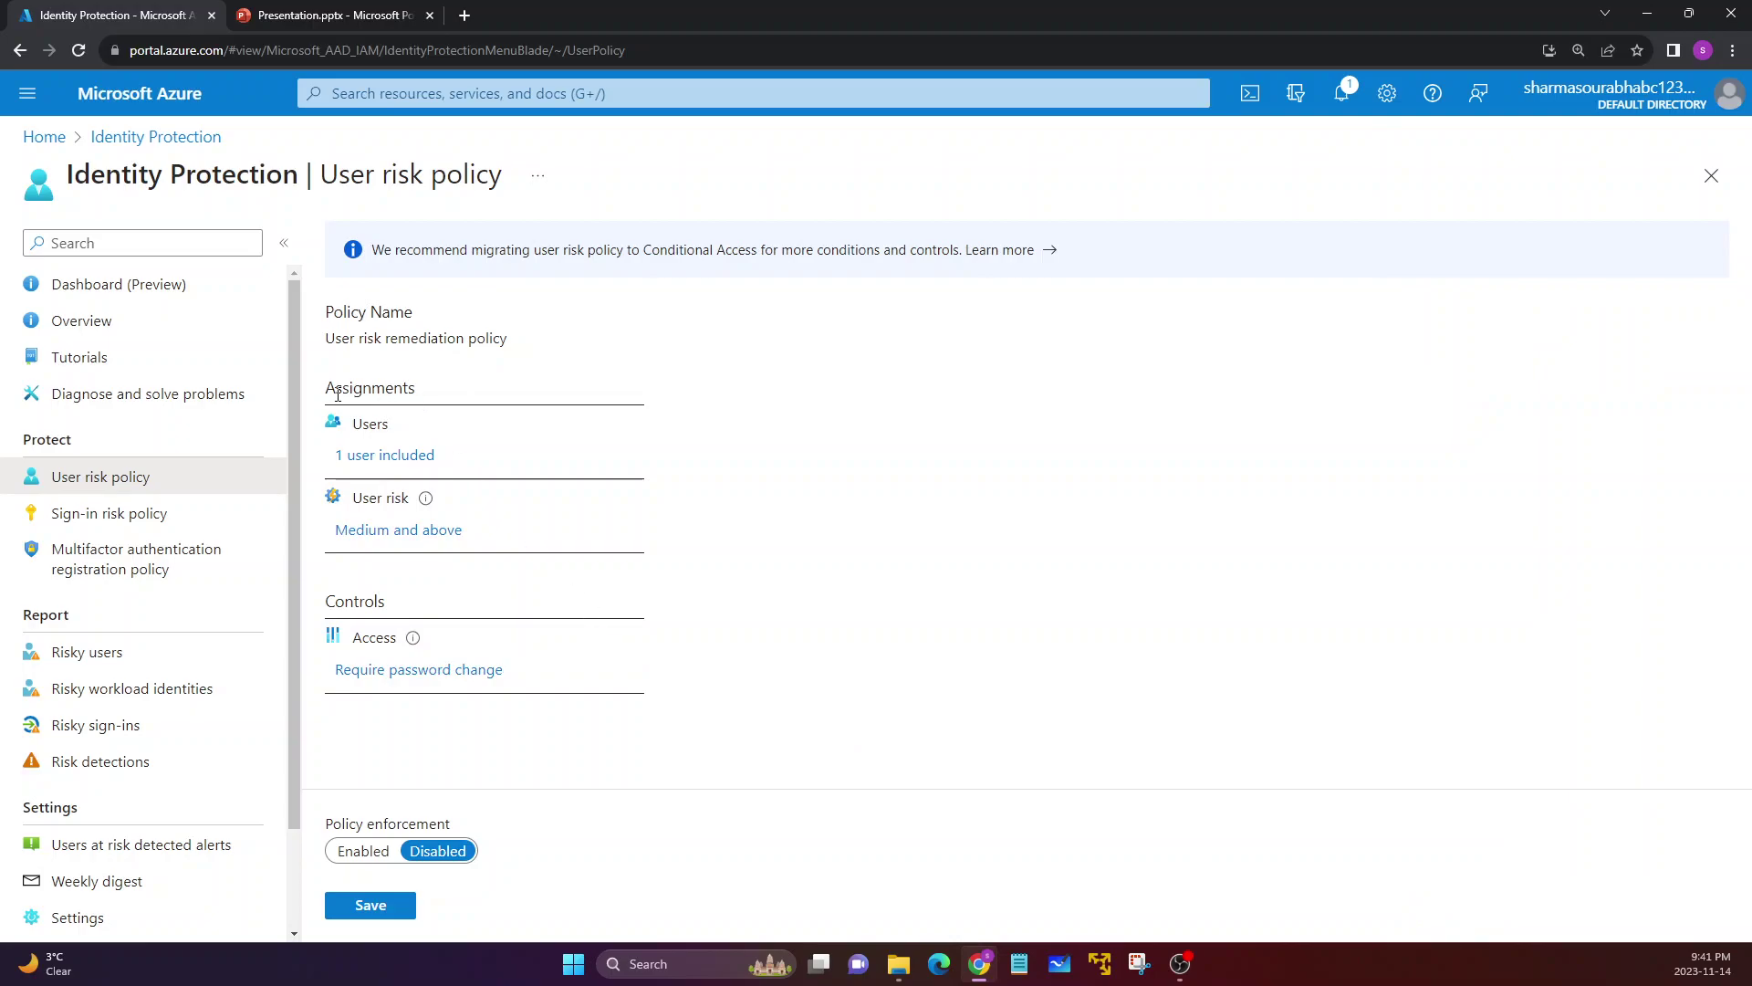
Set the user risk policy's enforcement to Enabled and save the policy.
left_click_drag(326, 304, 411, 417)
left_click_drag(329, 832, 433, 837)
left_click(368, 853)
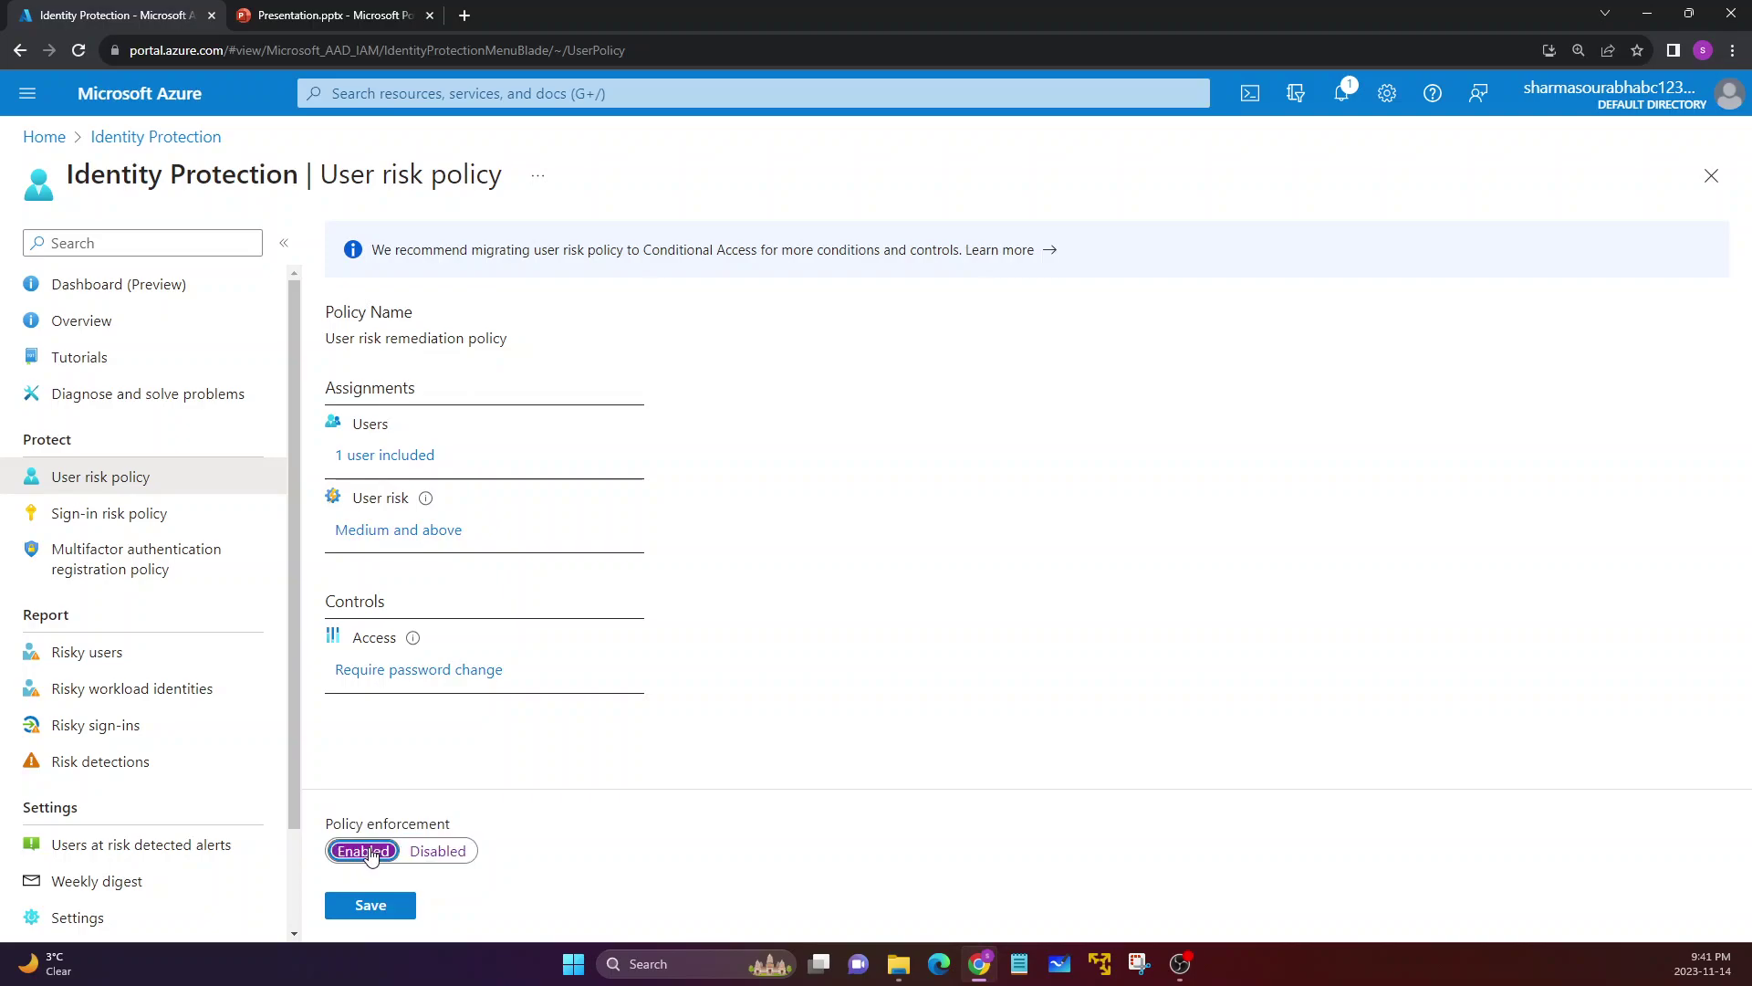
left_click(369, 905)
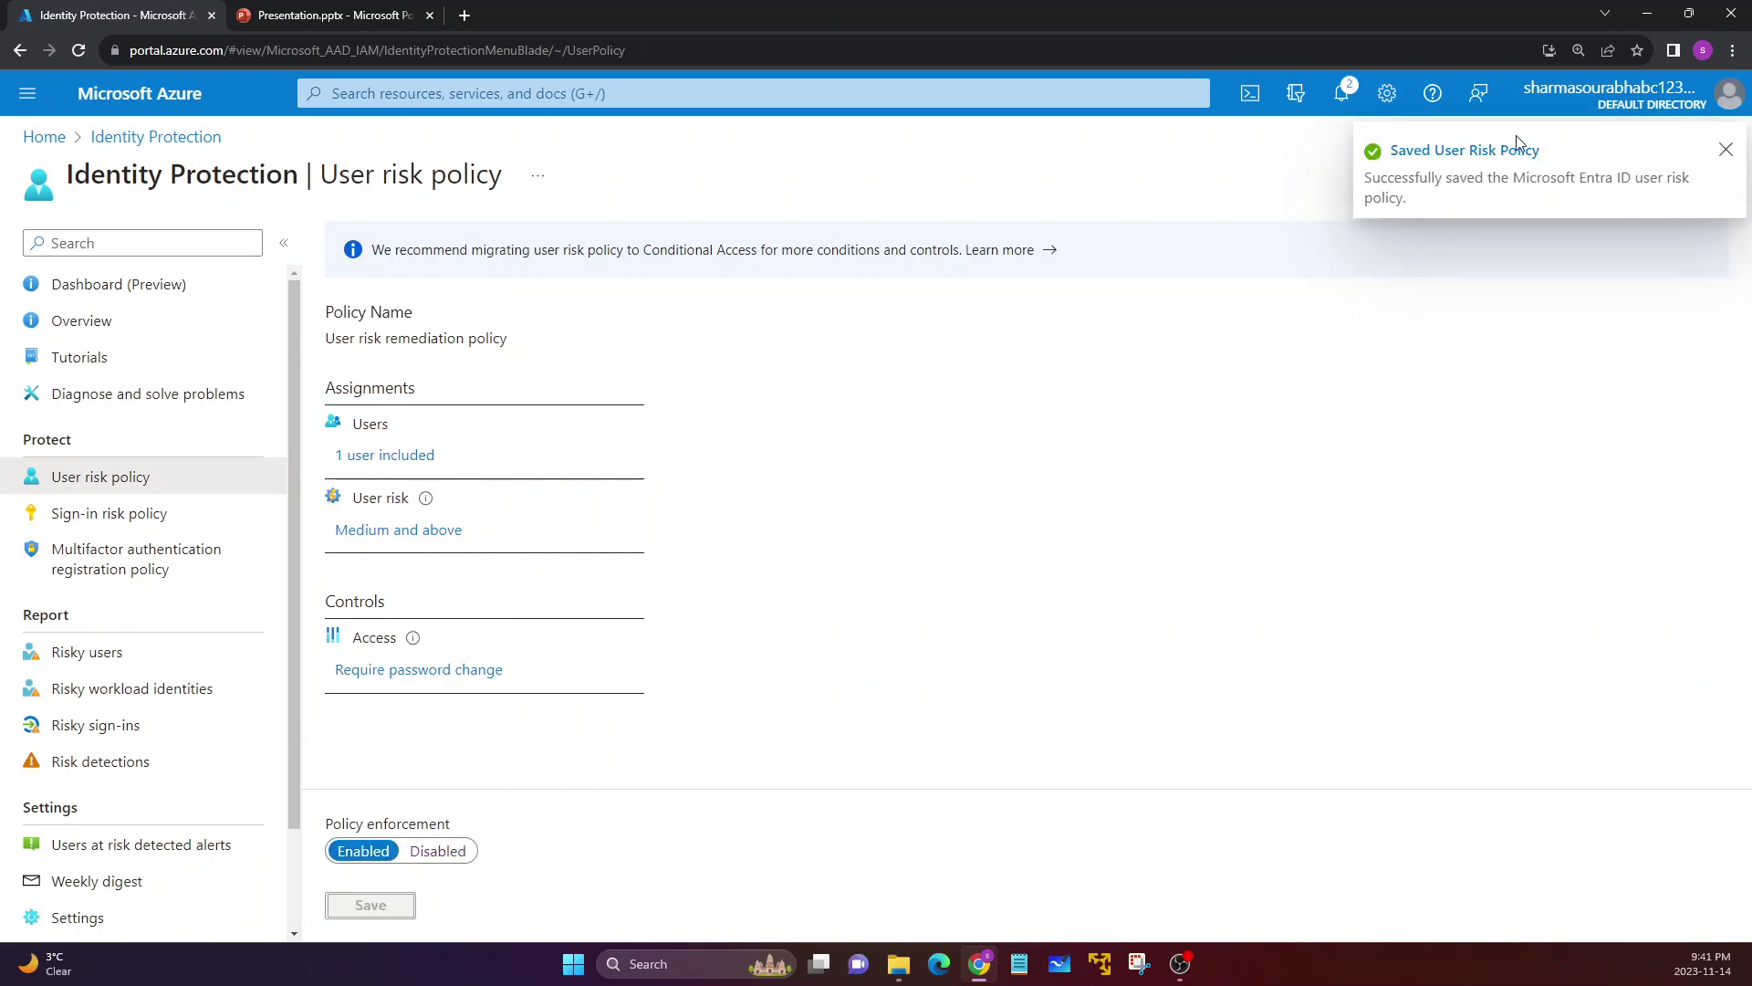
Open the sign-in risk policy and limit its included users to selected individuals and groups, choosing the mfa user.
left_click(122, 517)
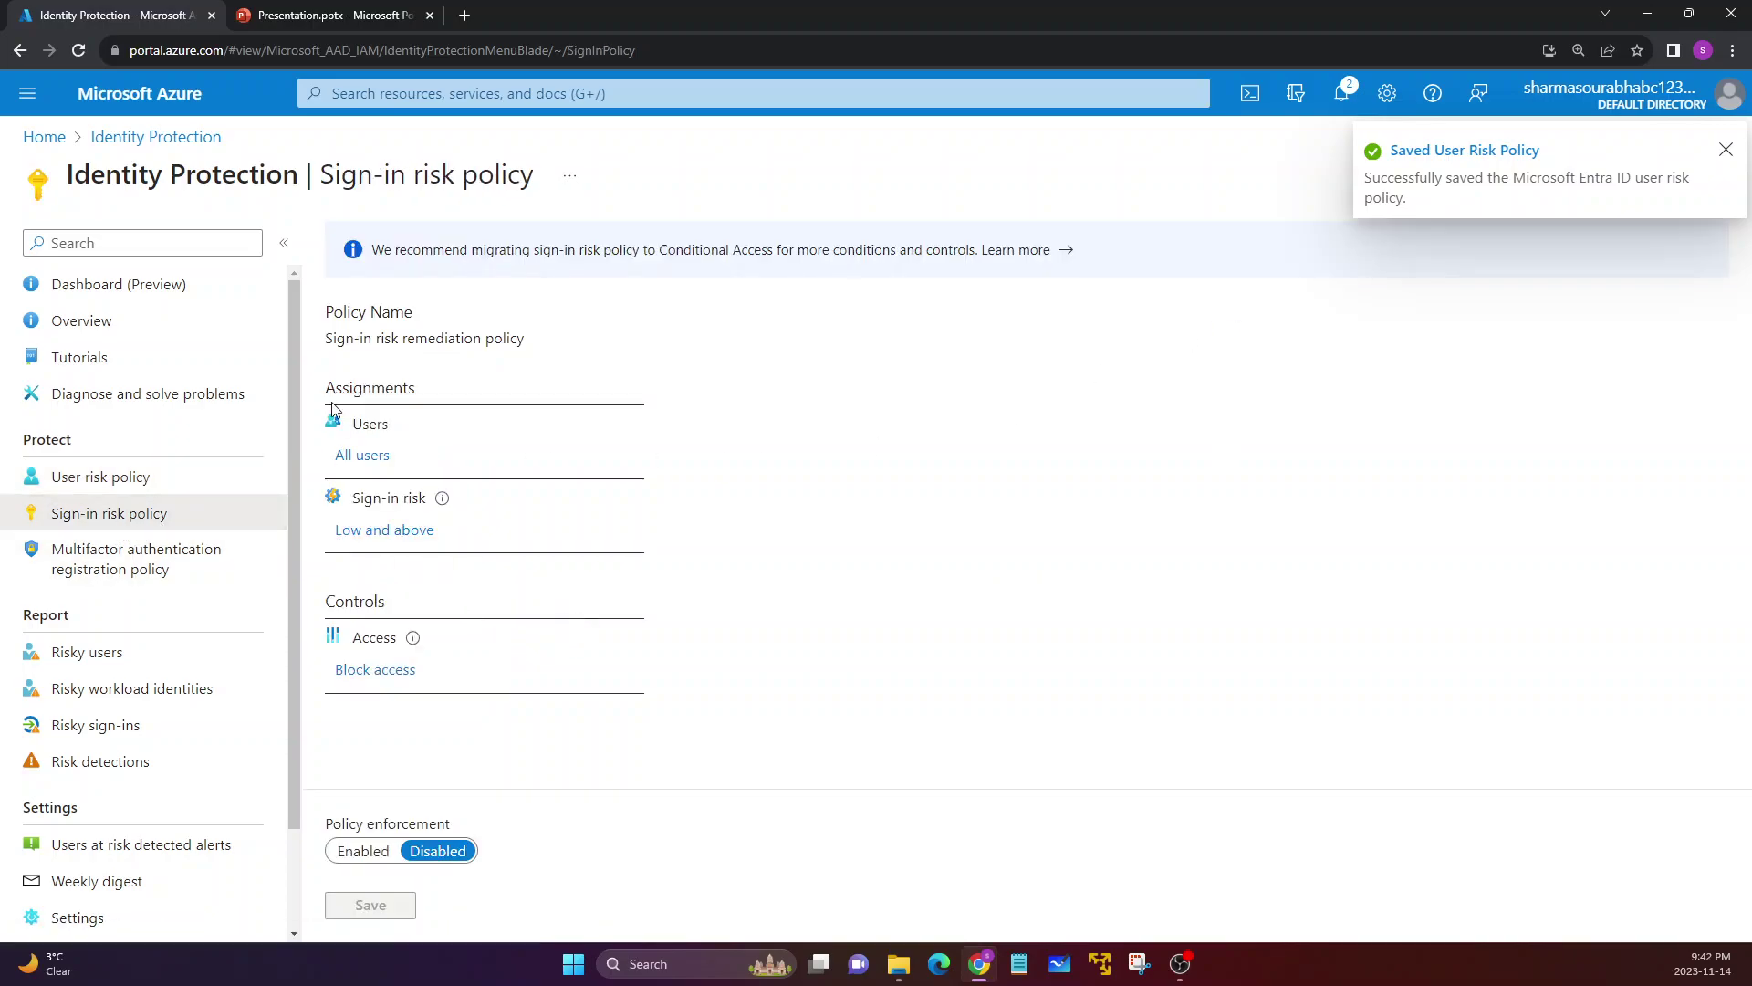
left_click_drag(526, 339, 422, 382)
left_click(422, 382)
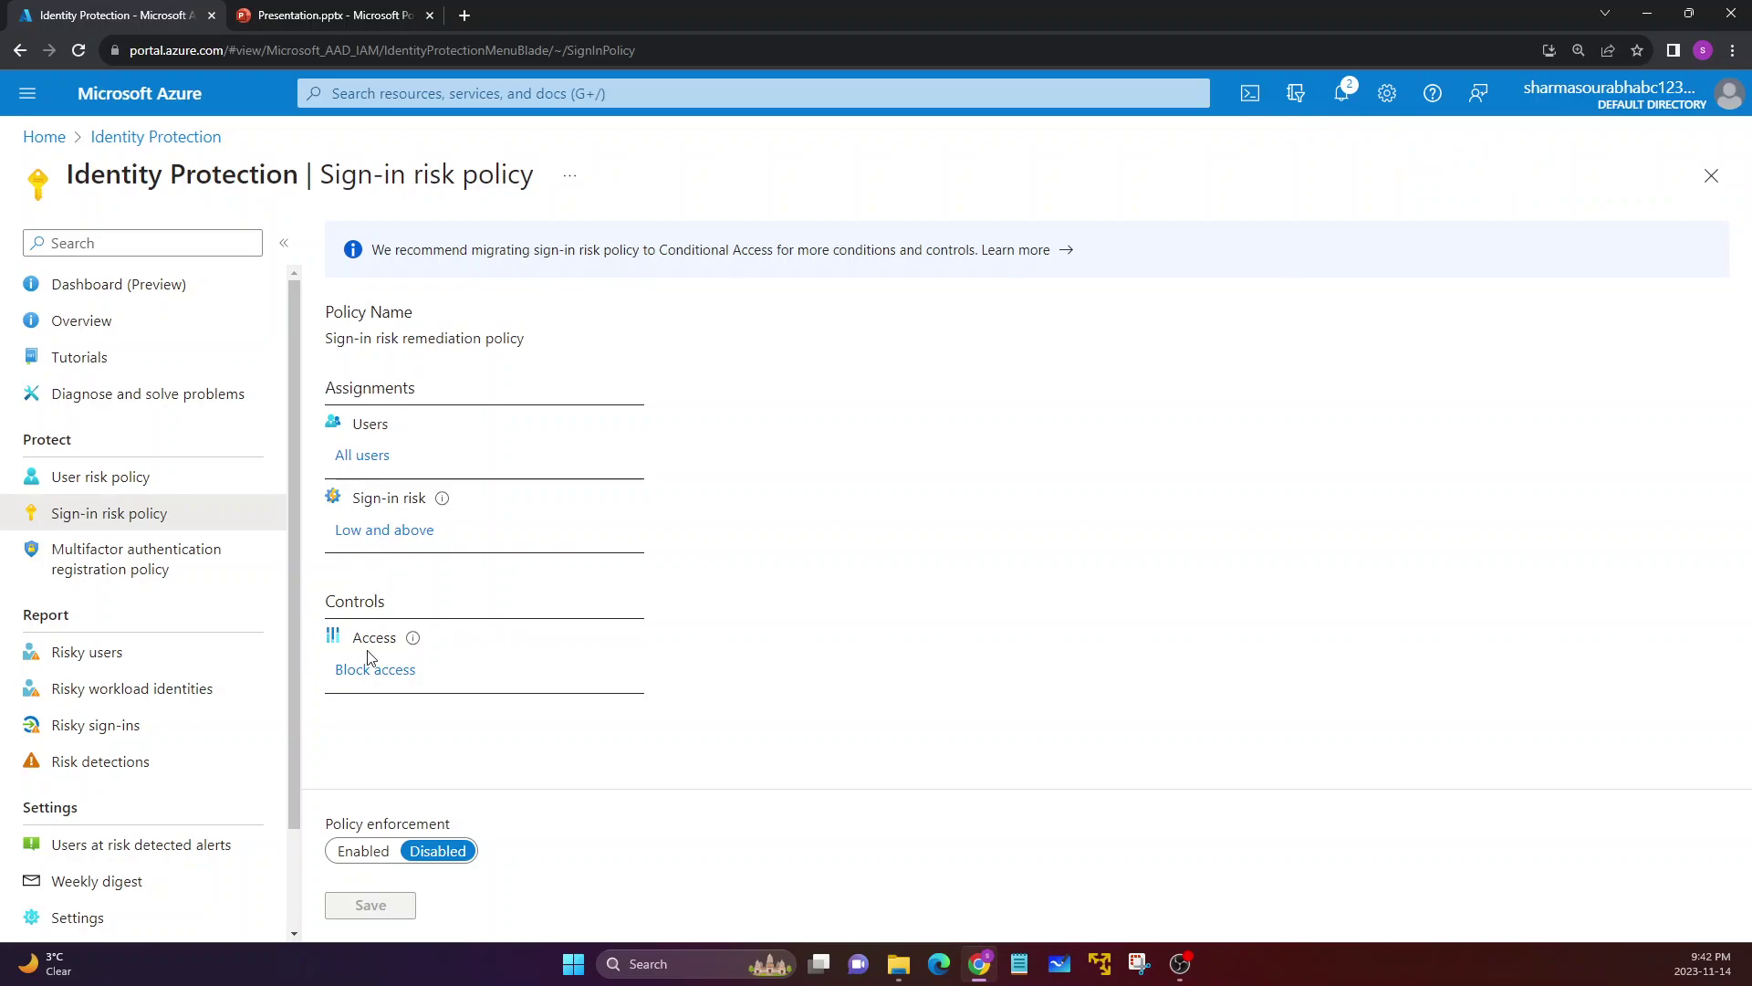
left_click(358, 456)
left_click(691, 442)
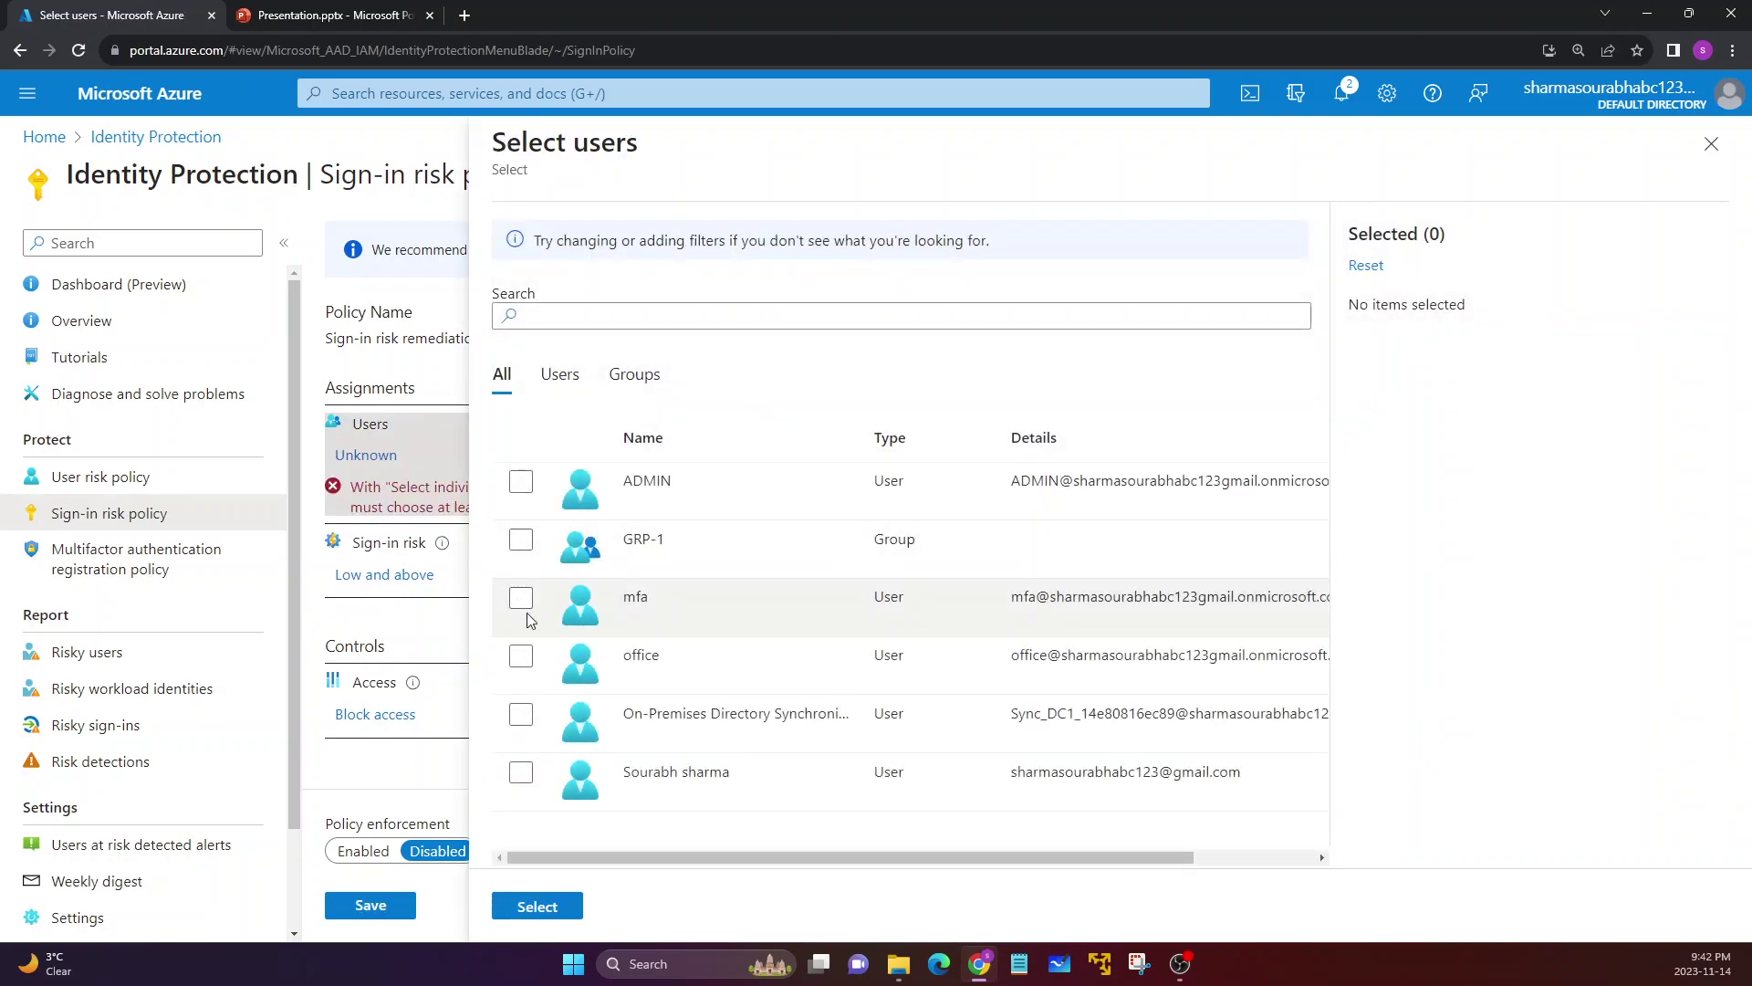
left_click(521, 599)
left_click(536, 906)
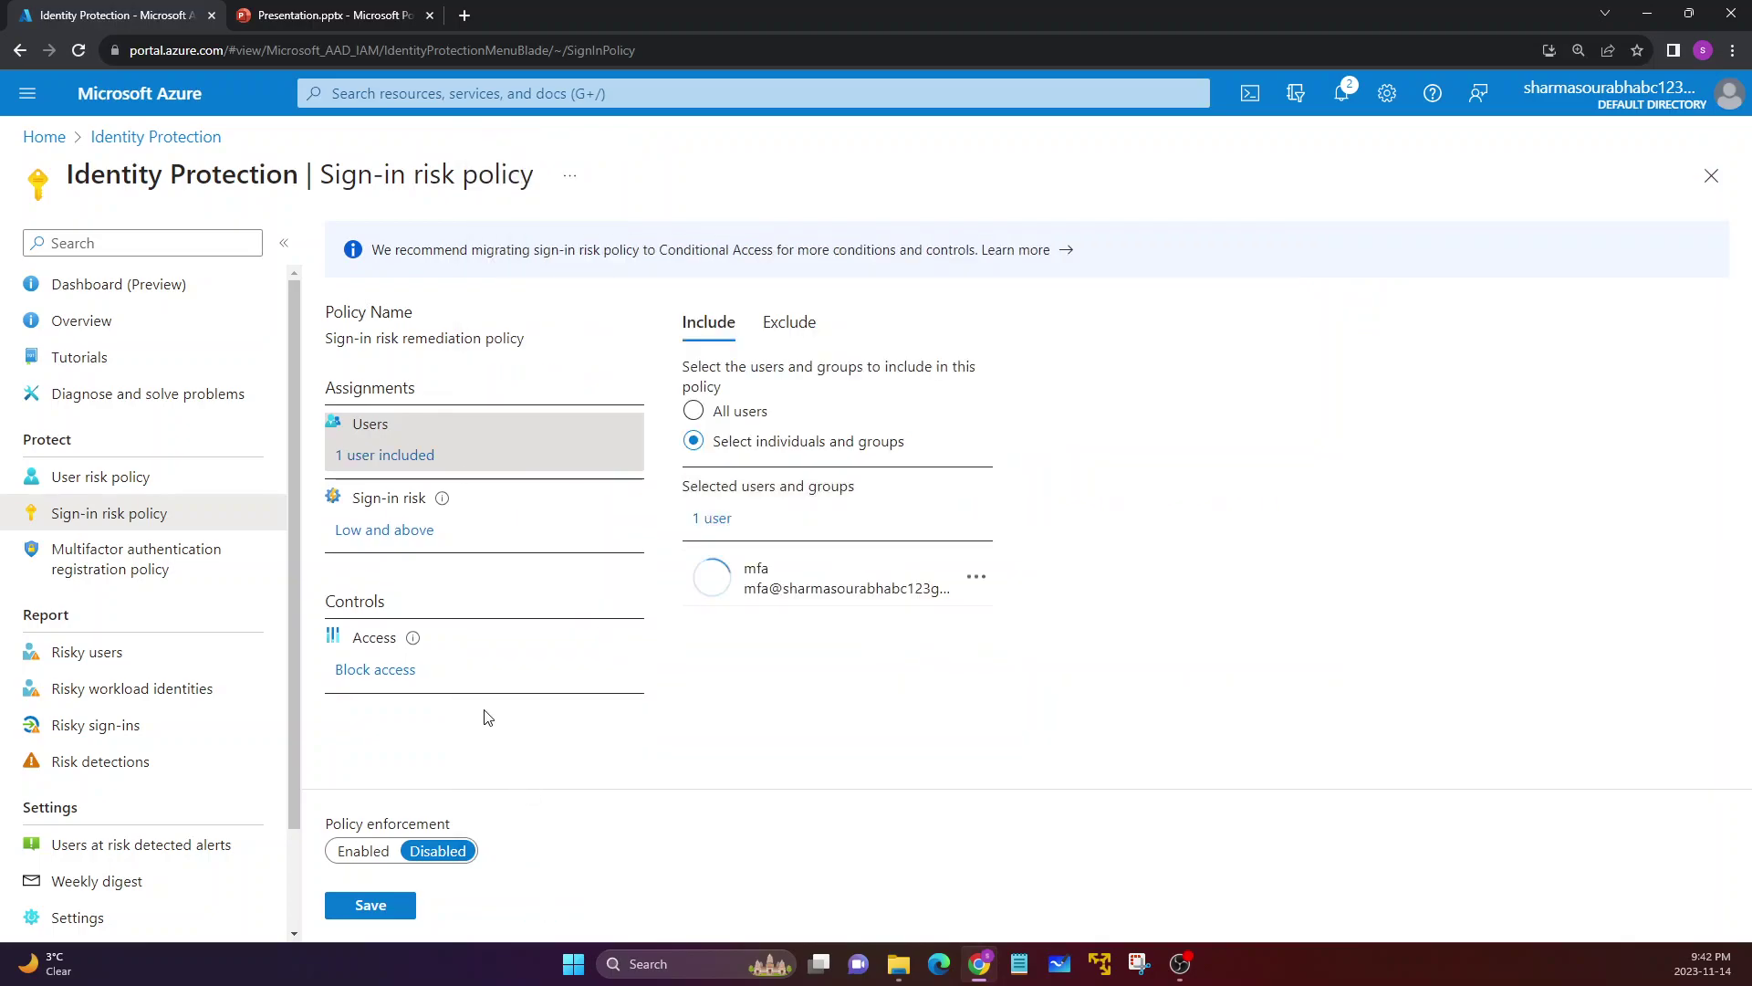
Set the sign-in risk level of the sign-in risk remediation policy to Medium and above.
left_click(363, 535)
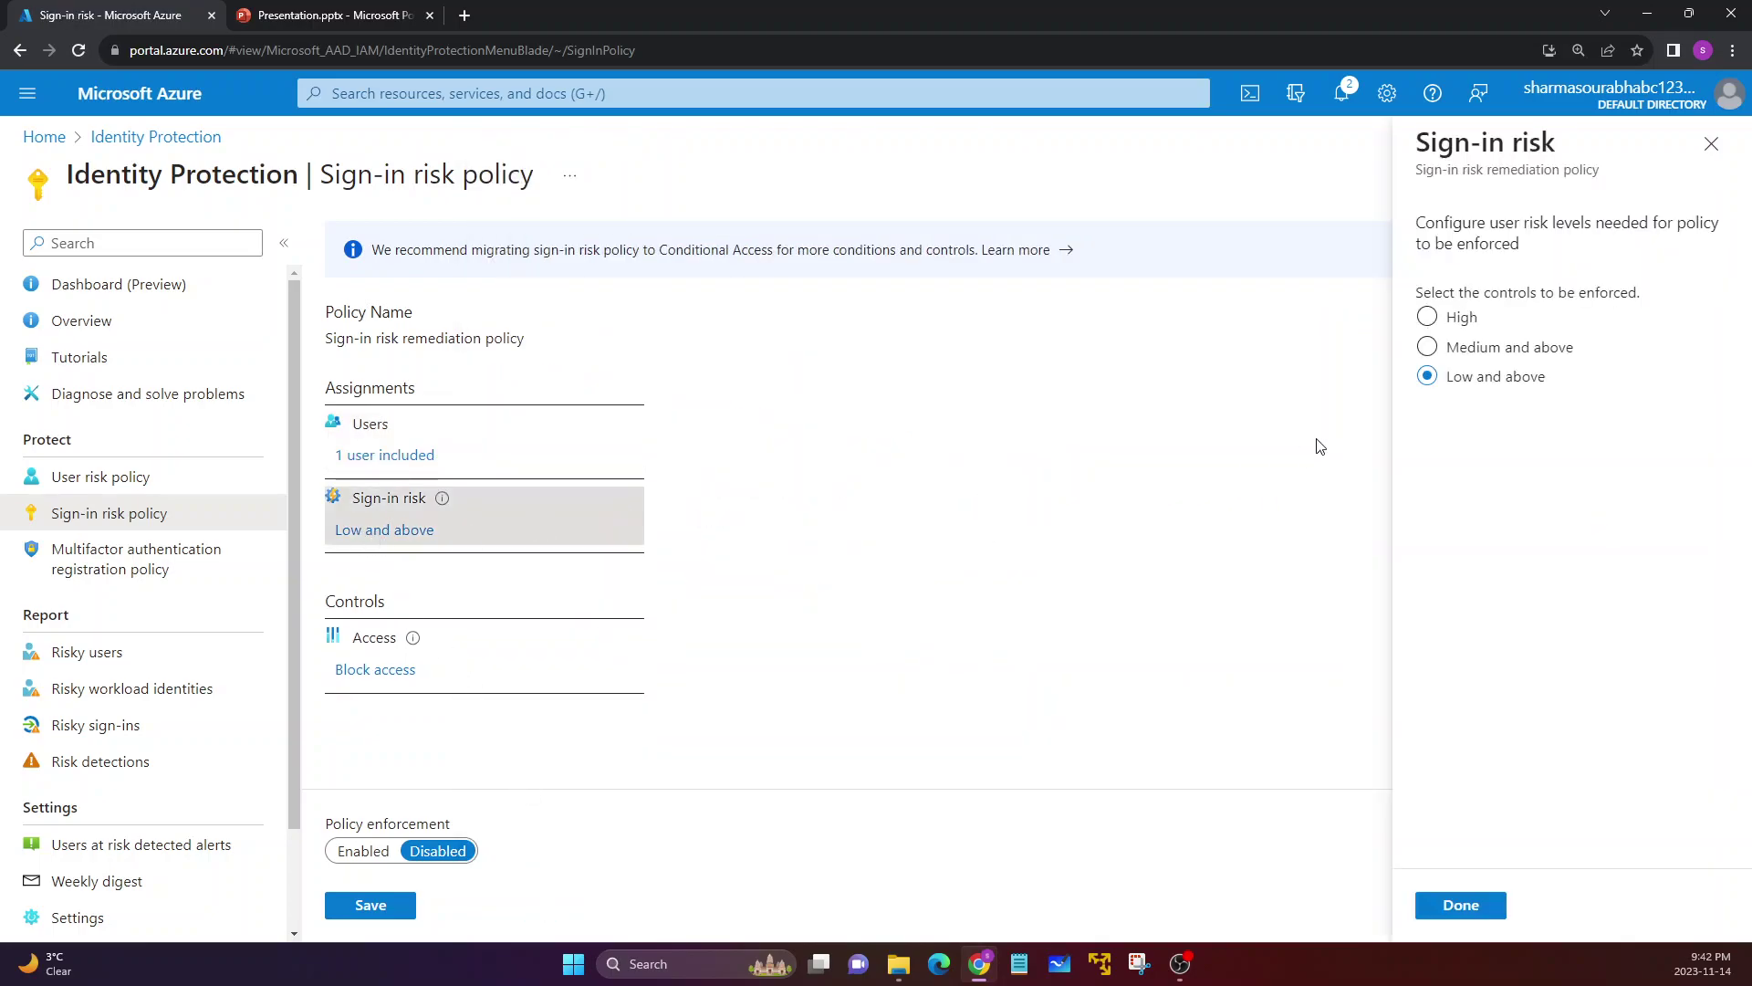
left_click(1428, 347)
left_click(1461, 907)
Set the sign-in risk policy to Allow access with Require multifactor authentication, and save it with enforcement enabled.
left_click(380, 672)
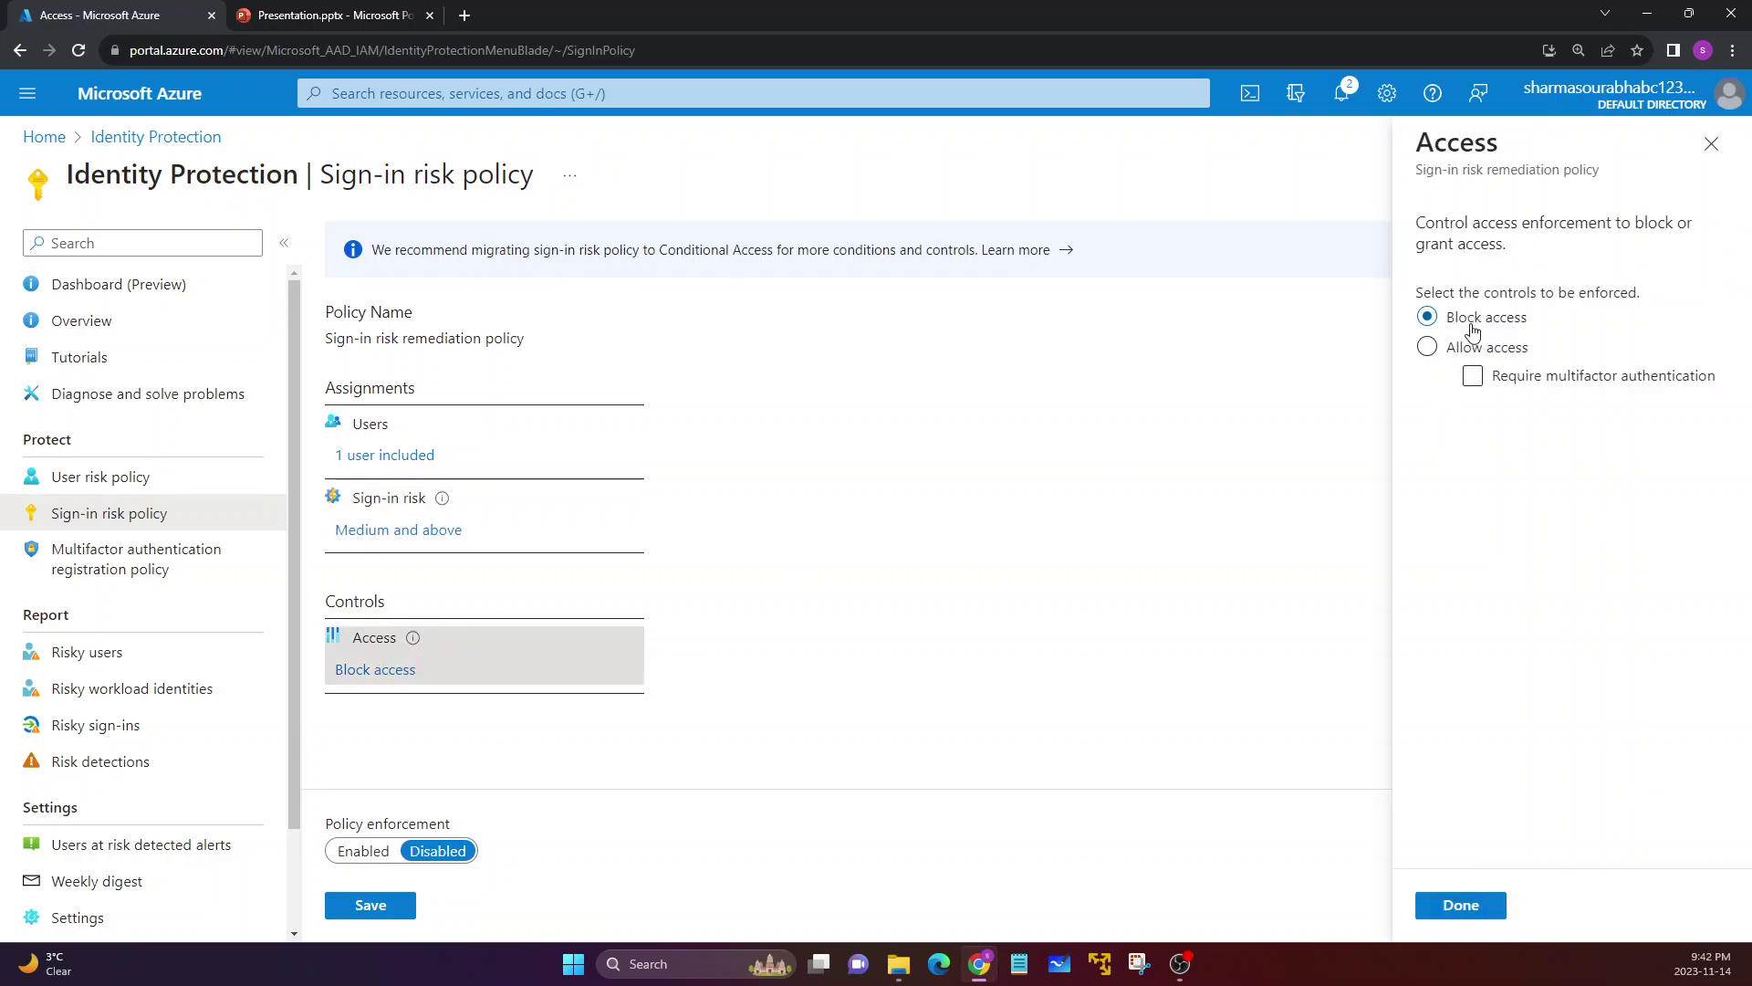
left_click(1439, 355)
left_click(1443, 909)
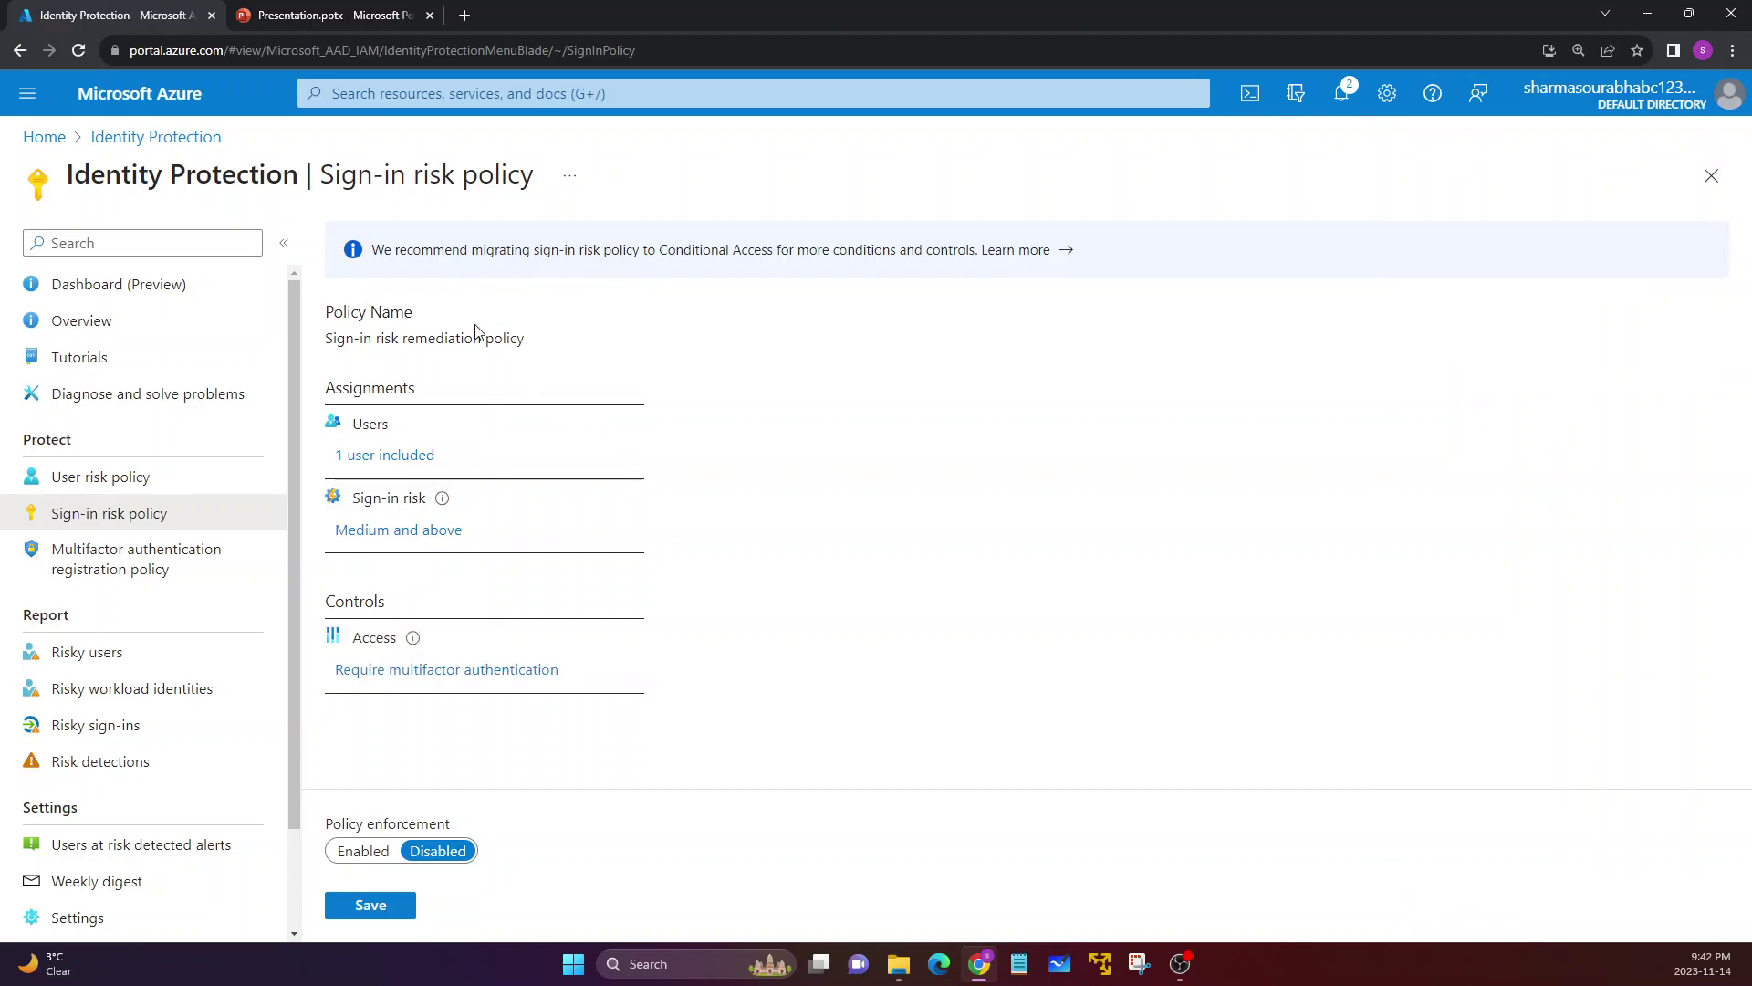
left_click(362, 851)
left_click(371, 906)
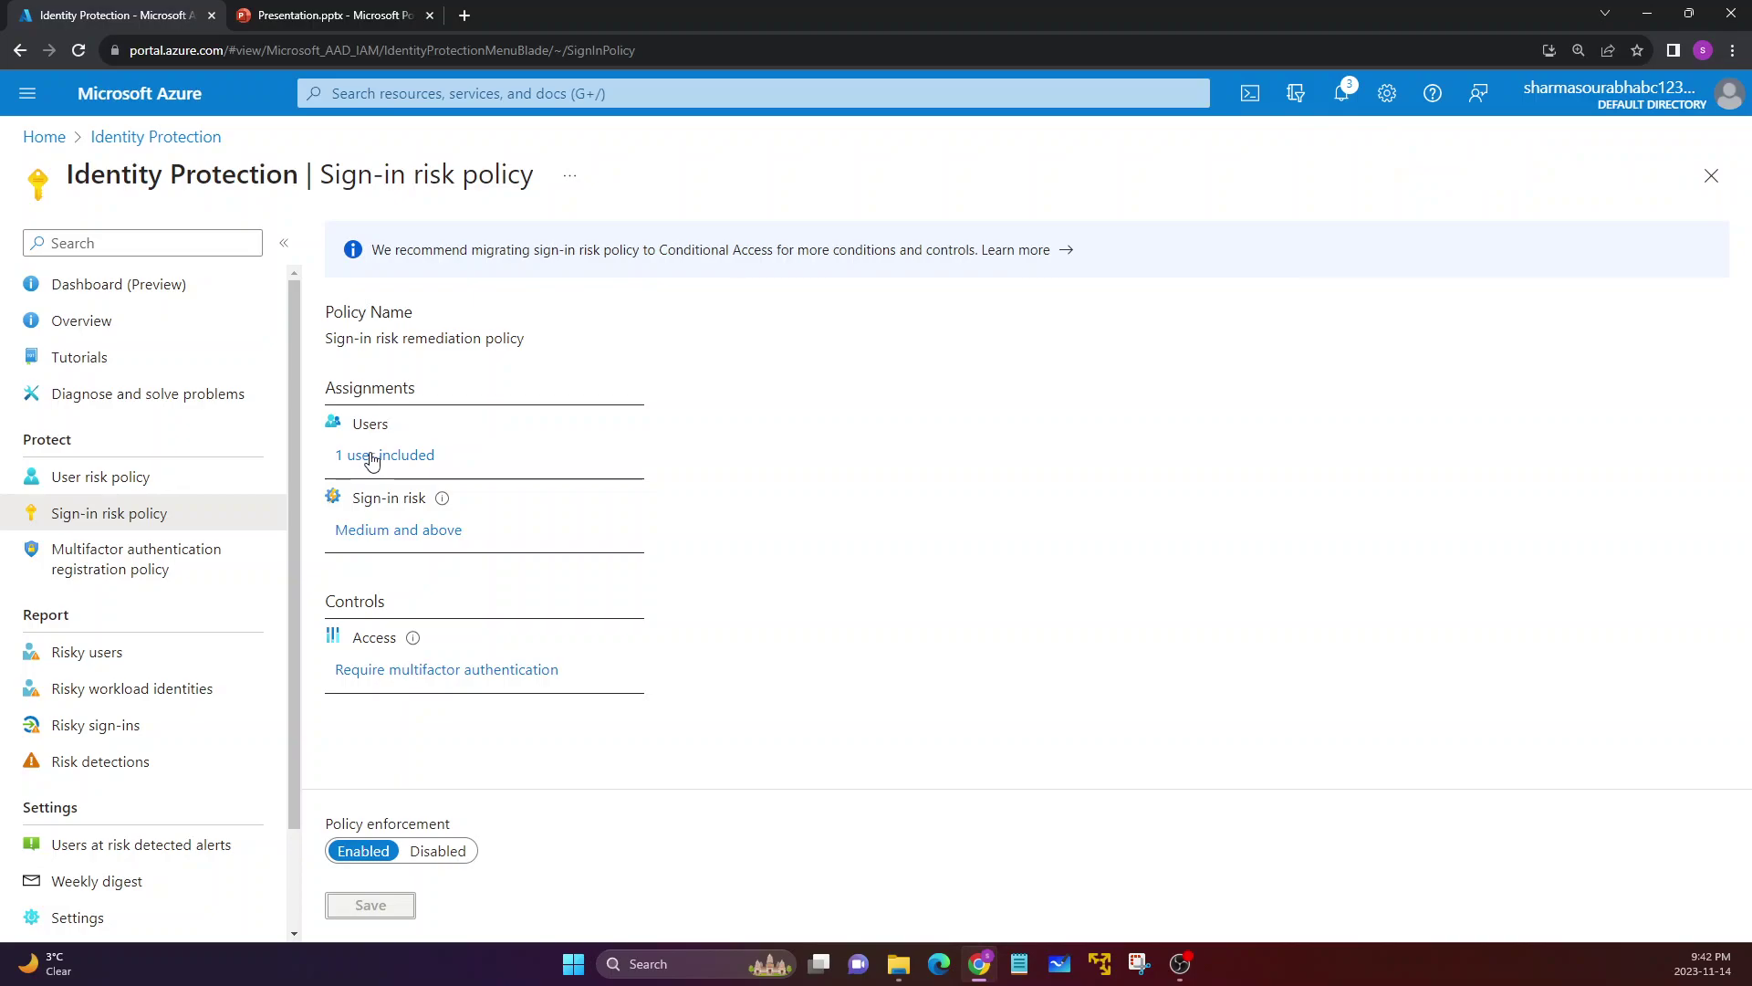
Switch to the PowerPoint presentation and review the numbered list of risk types on the Sign-in Risk slide.
left_click(293, 12)
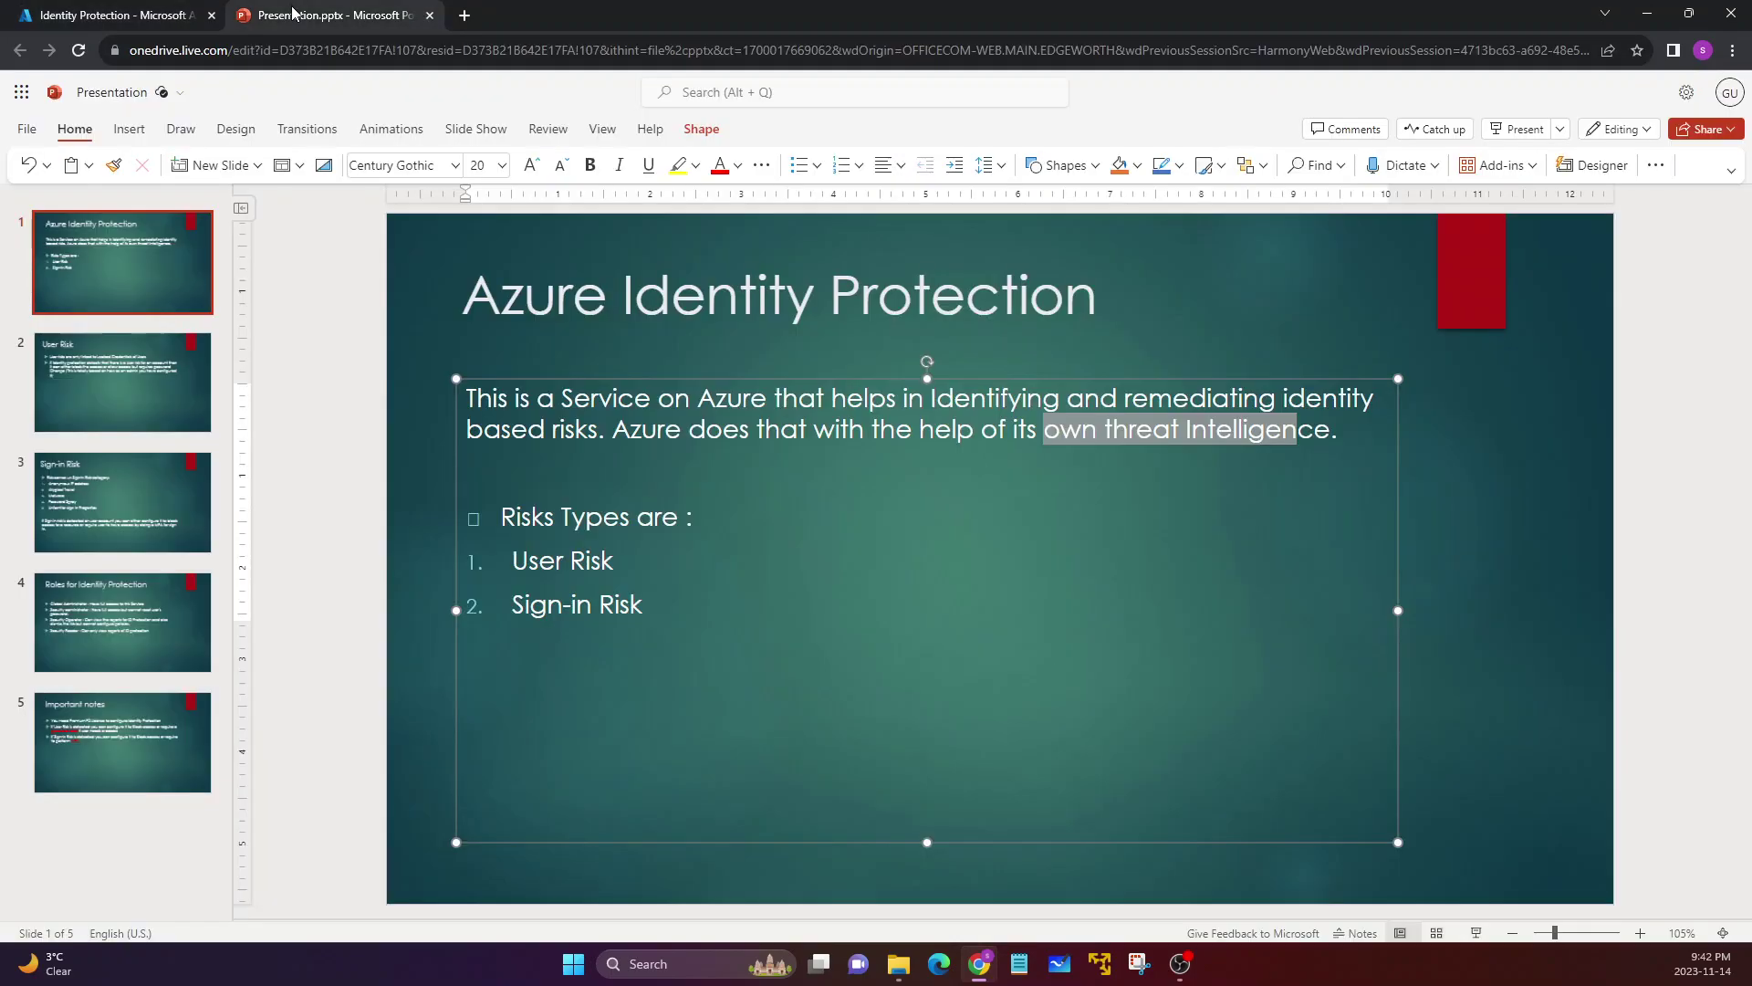
left_click(128, 487)
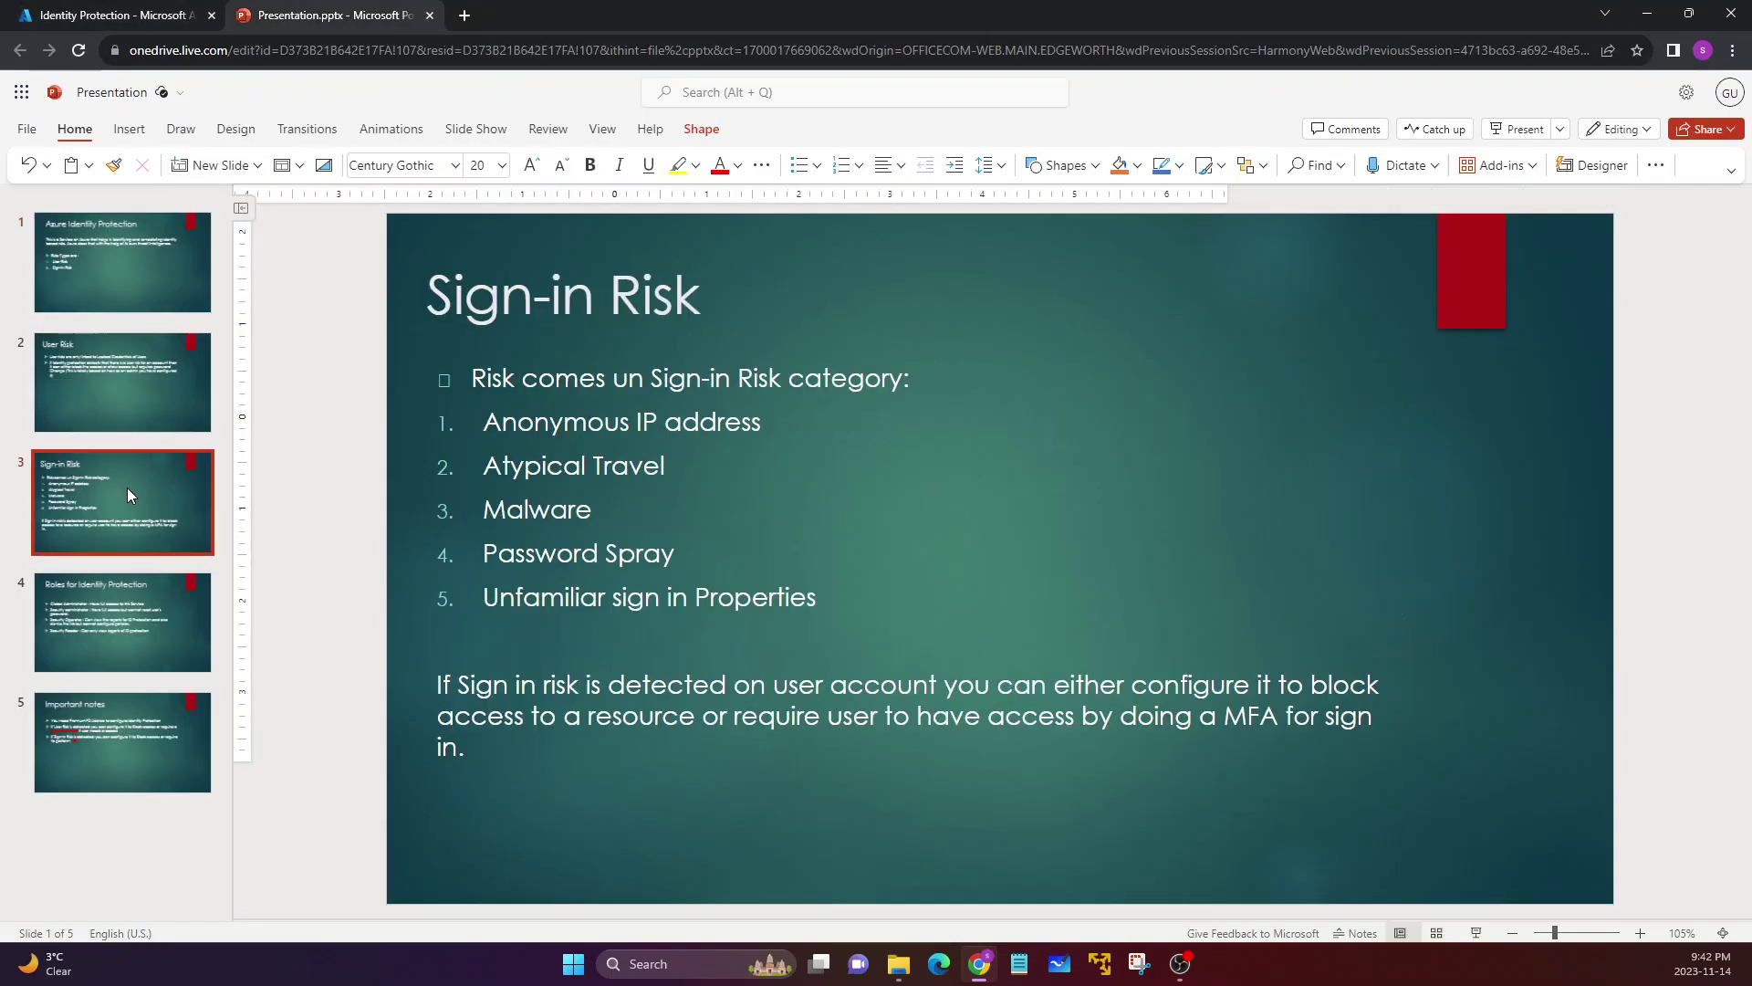
left_click(442, 424)
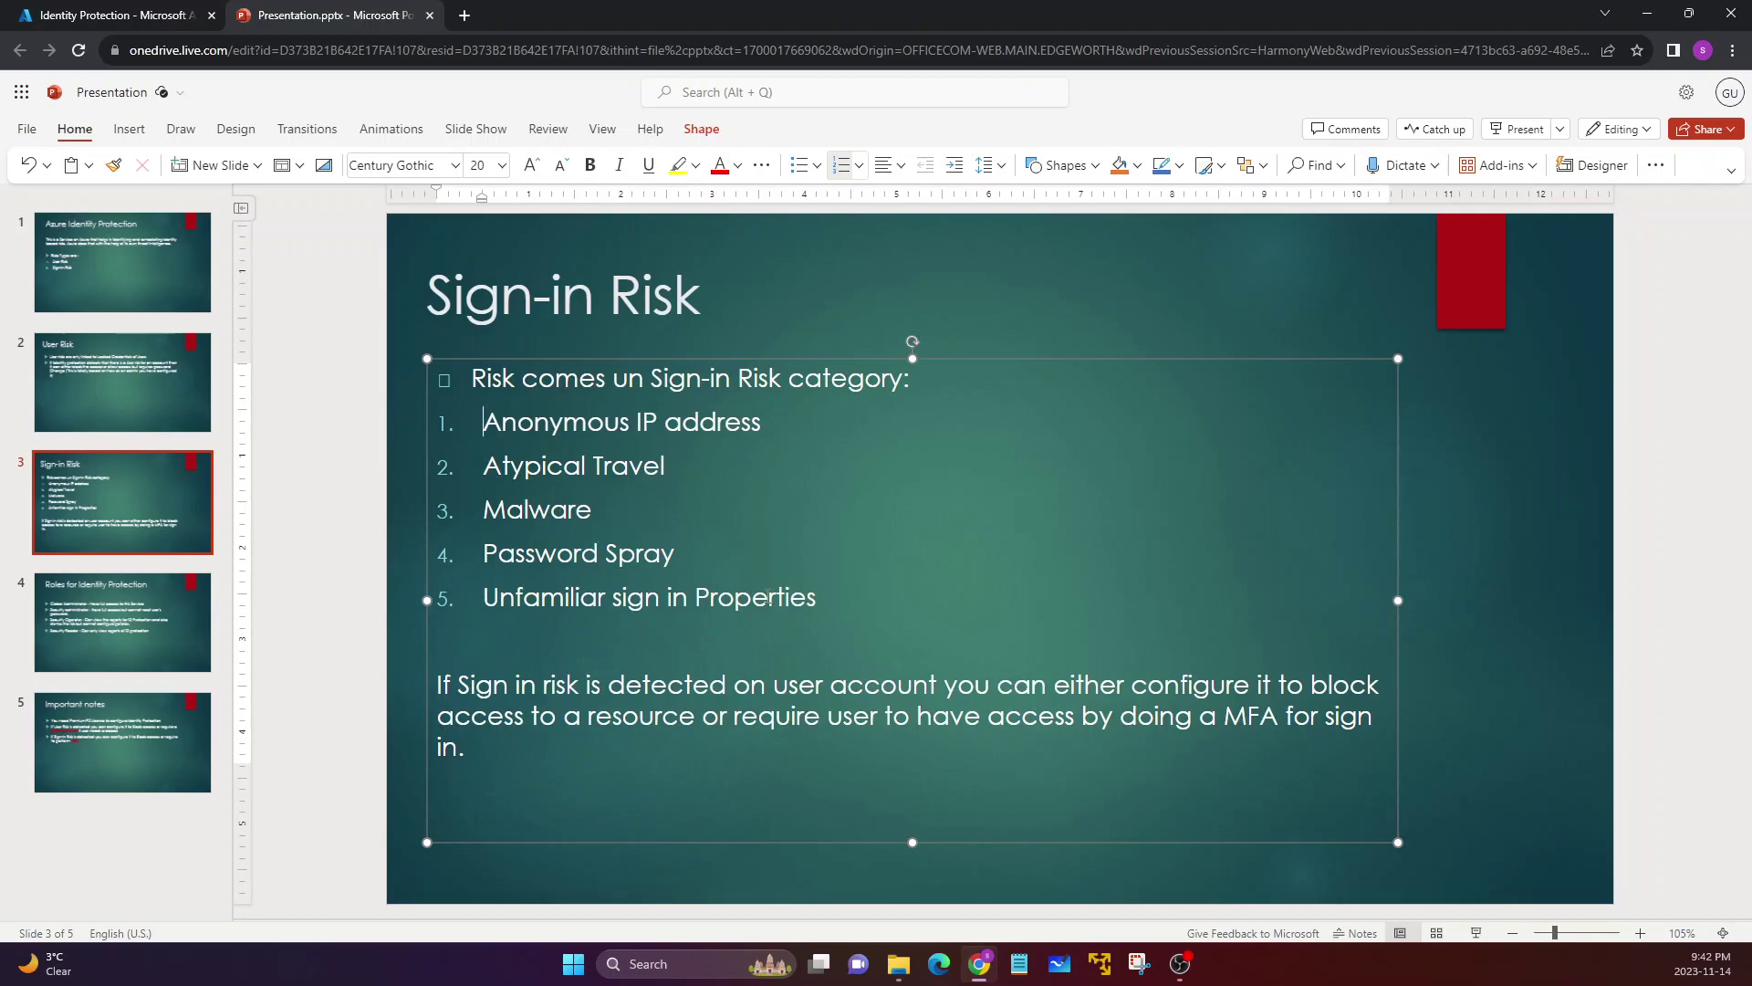
left_click(816, 598, "shift")
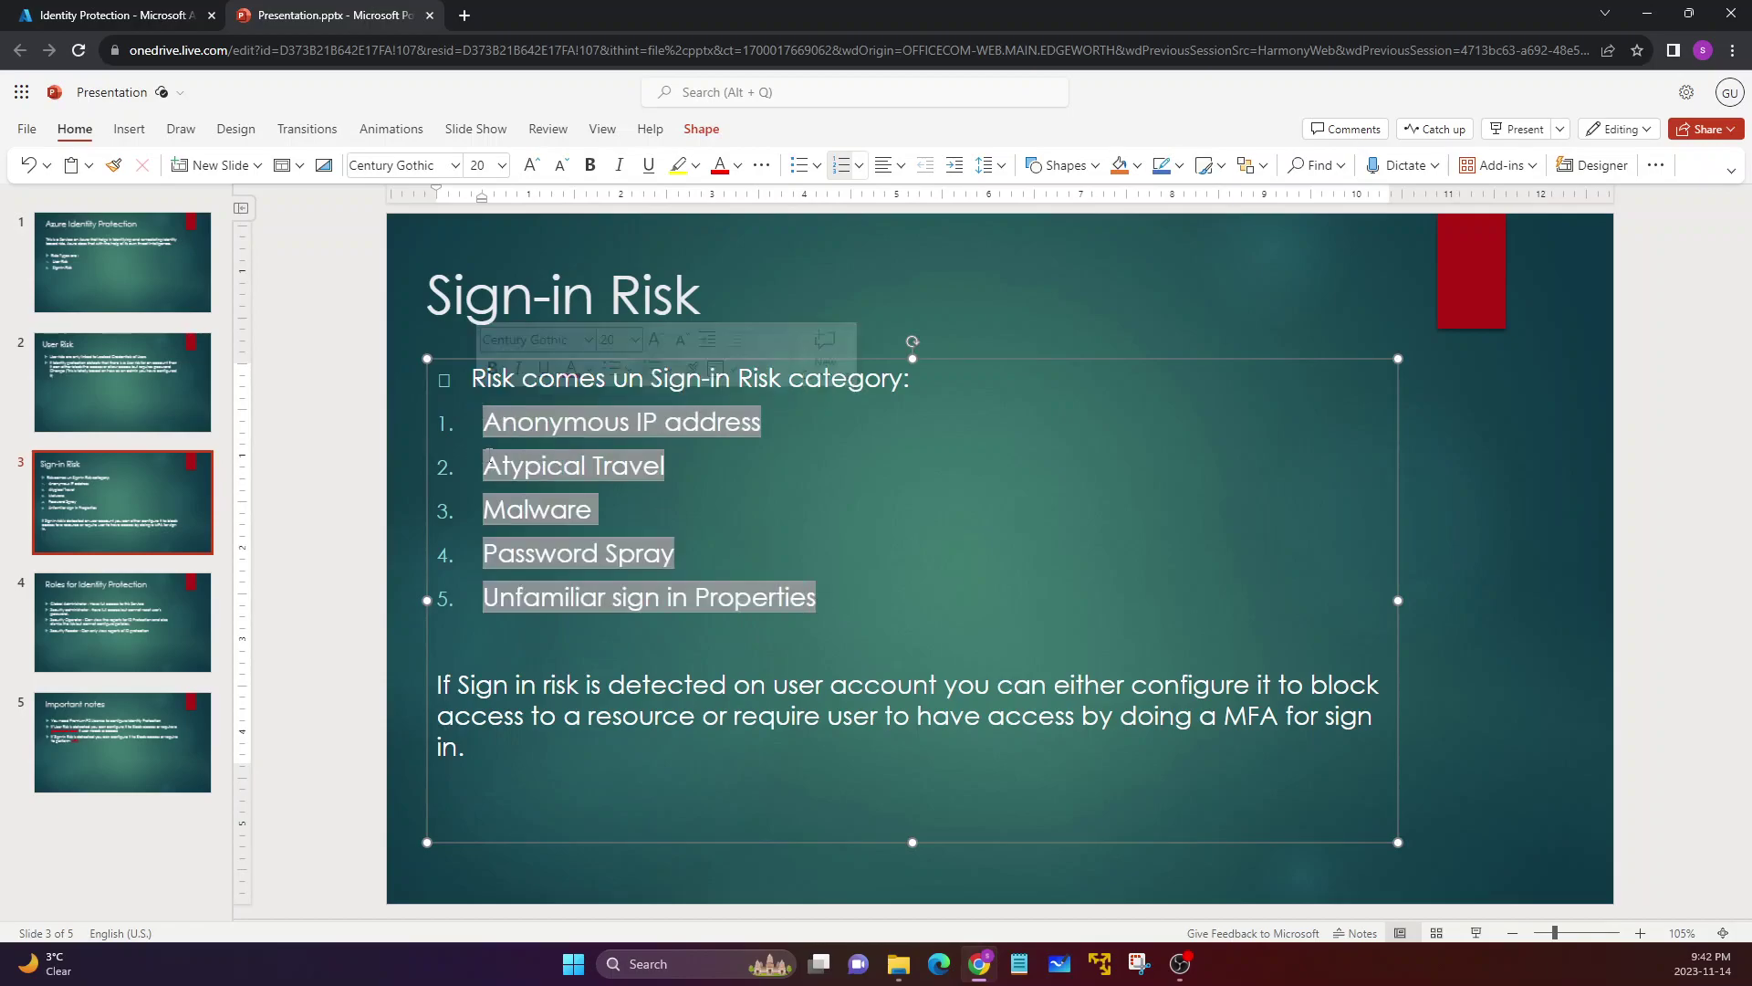